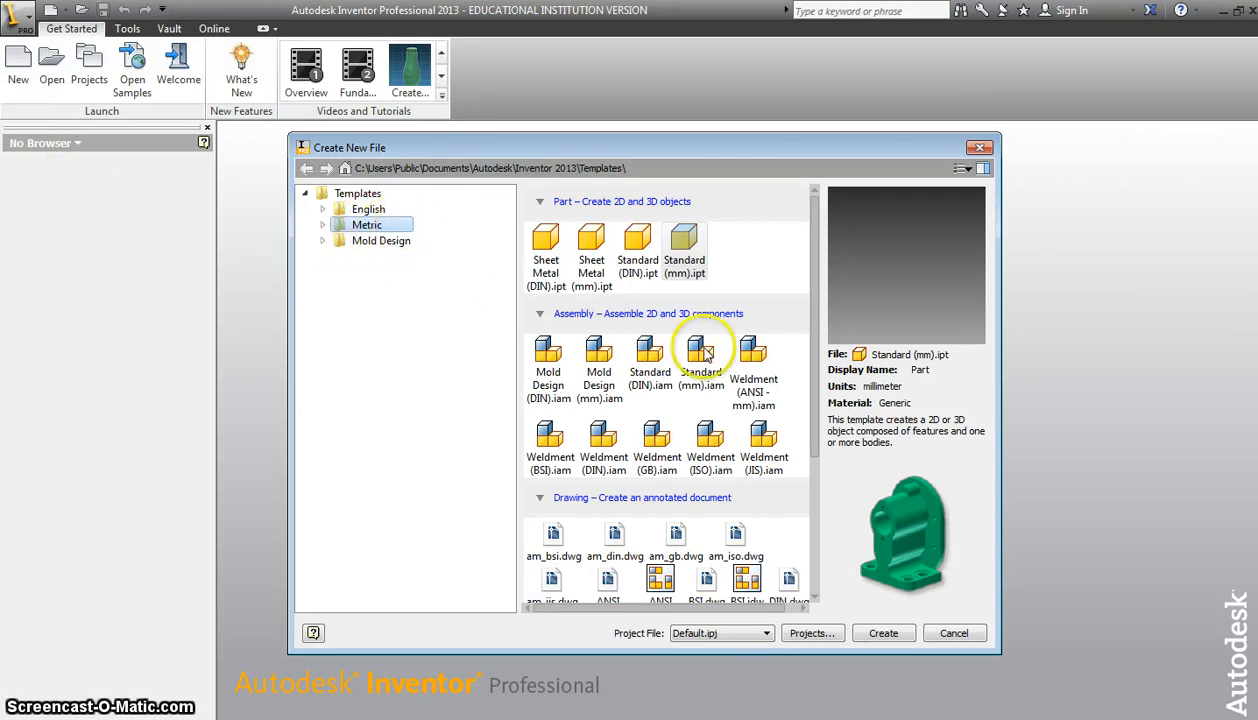
Step: Create a new part from the metric Standard (mm).ipt template and start a 2D sketch on the front (XY) plane
double_click(695, 255)
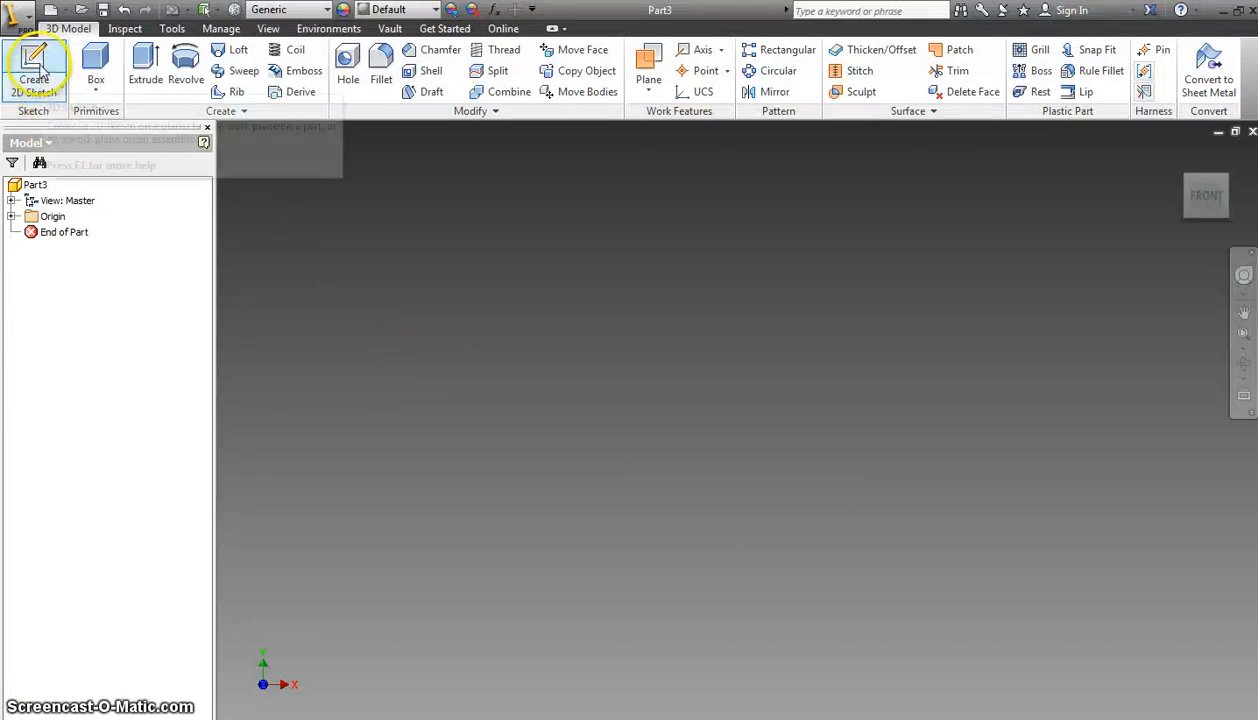
left_click(50, 90)
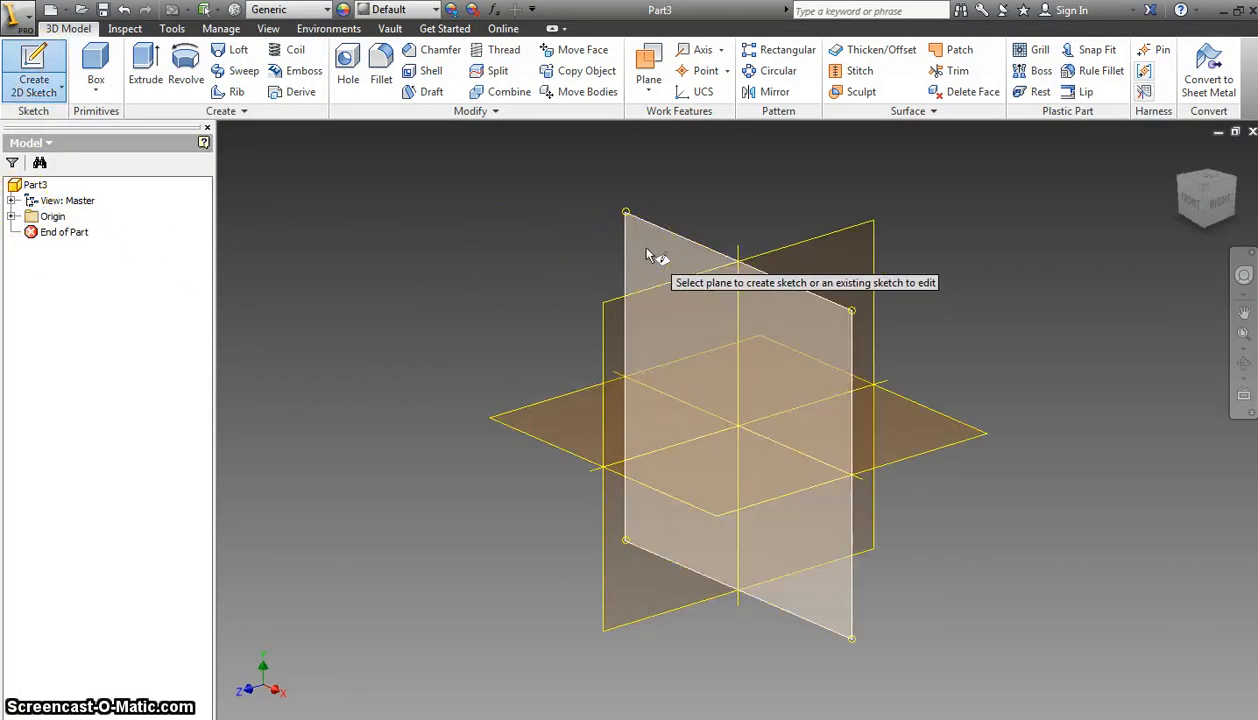
left_click(647, 252)
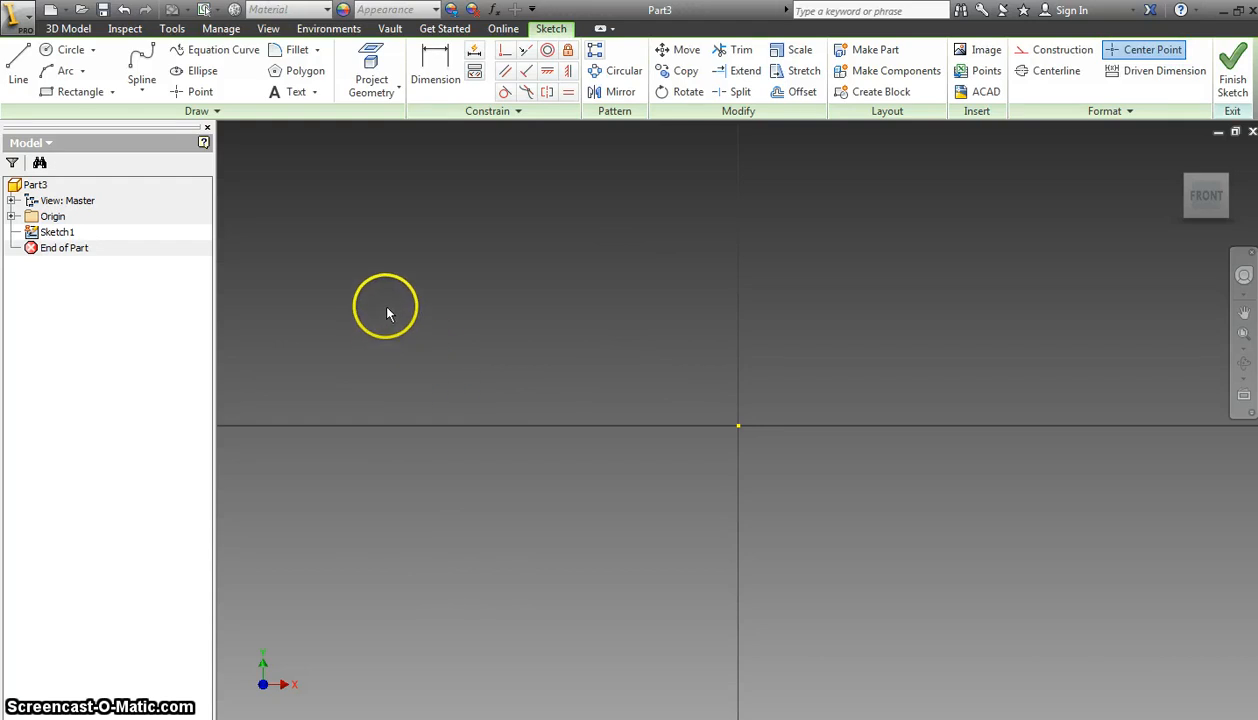
Step: Sketch a two-point rectangle about 8 mm tall around the origin
left_click(74, 91)
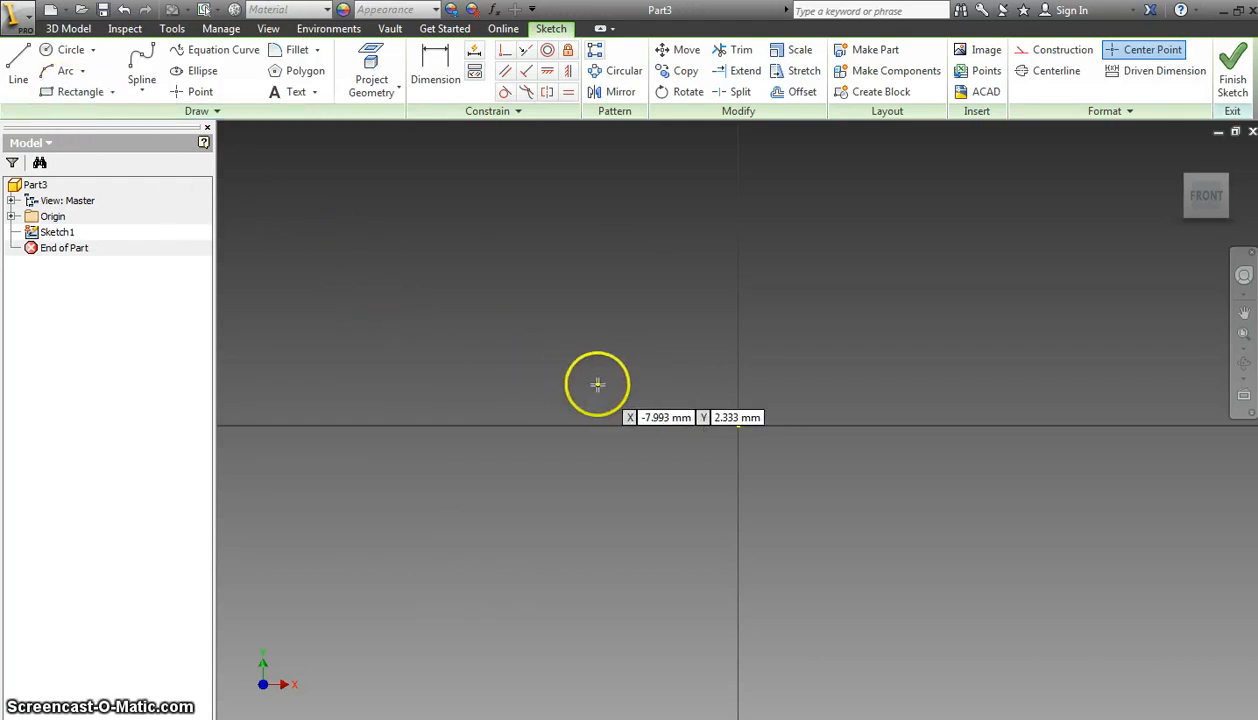
left_click(637, 372)
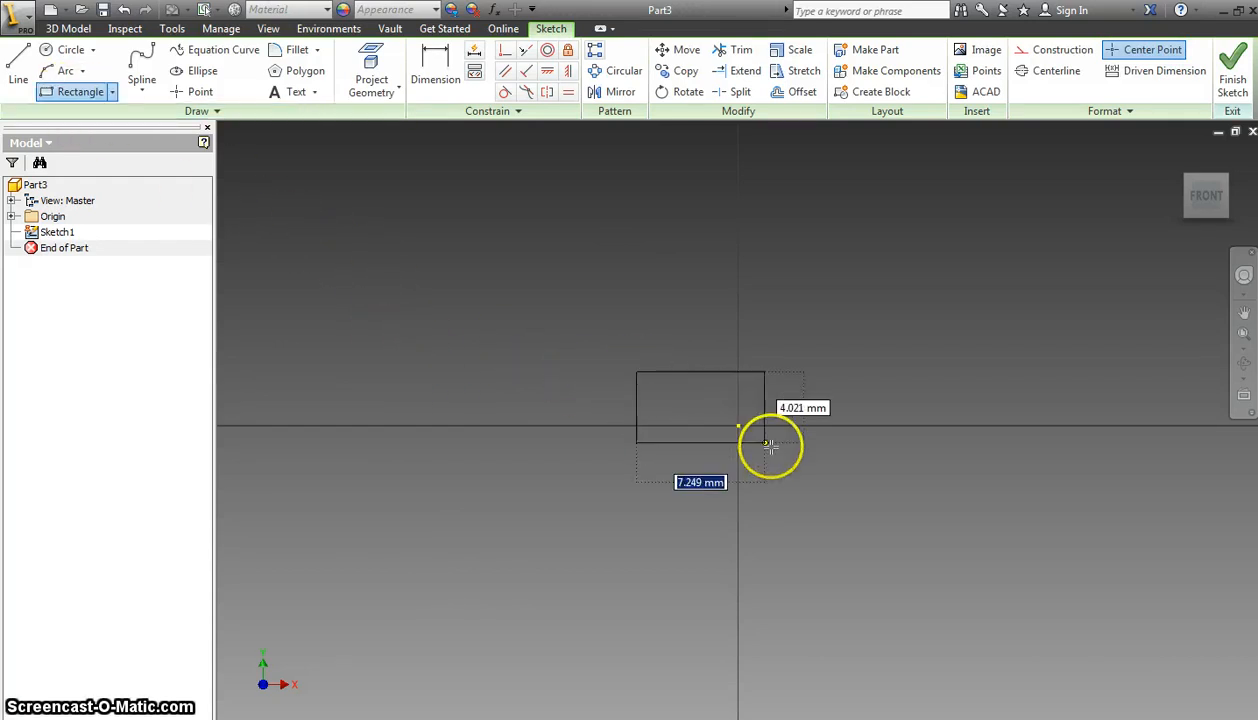
left_click(872, 513)
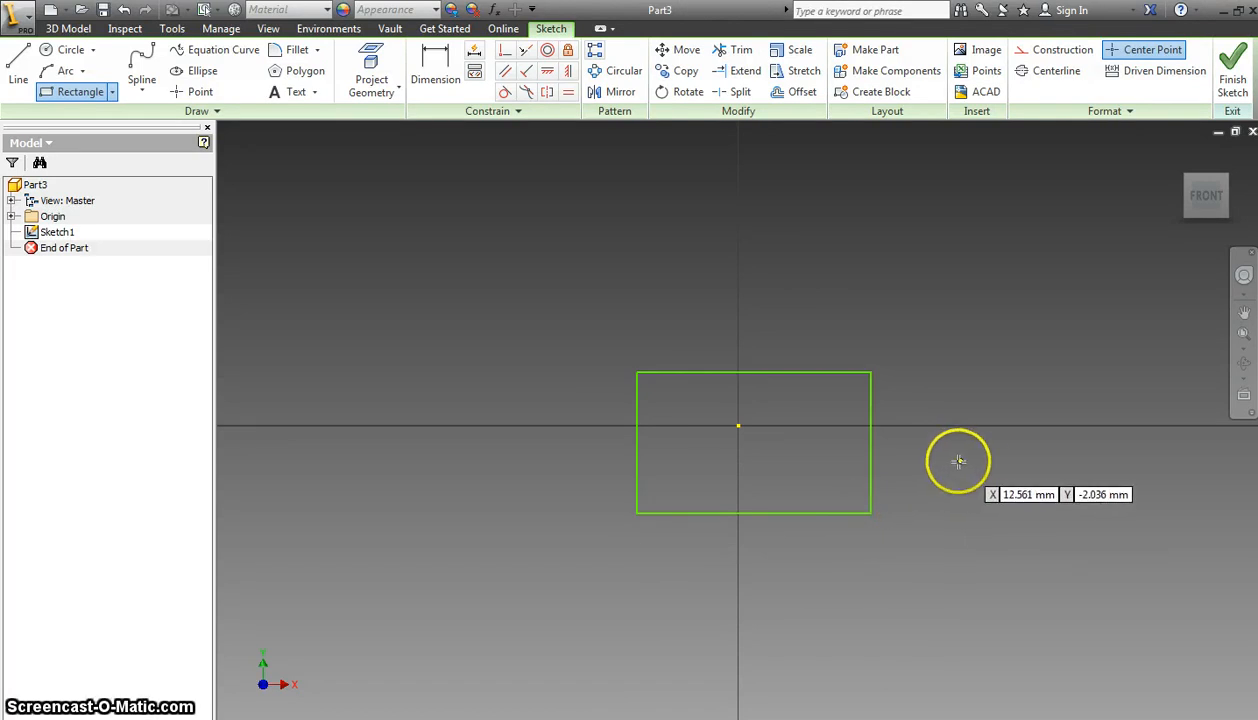
Step: Dimension the rectangle's right side to 62.1 mm
left_click(445, 72)
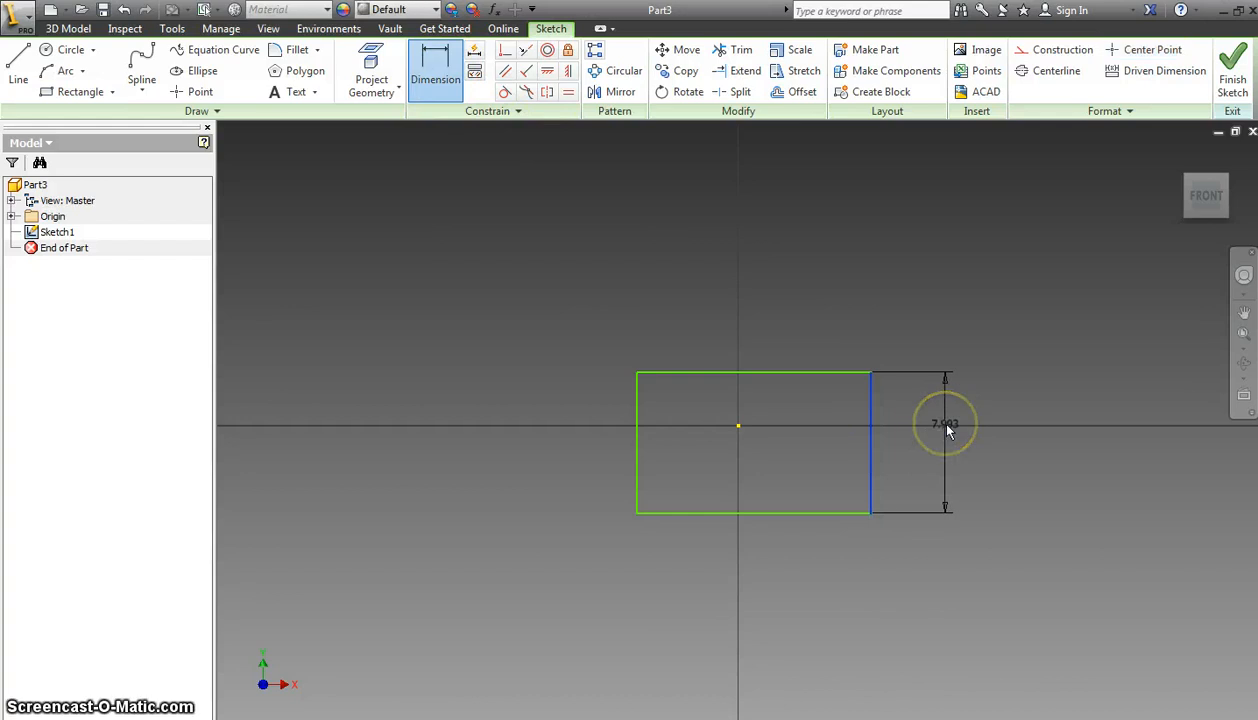
left_click(948, 428)
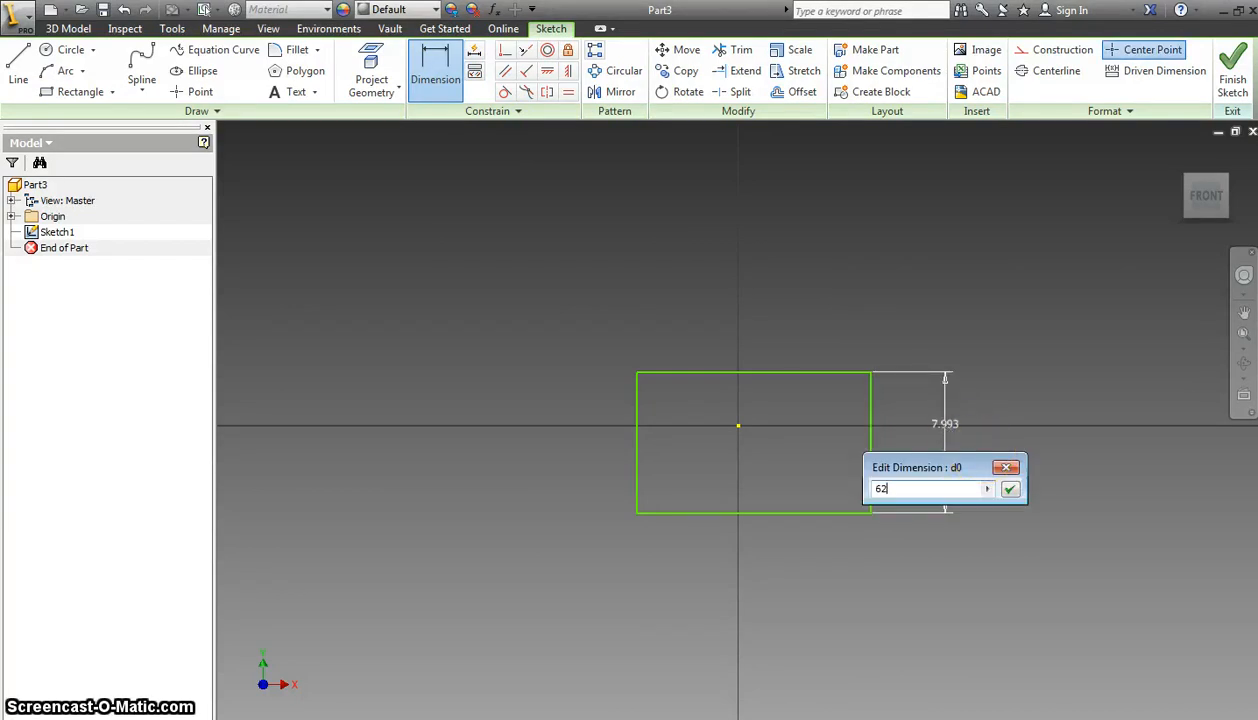
type("62.1")
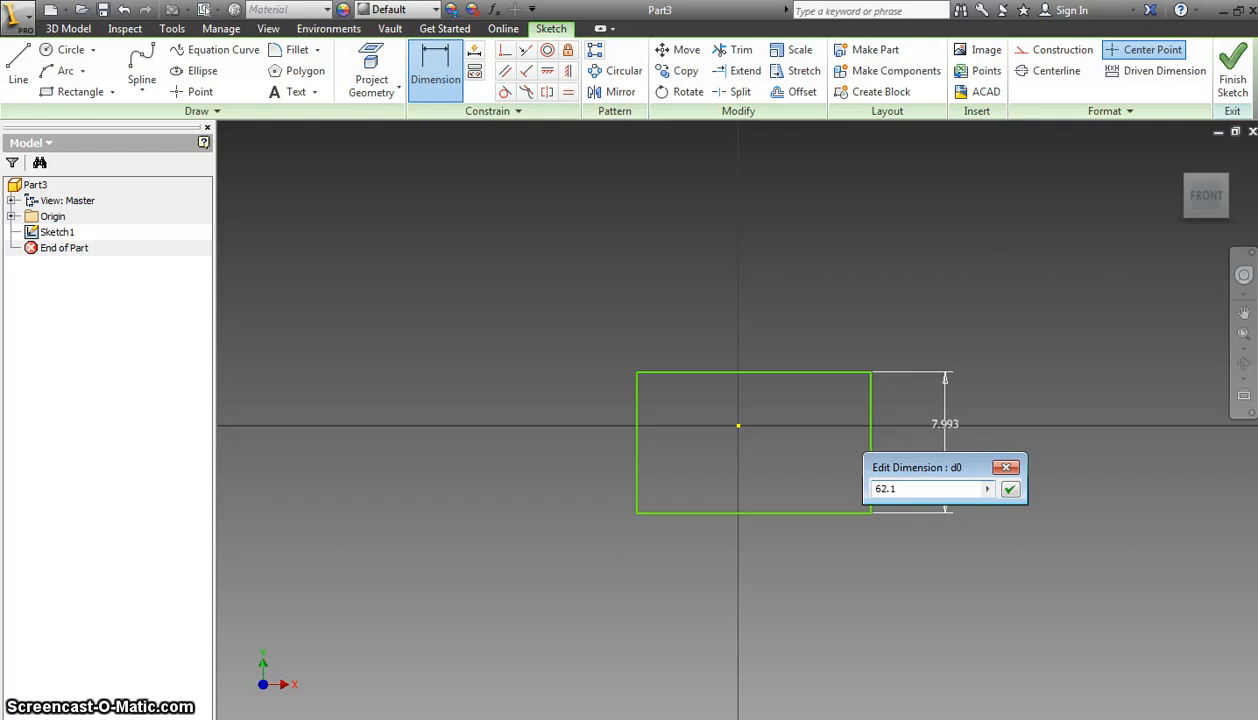
key("Return")
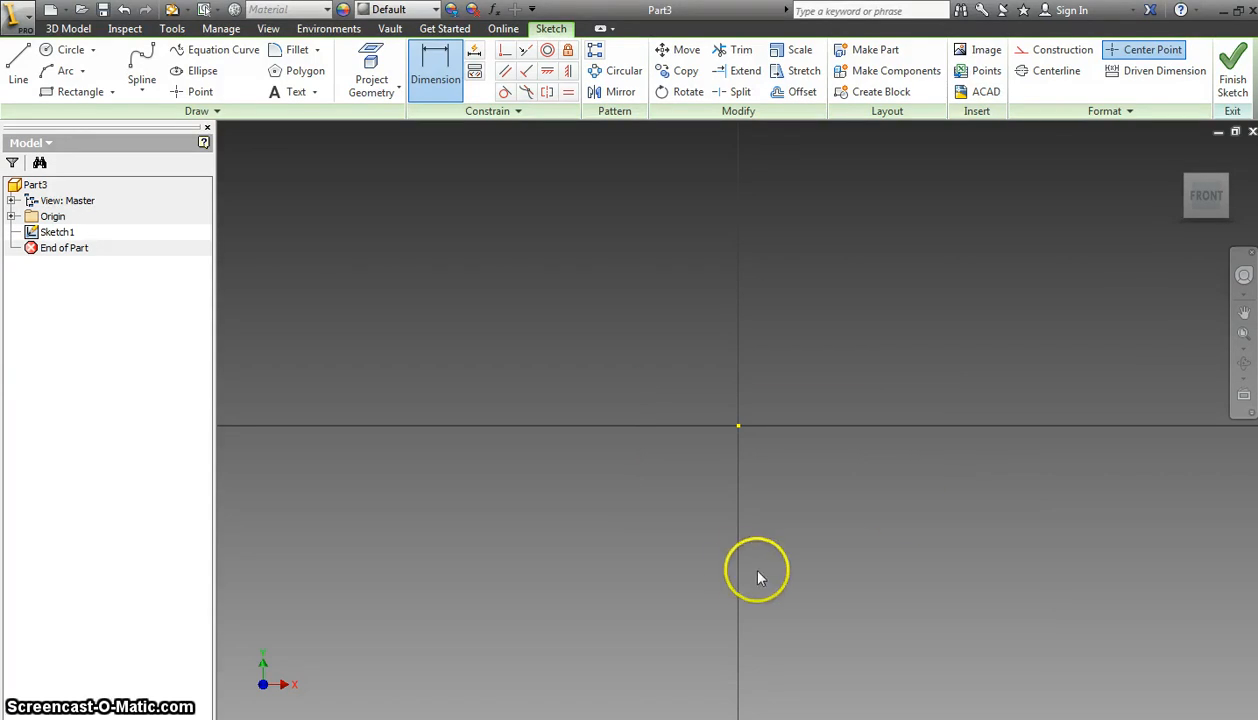
Step: Dimension the rectangle's top edge to 115.55 mm
scroll(745, 572, "up", 2)
scroll(745, 572, "down", 6)
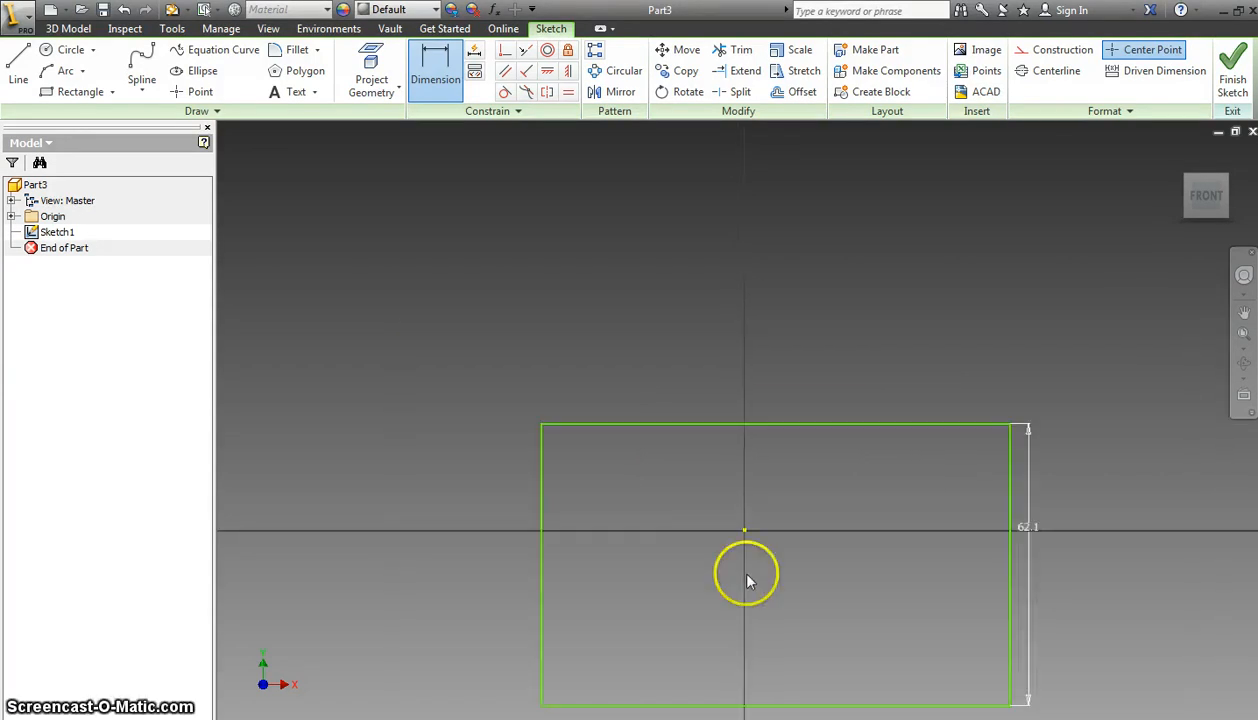
scroll(712, 499, "down", 4)
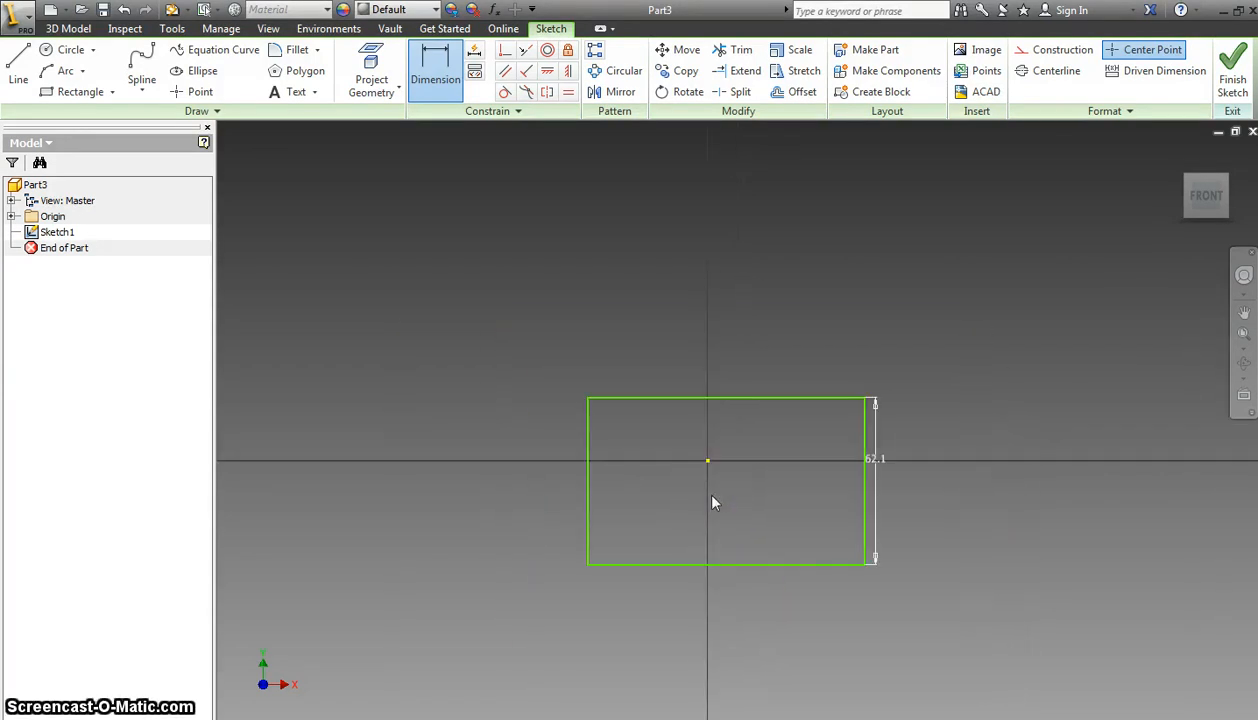
scroll(712, 500, "up", 3)
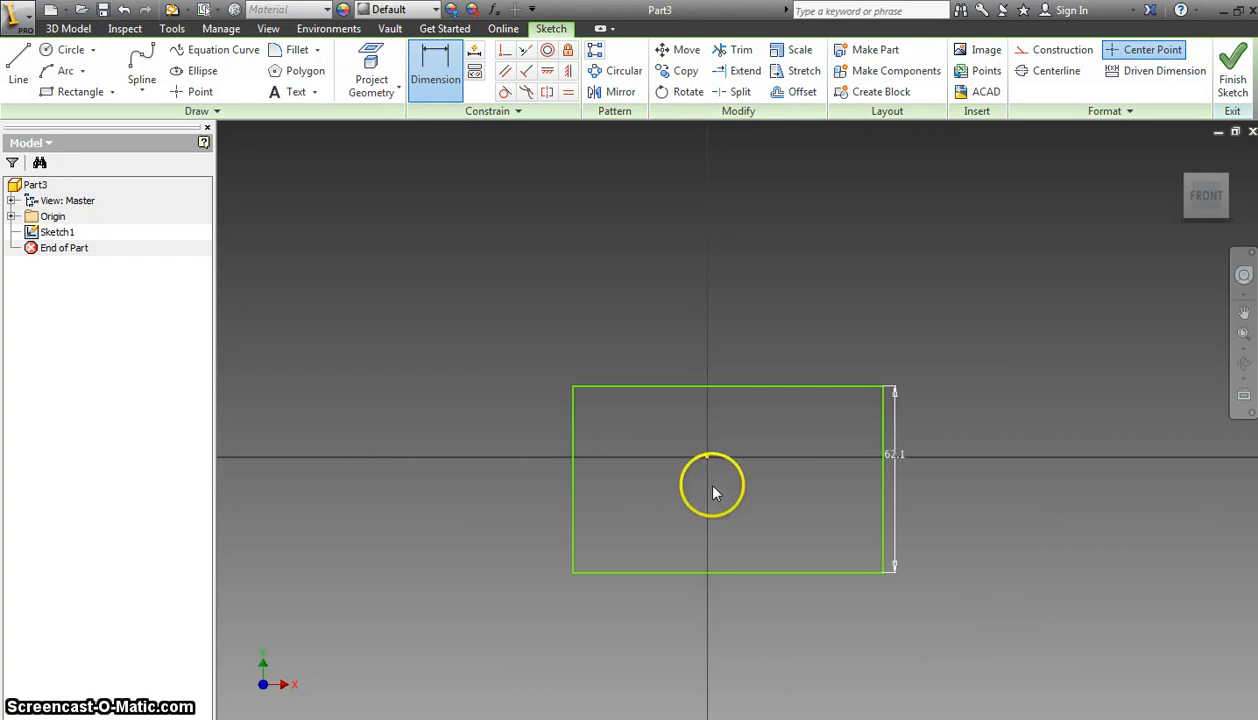
left_click(784, 388)
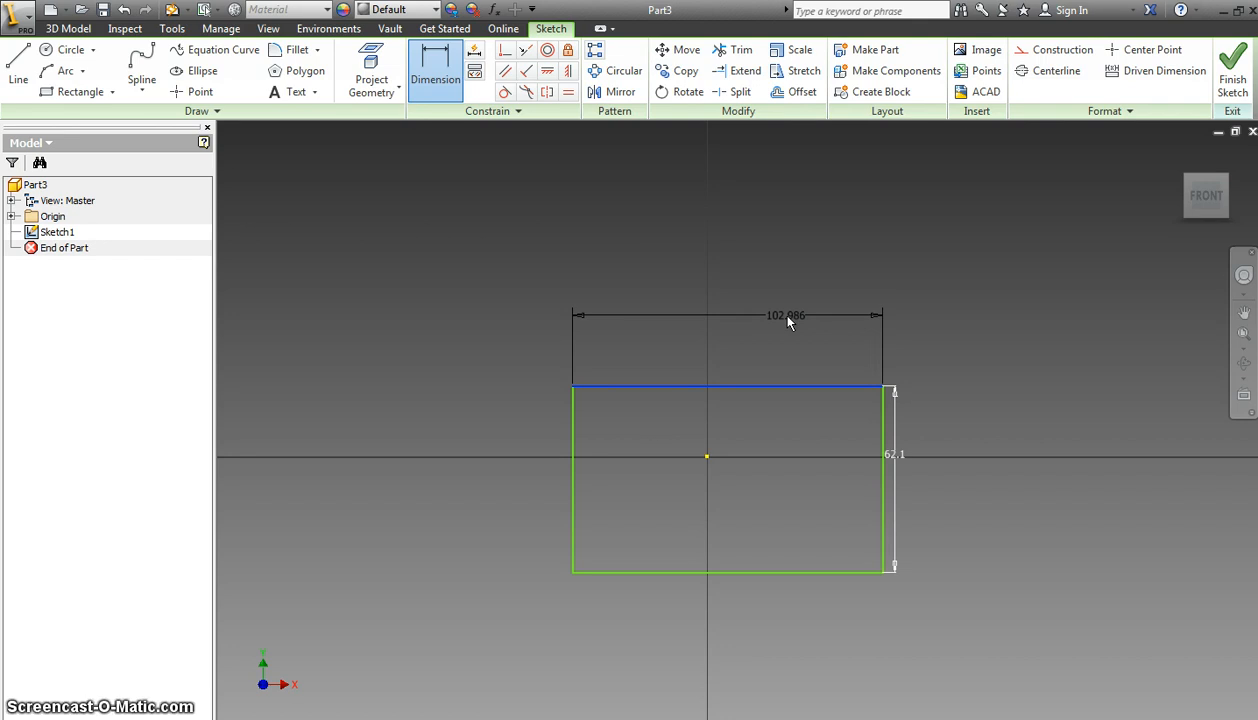
left_click(772, 315)
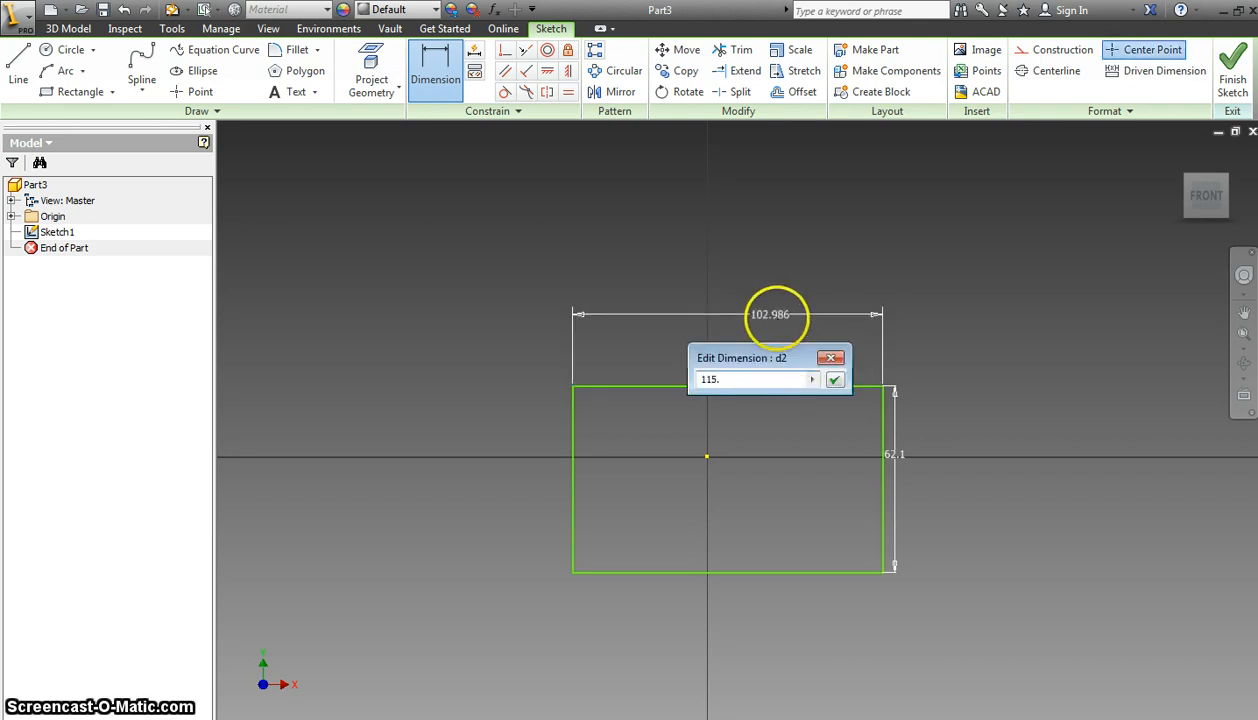
key("Return")
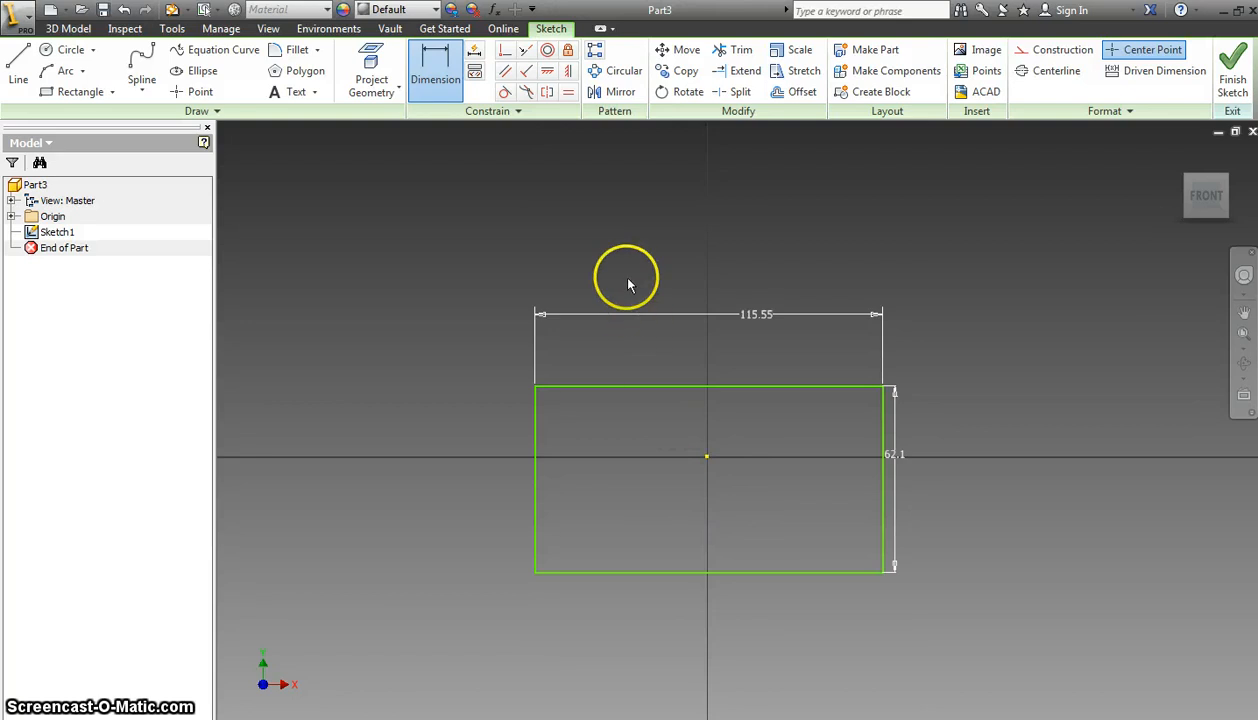
Step: Centre the rectangle vertically by dimensioning its top edge to the origin as 62.1/2
left_click(705, 389)
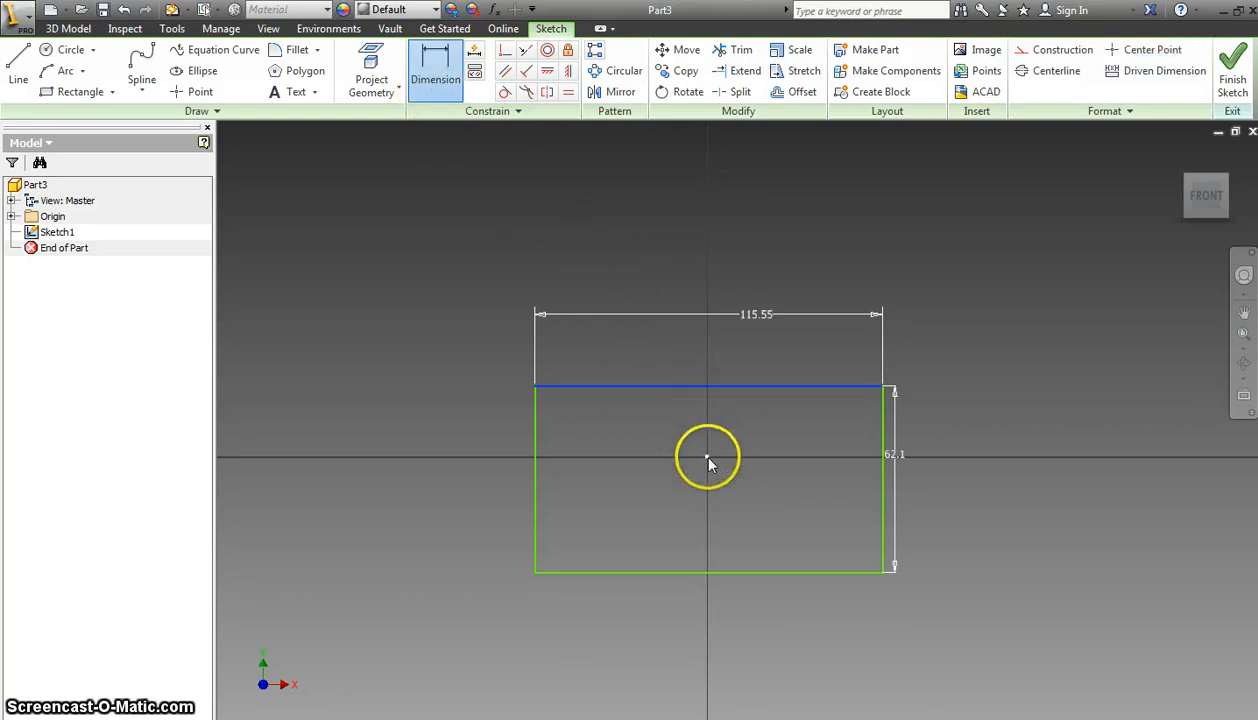
left_click(707, 456)
left_click(637, 433)
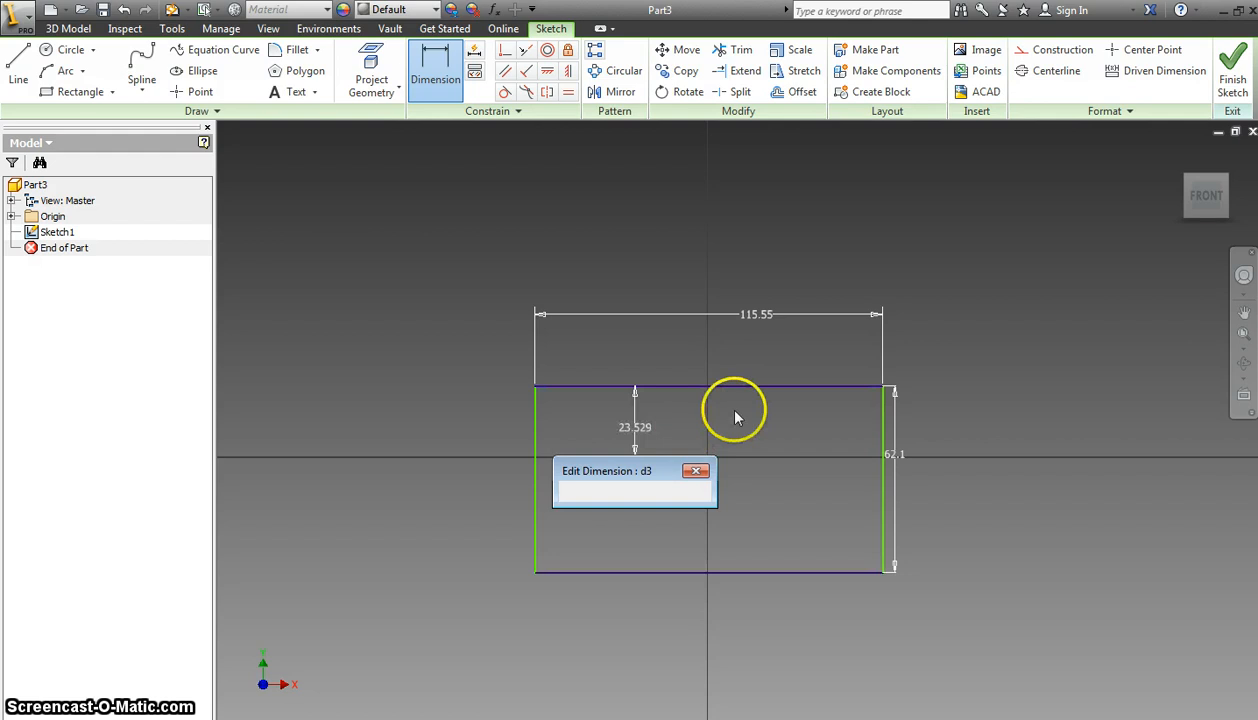
type("62.1/2")
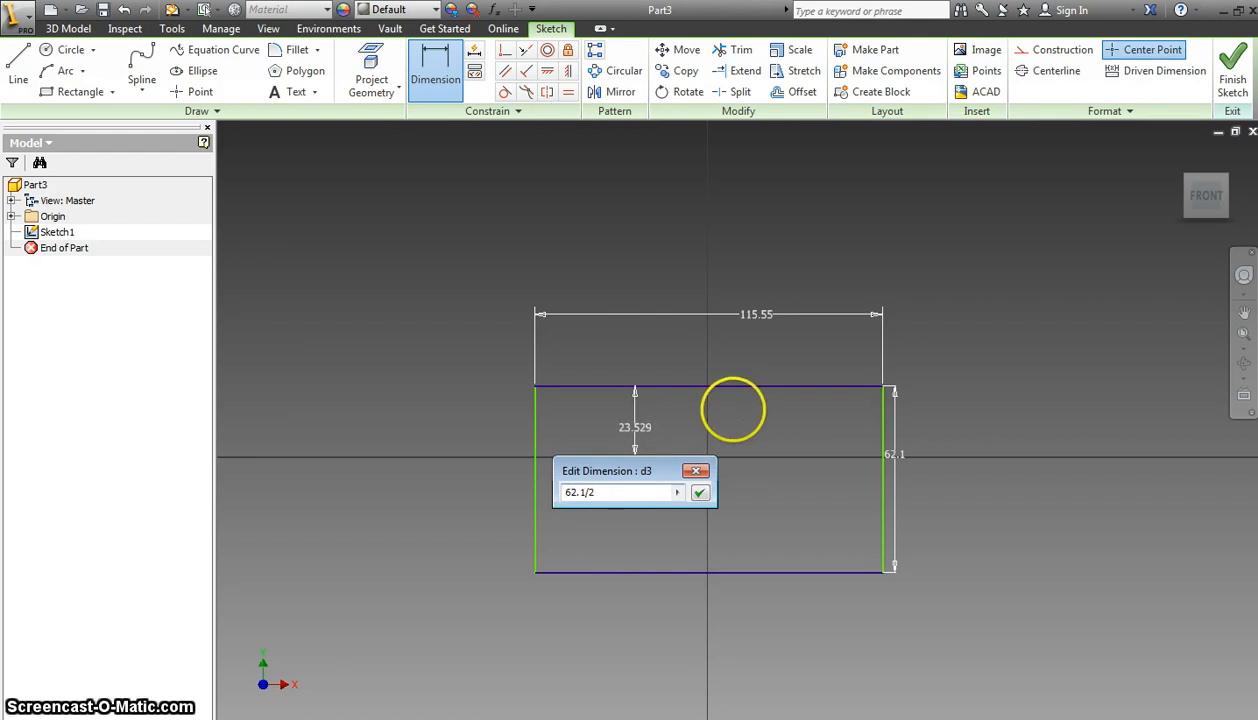
key("Return")
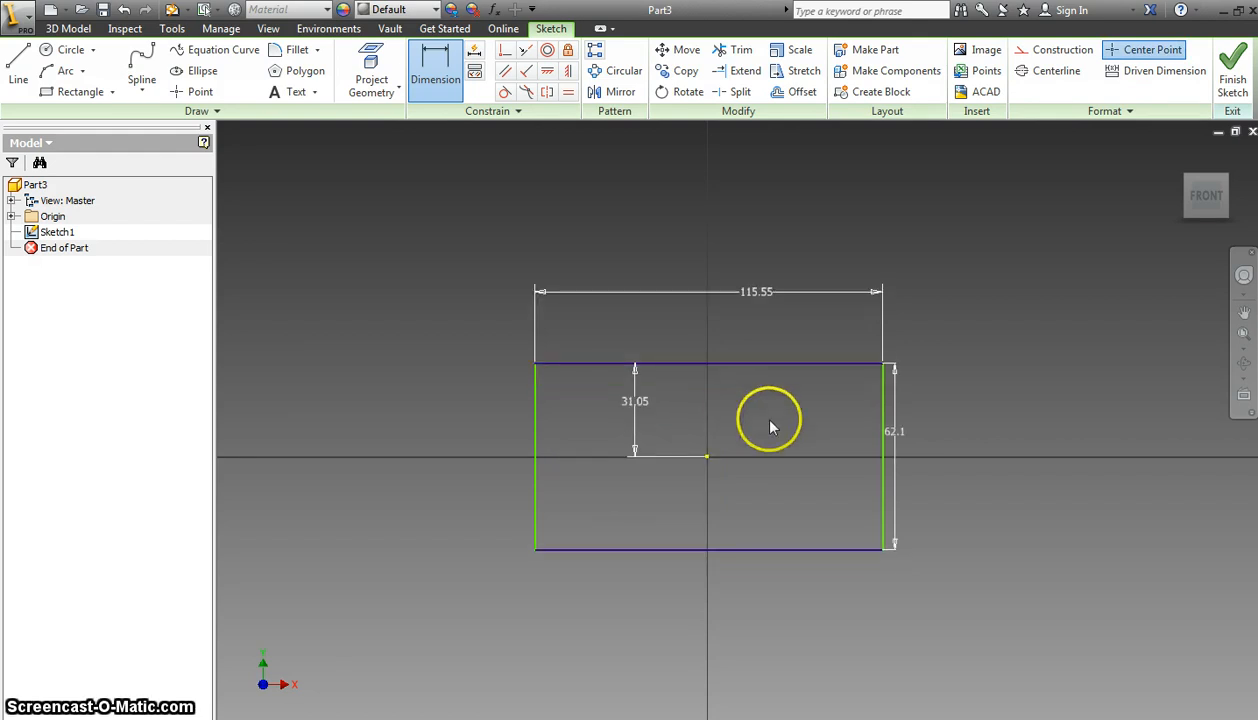
Step: Centre the rectangle horizontally by dimensioning its right side to the origin as 115.55/2, and finish the sketch
left_click(882, 416)
left_click(707, 457)
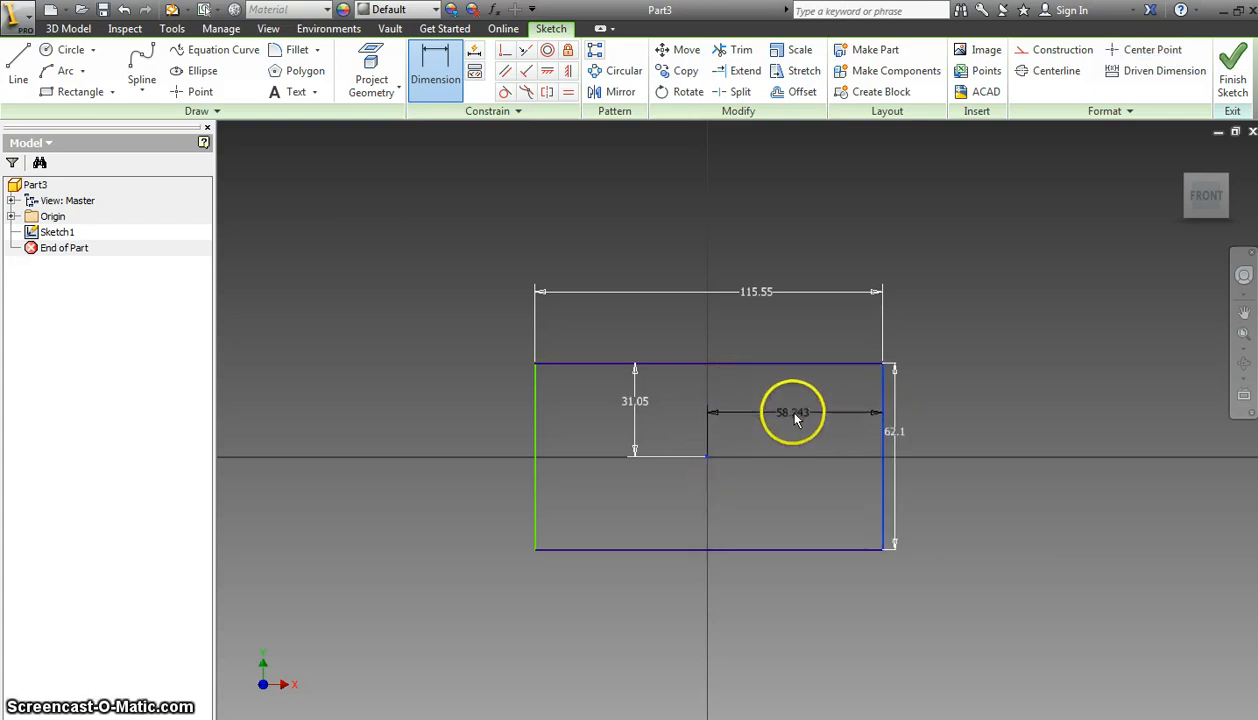
left_click(785, 412)
type("115.55/")
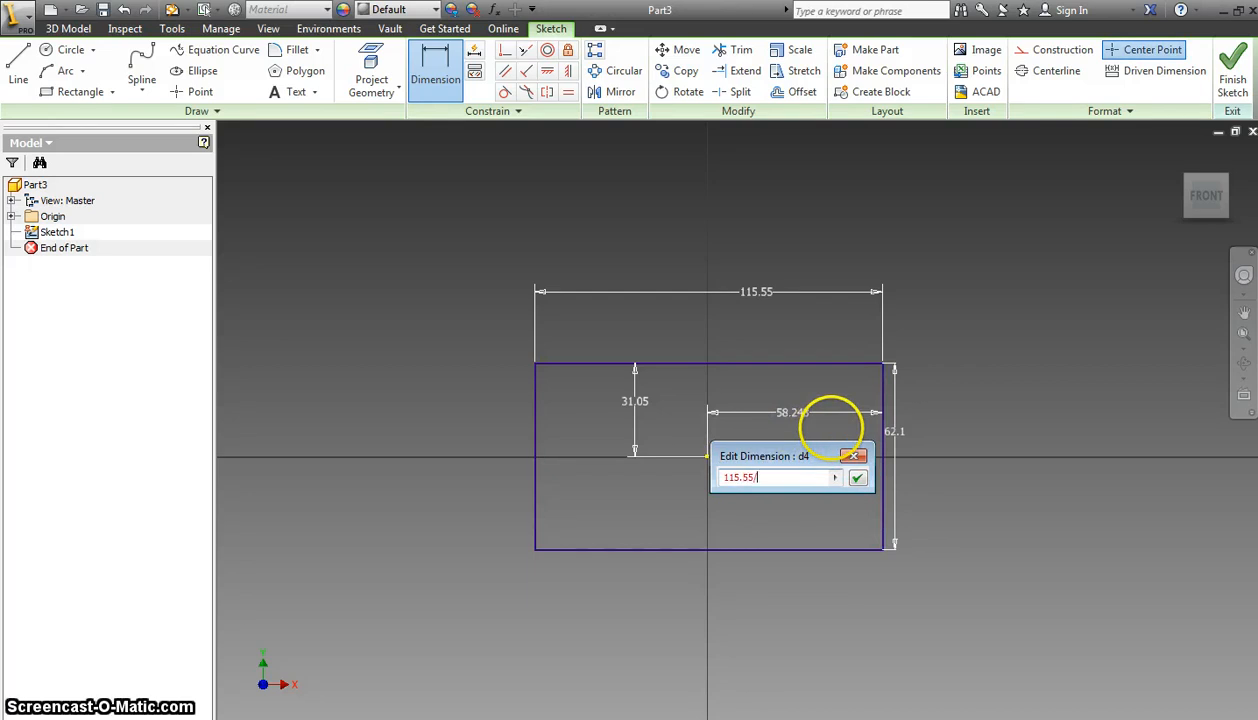
type("2")
key("Return")
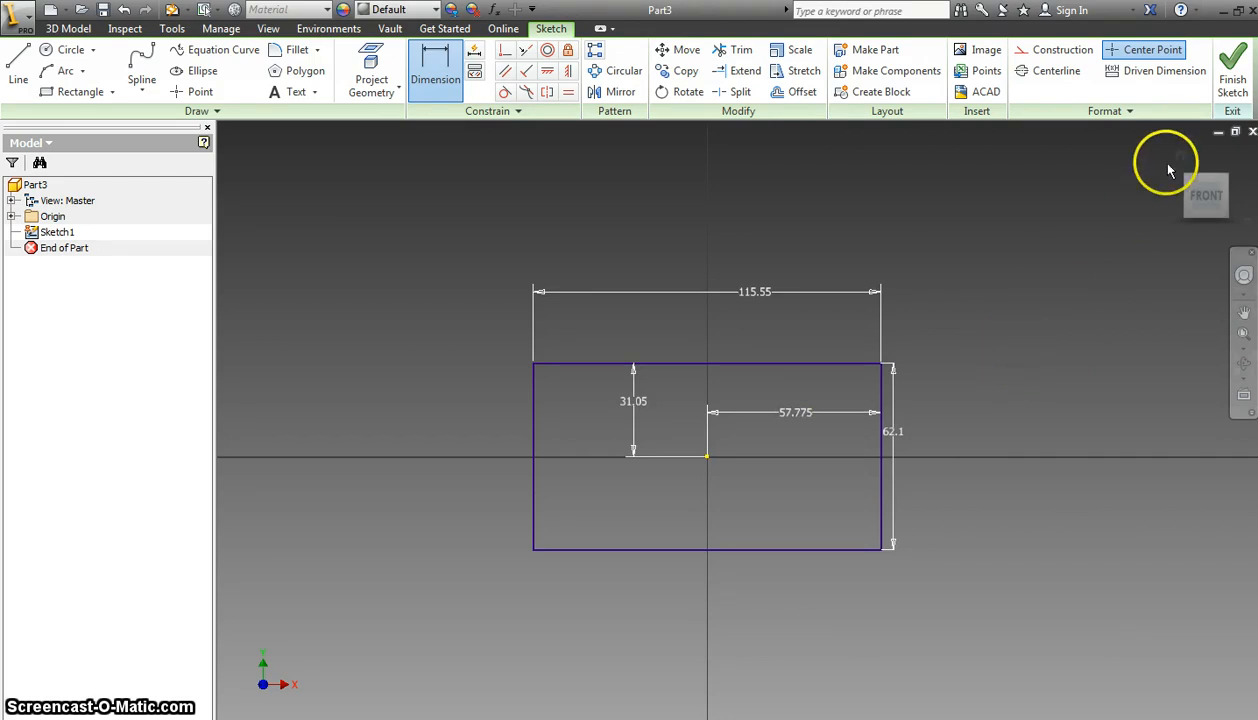
left_click(1232, 80)
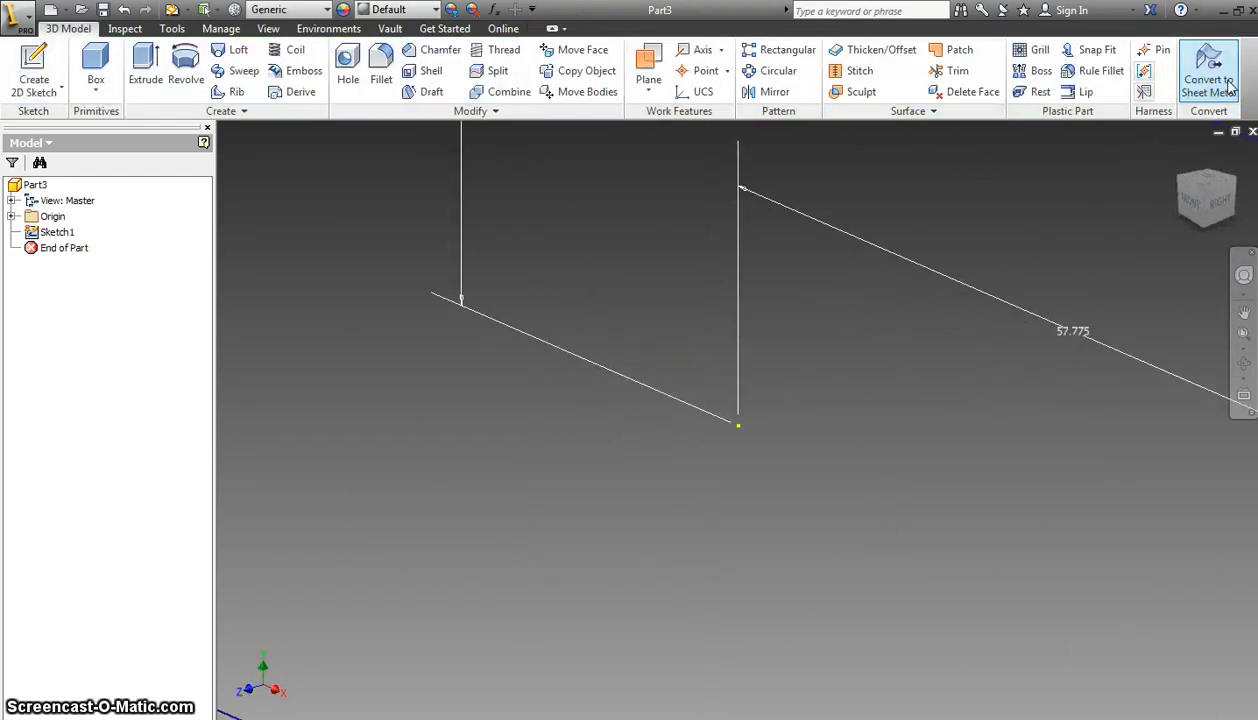
Step: Extrude the rectangle 9 mm in the reversed direction, behind the sketch plane
scroll(610, 492, "up", 4)
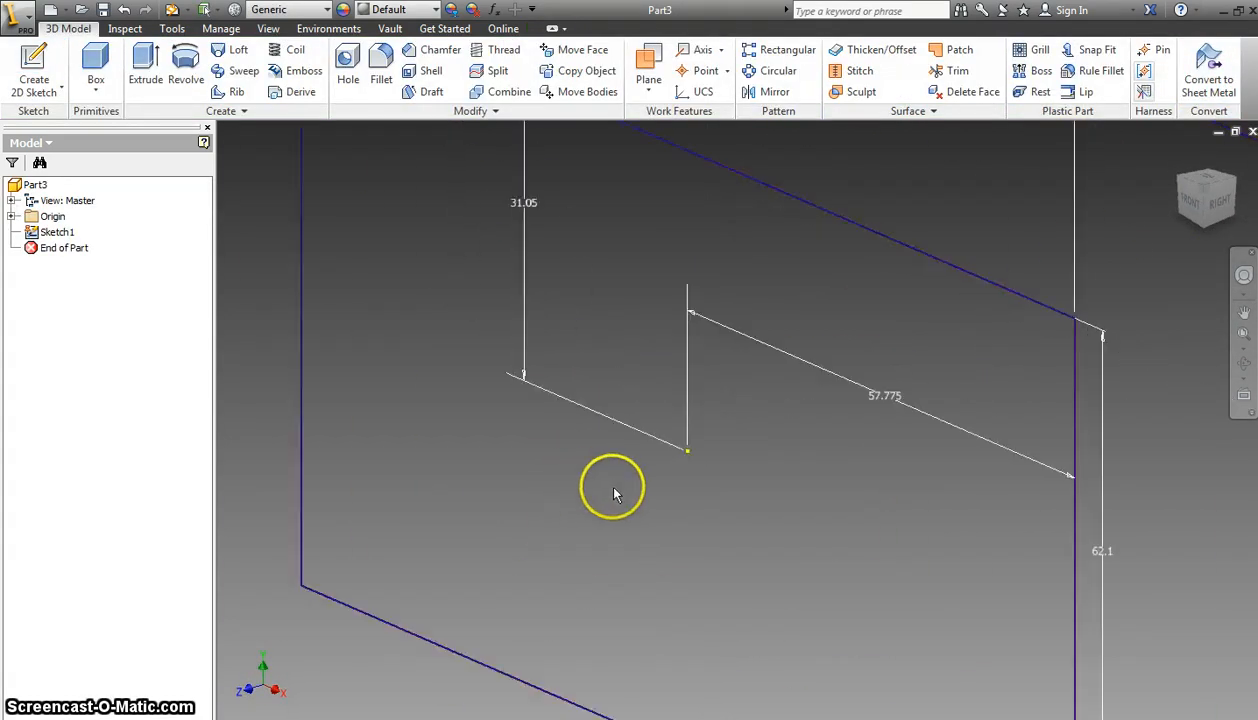
scroll(614, 495, "up", 3)
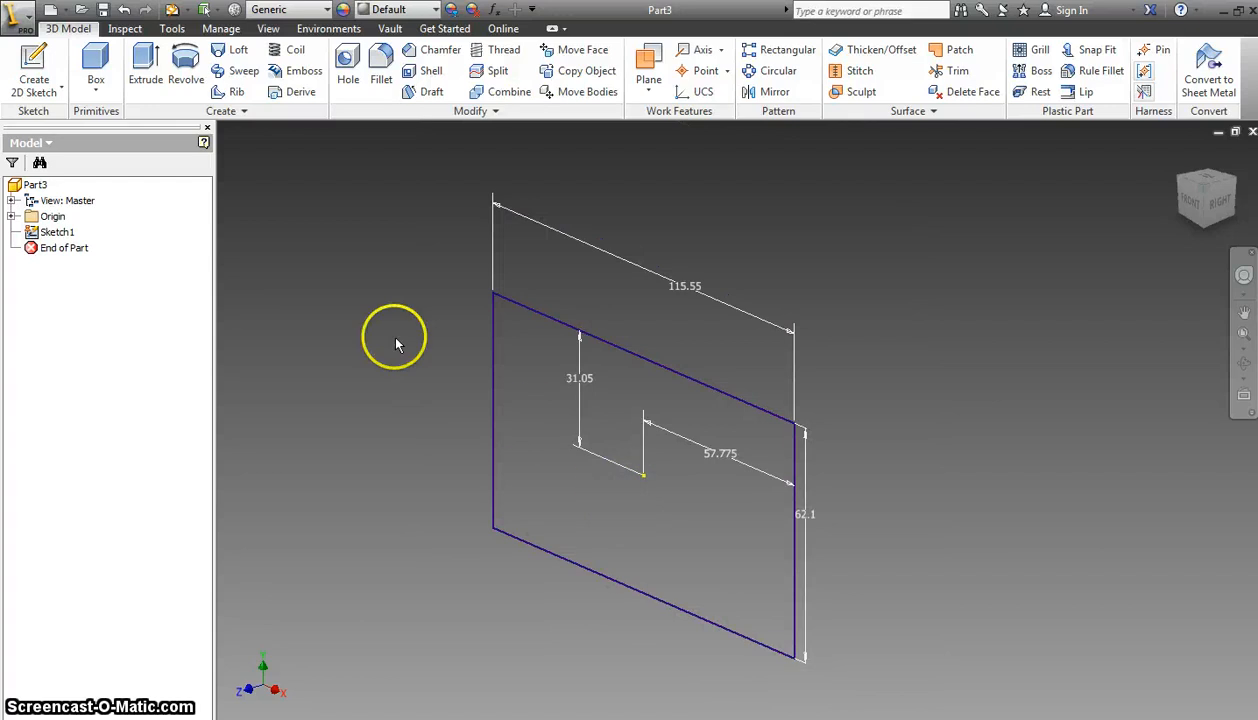
left_click(146, 65)
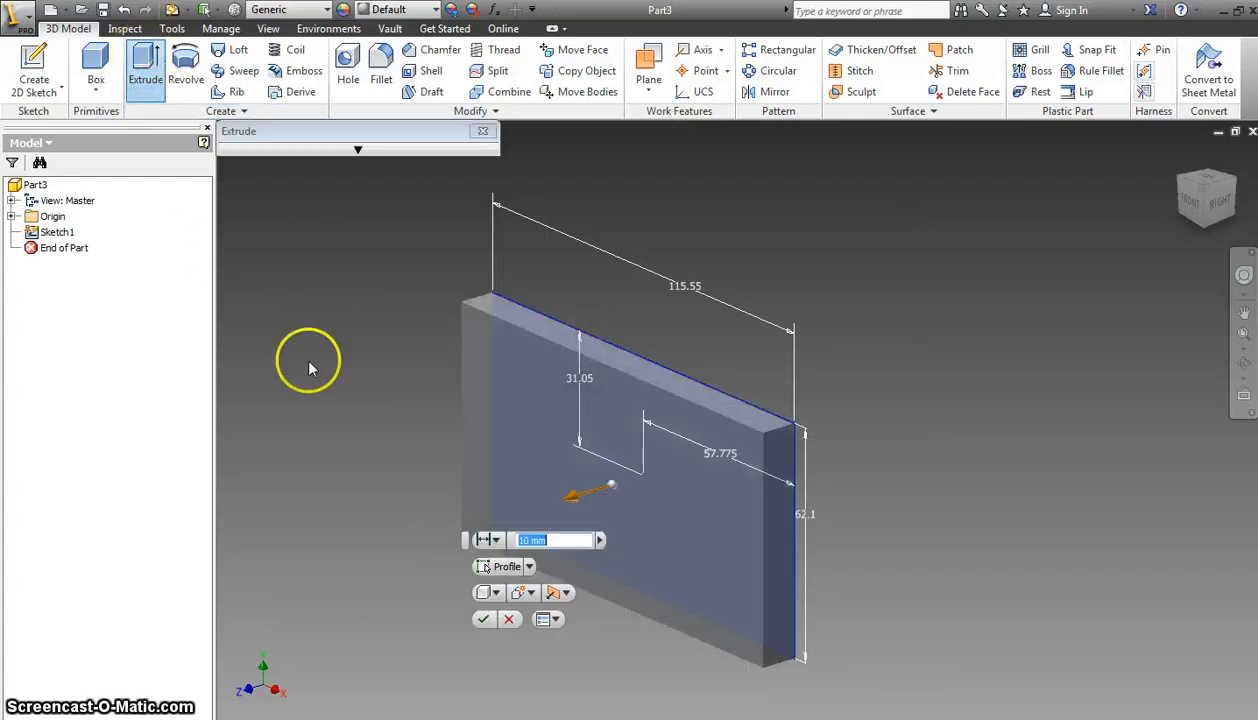
left_click(565, 593)
left_click(594, 634)
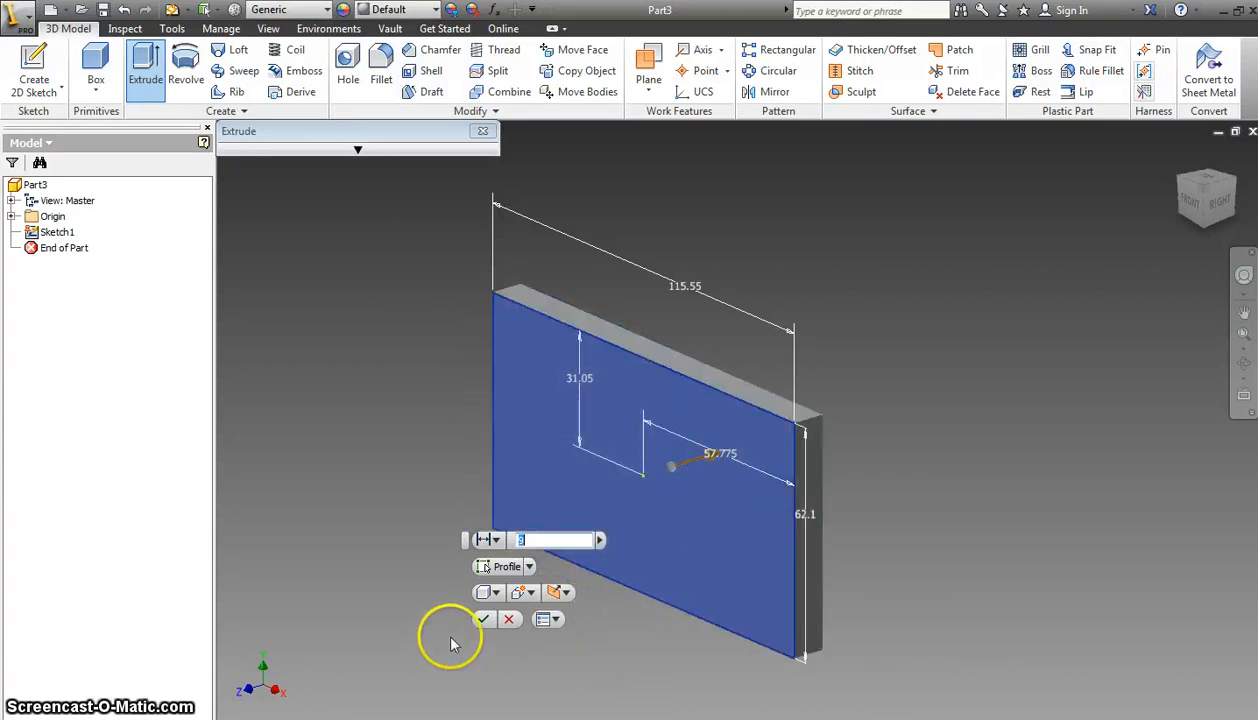
left_click(483, 620)
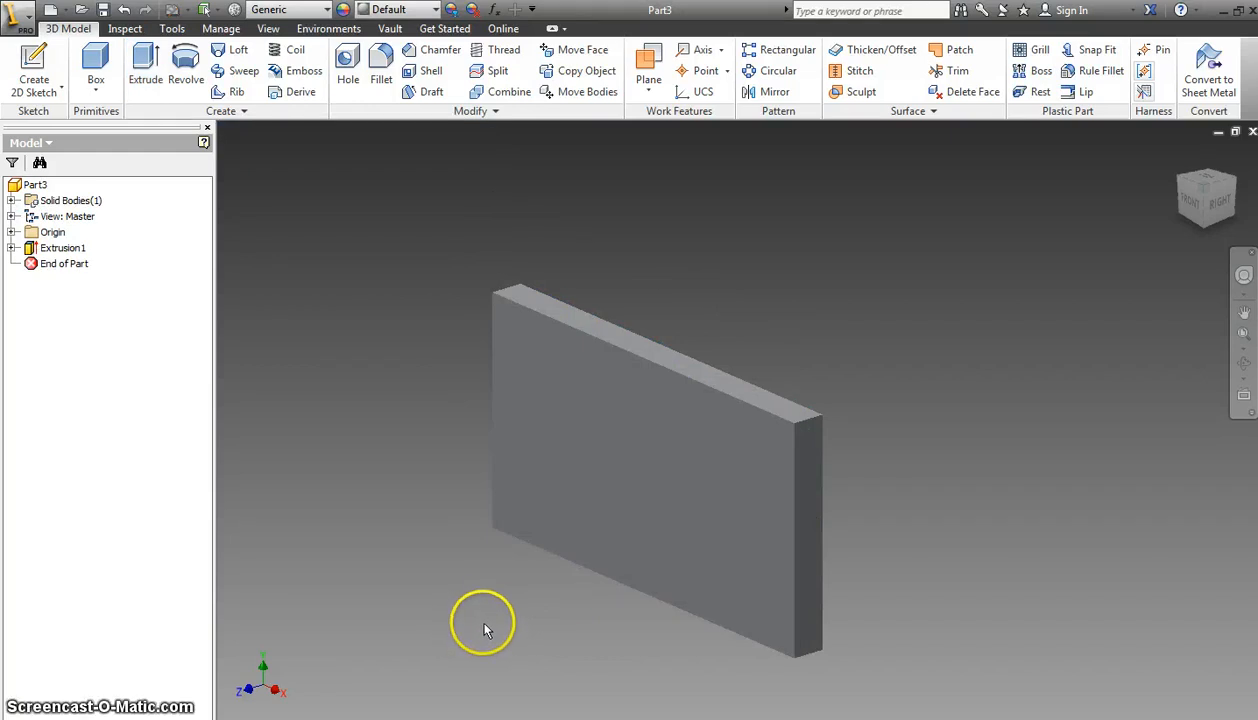
Step: Start a 2D sketch on the block's front face and draw a rectangle from its upper-left to its lower-right corner
left_click(563, 415)
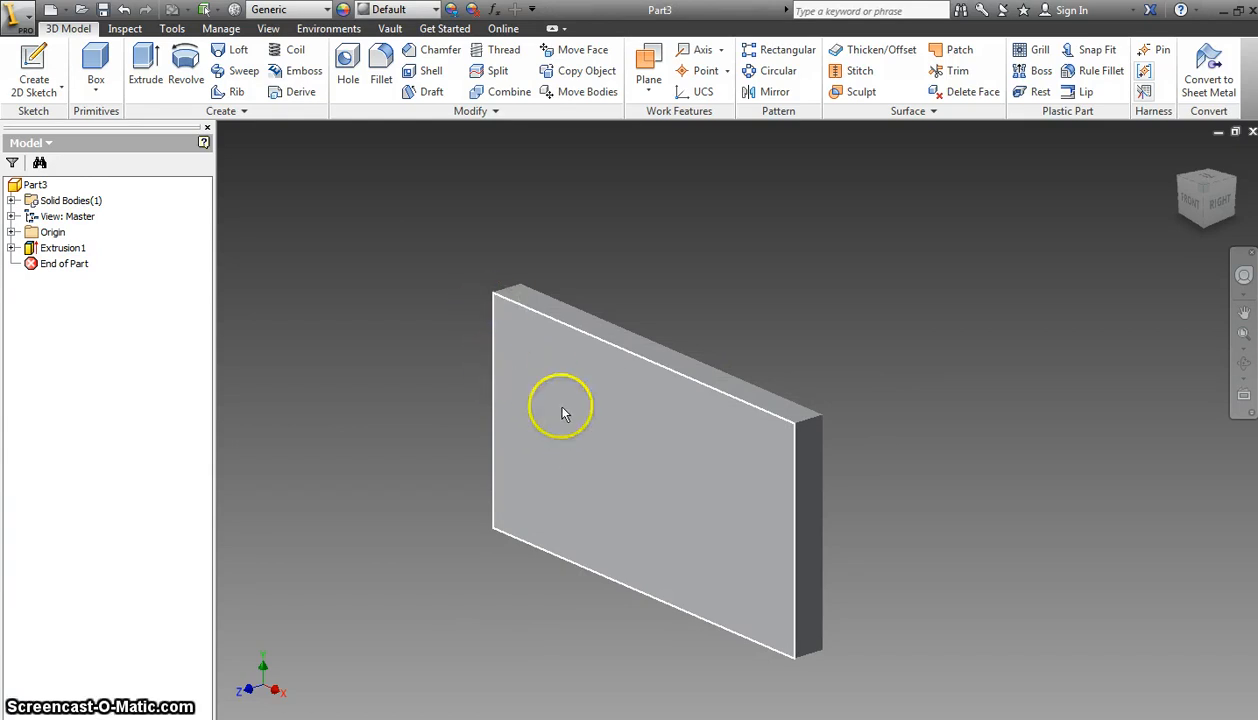
left_click(1030, 238)
left_click(38, 62)
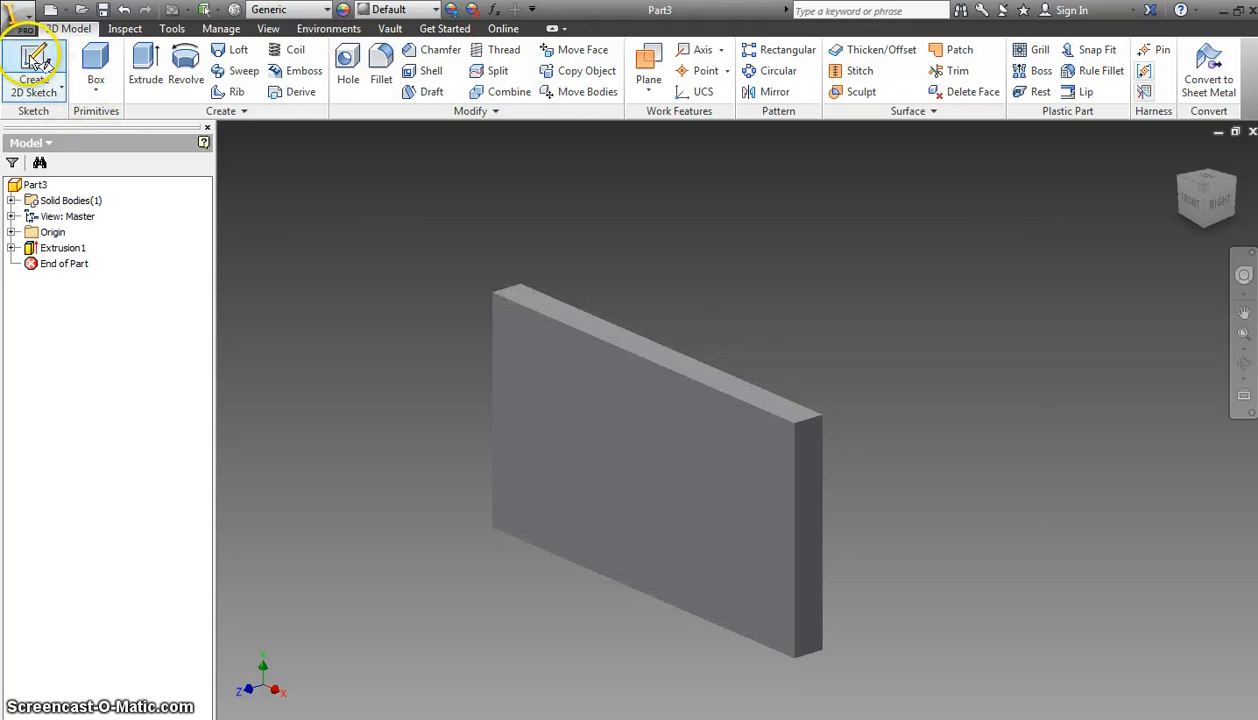
left_click(630, 484)
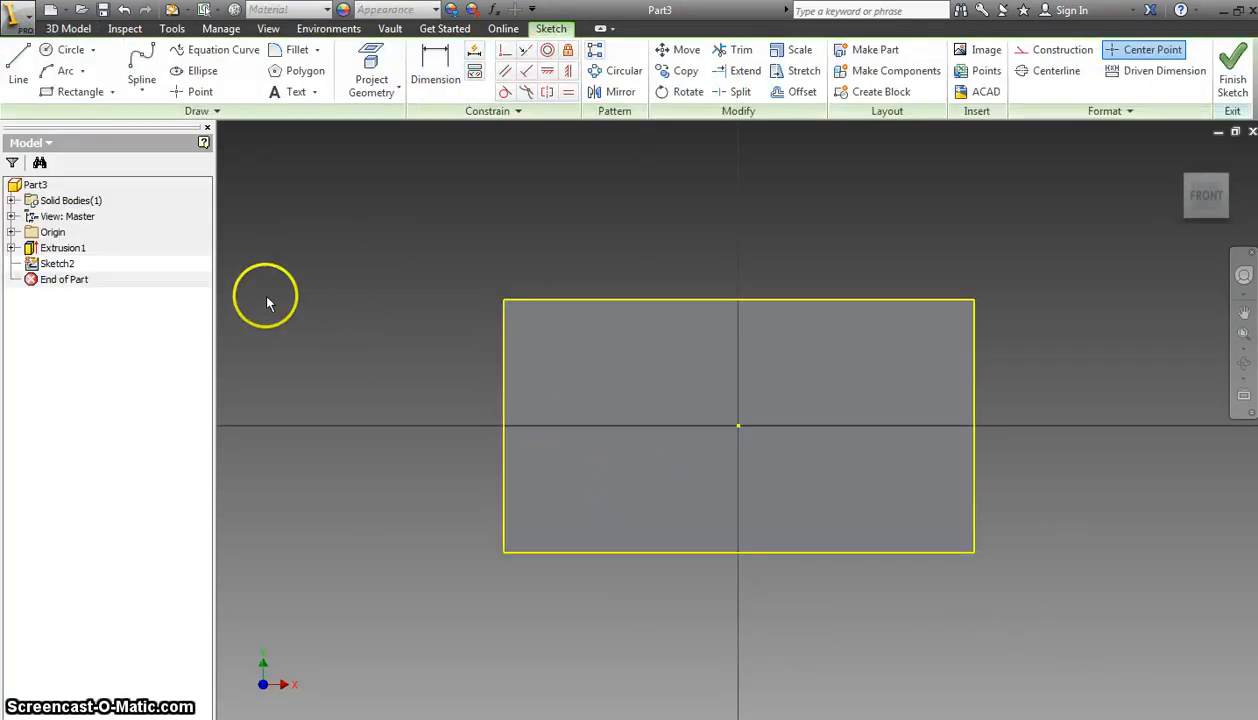
left_click(72, 91)
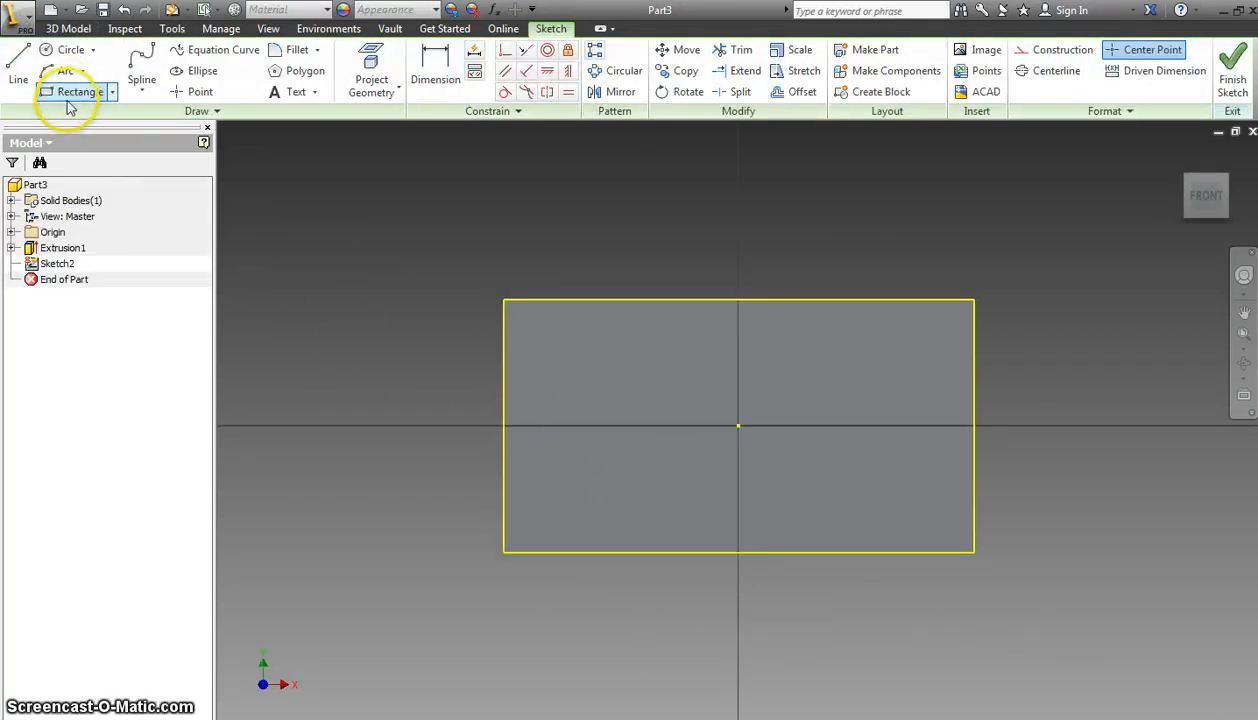
left_click(504, 300)
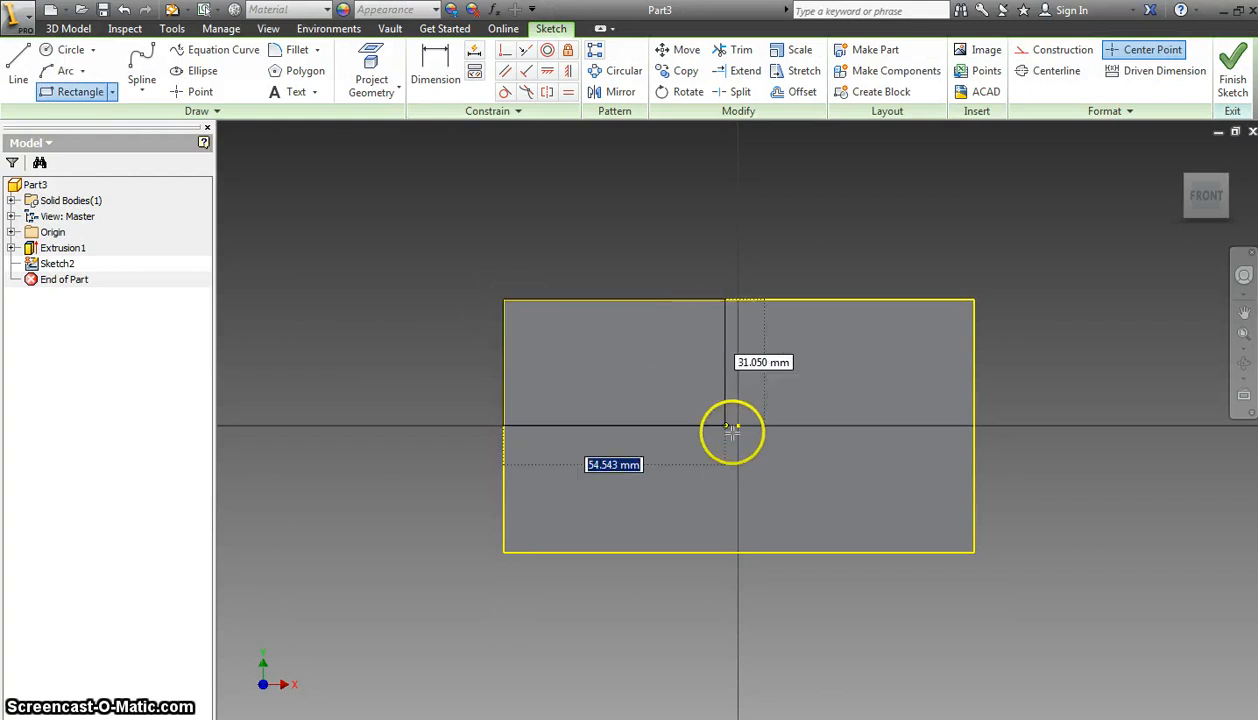
left_click(974, 551)
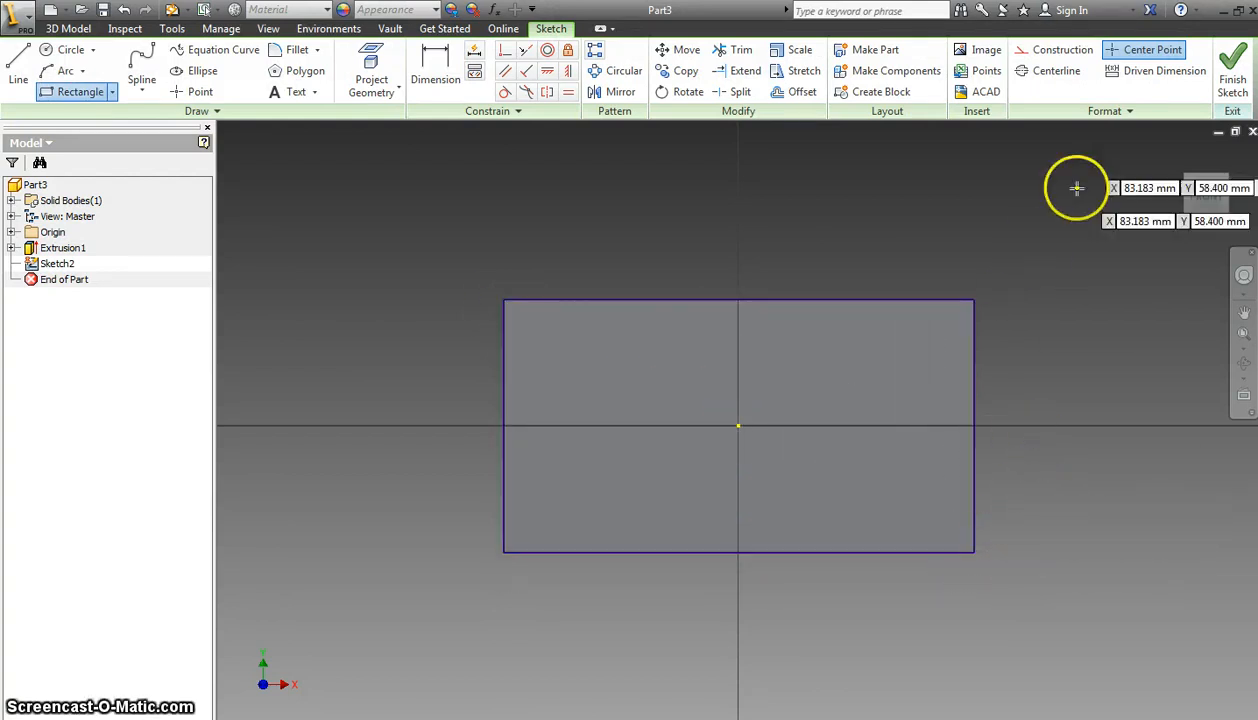
Step: Finish the sketch and extrude its rectangle 3.3 mm outward from the block's front face
left_click(1234, 80)
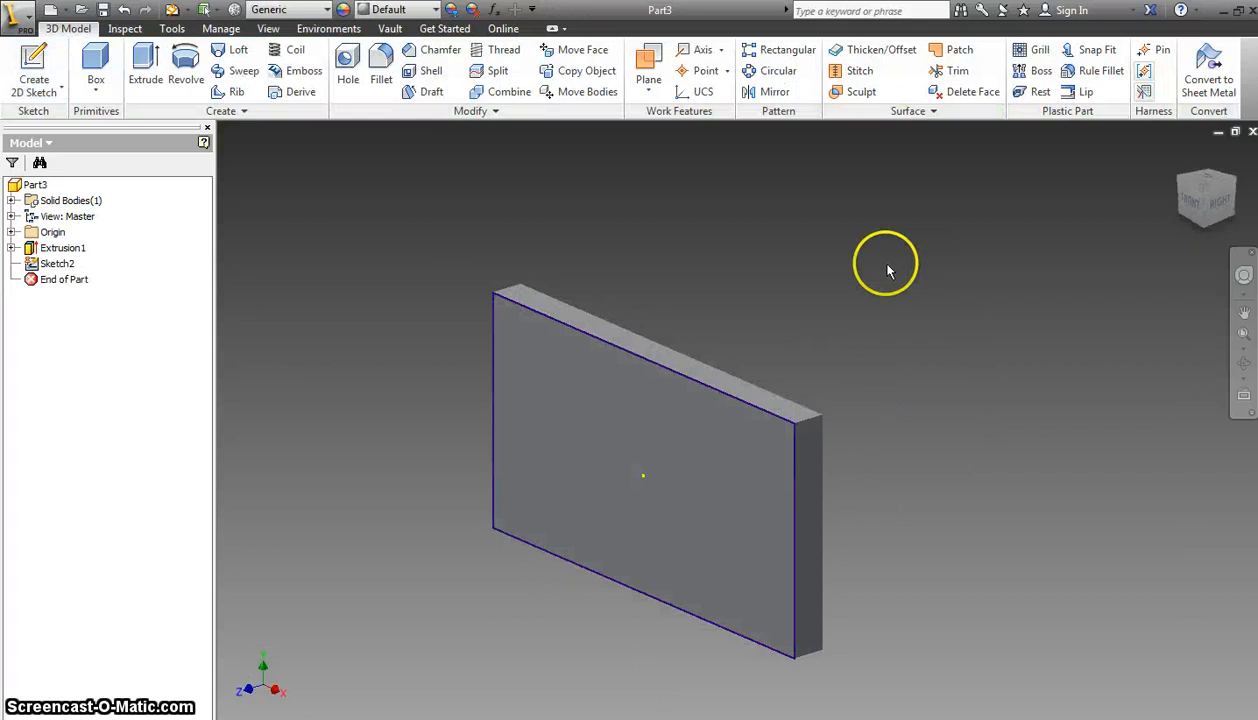
left_click(155, 58)
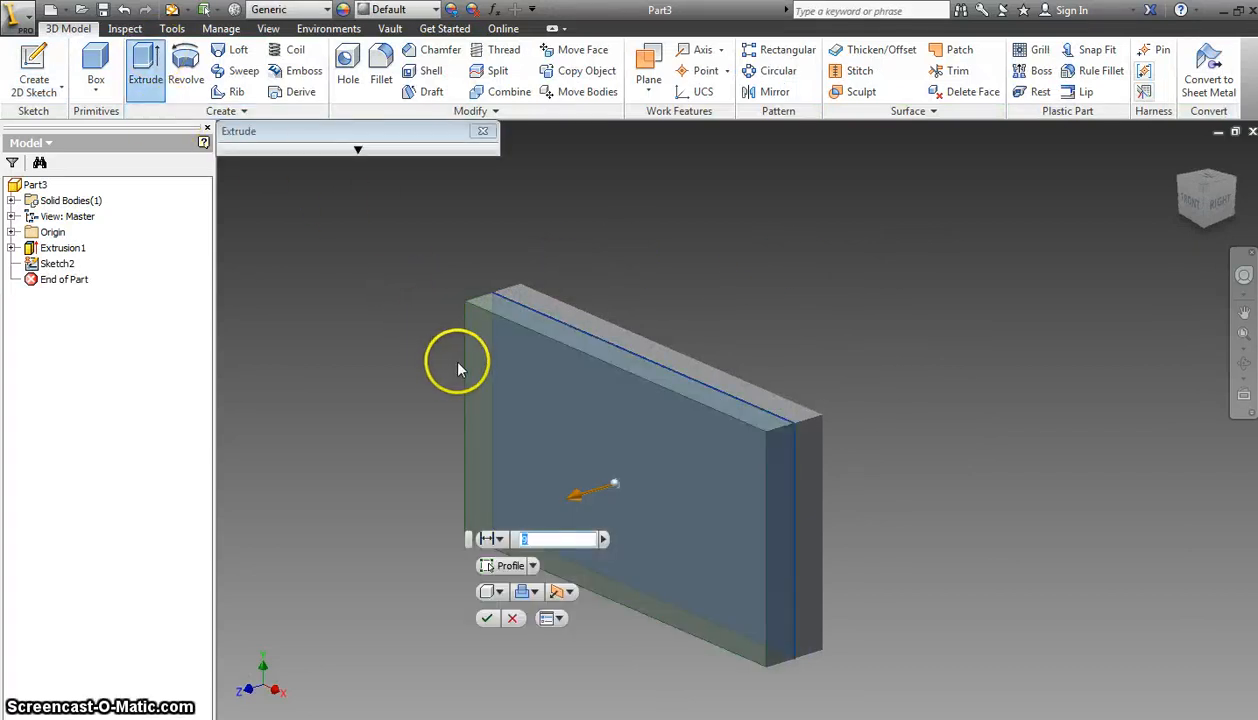
type("3.3")
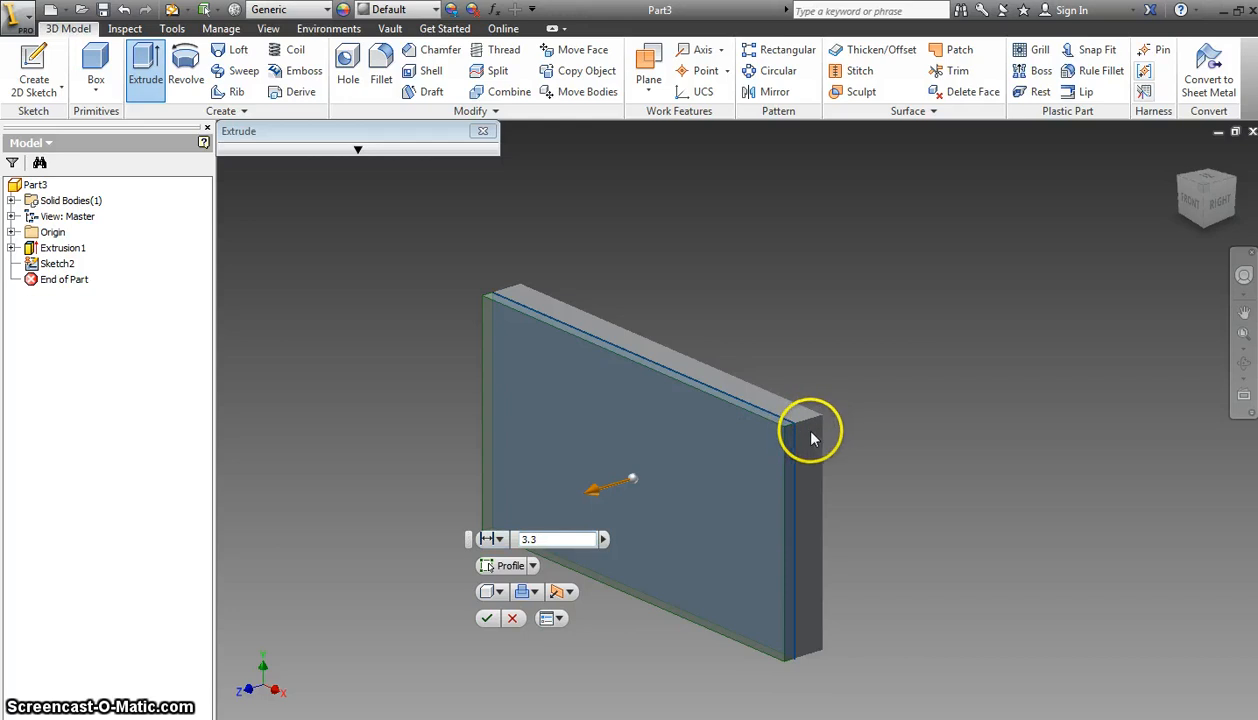
left_click(486, 618)
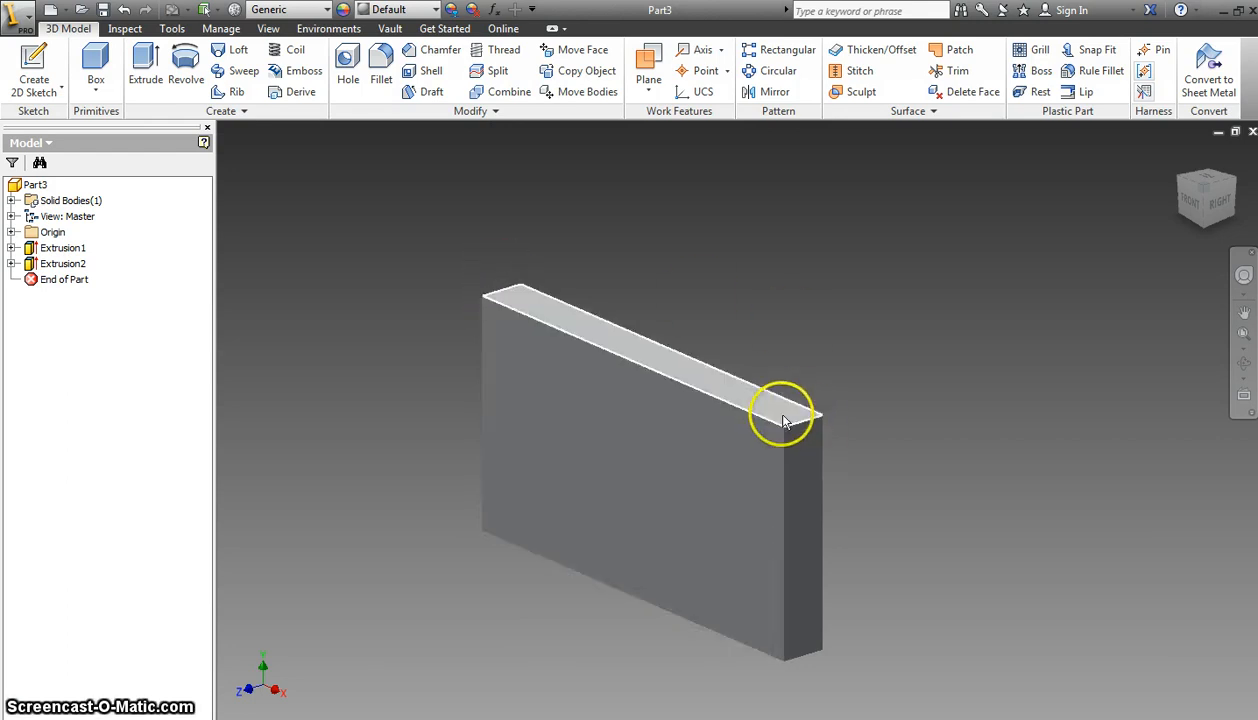
Step: Fillet the block's four short corner edges with a 6 mm radius
left_click(380, 80)
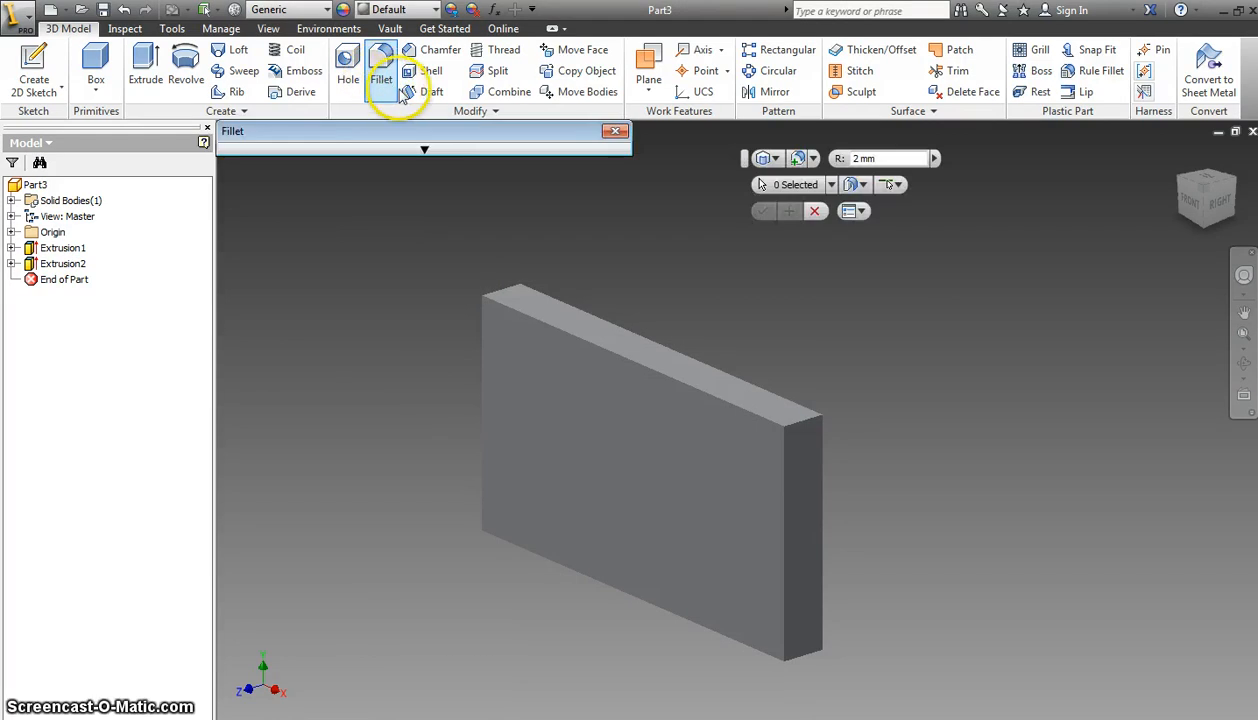
left_click(858, 158)
double_click(853, 160)
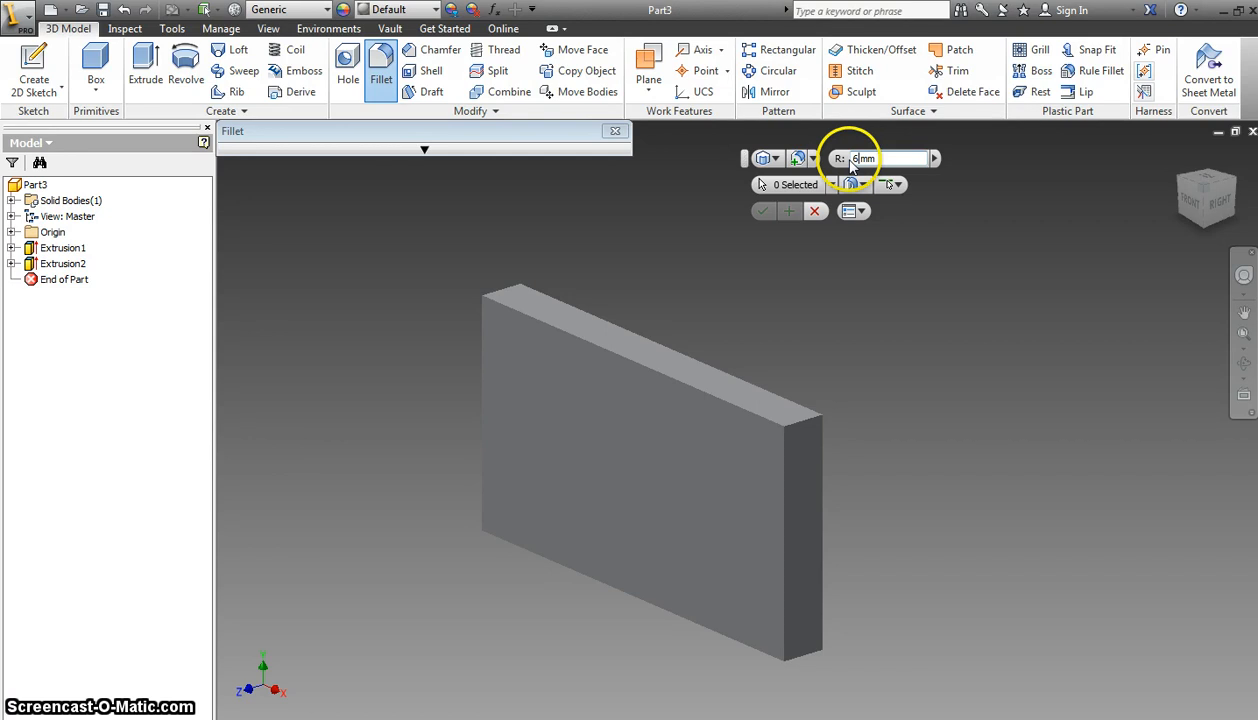
left_click(785, 414)
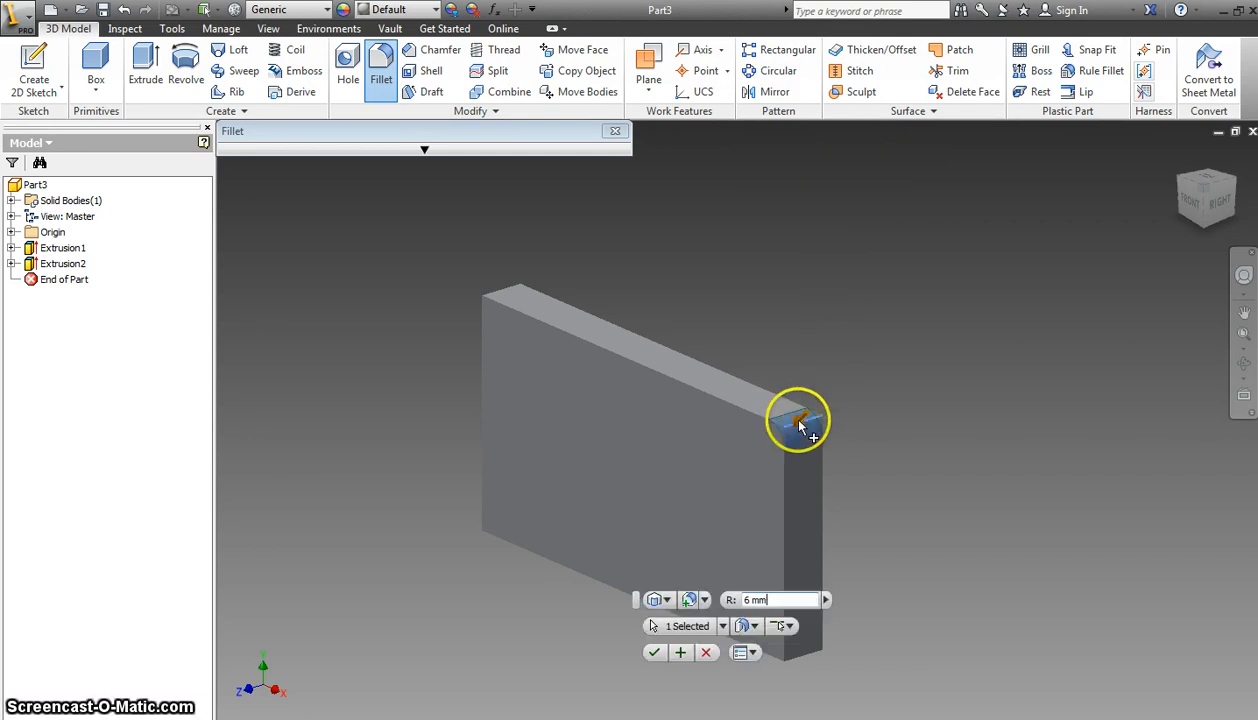
left_click(503, 298)
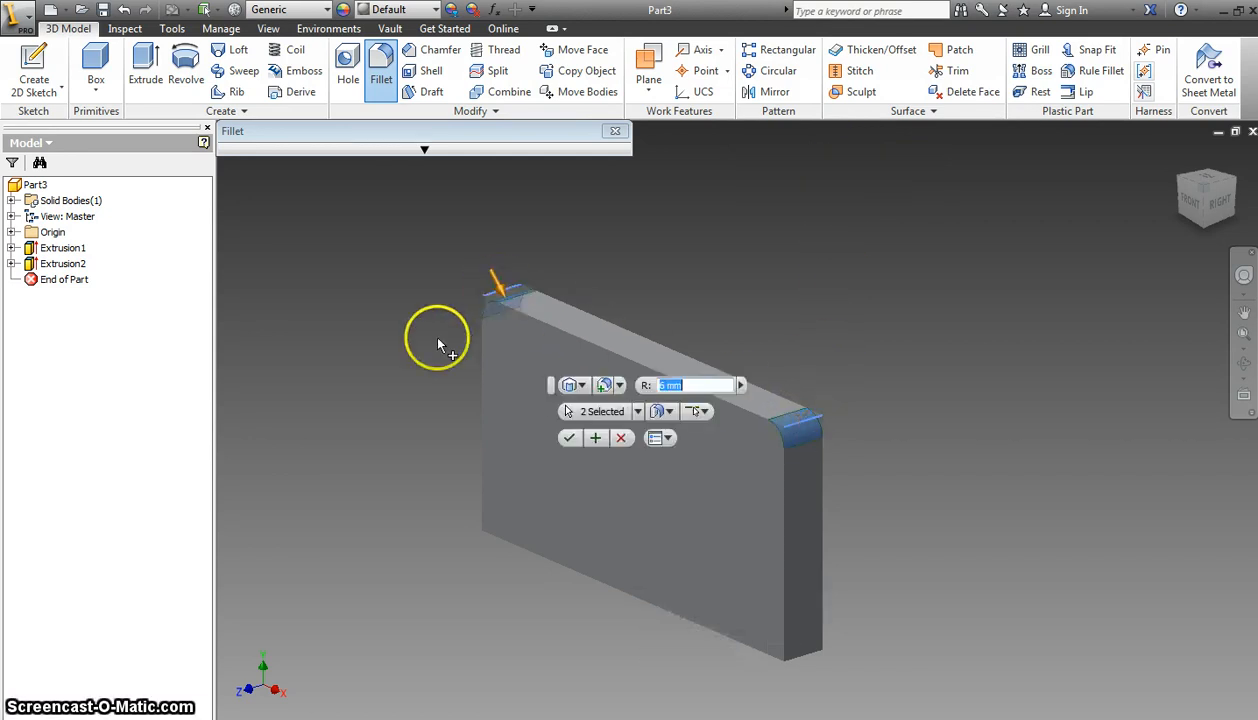
left_click(495, 533)
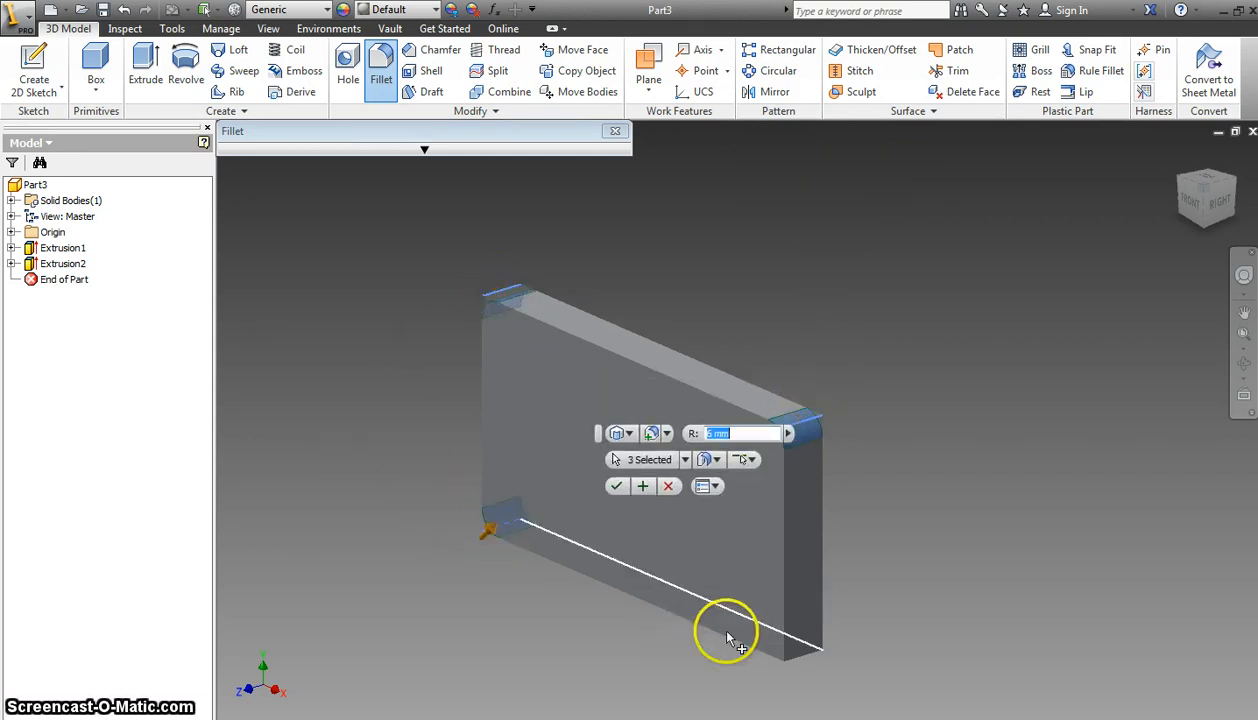
left_click(798, 655)
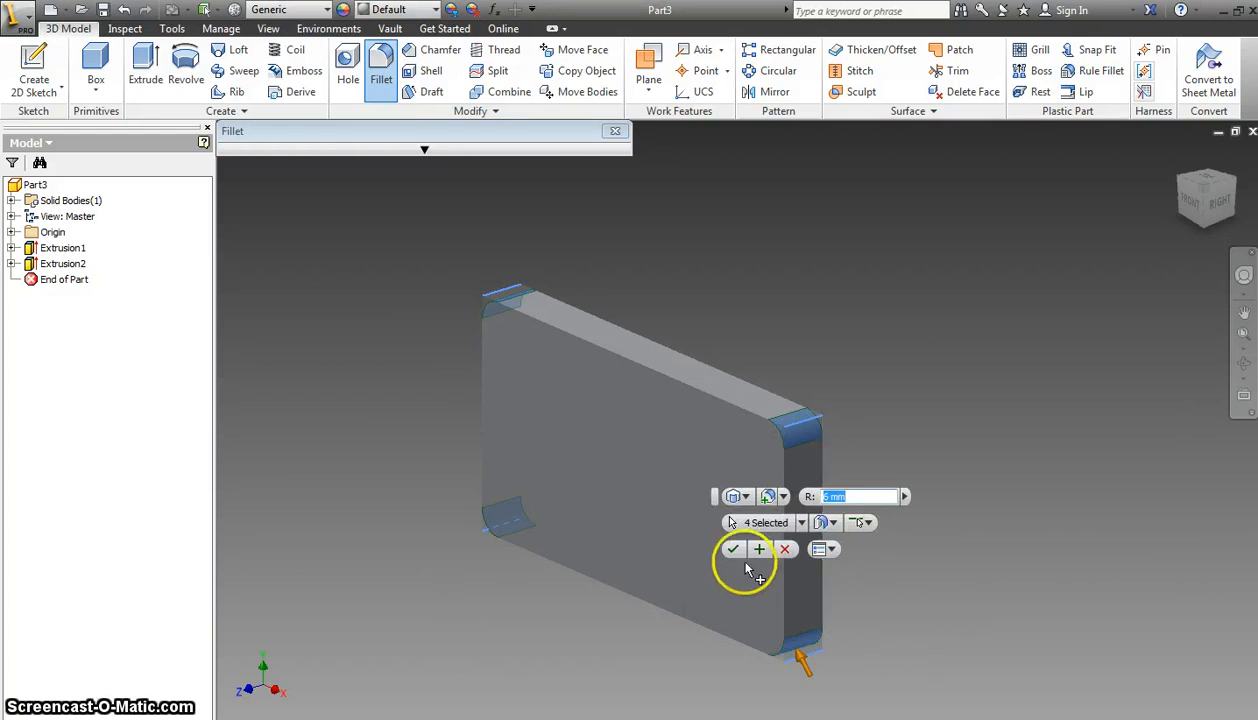
left_click(734, 550)
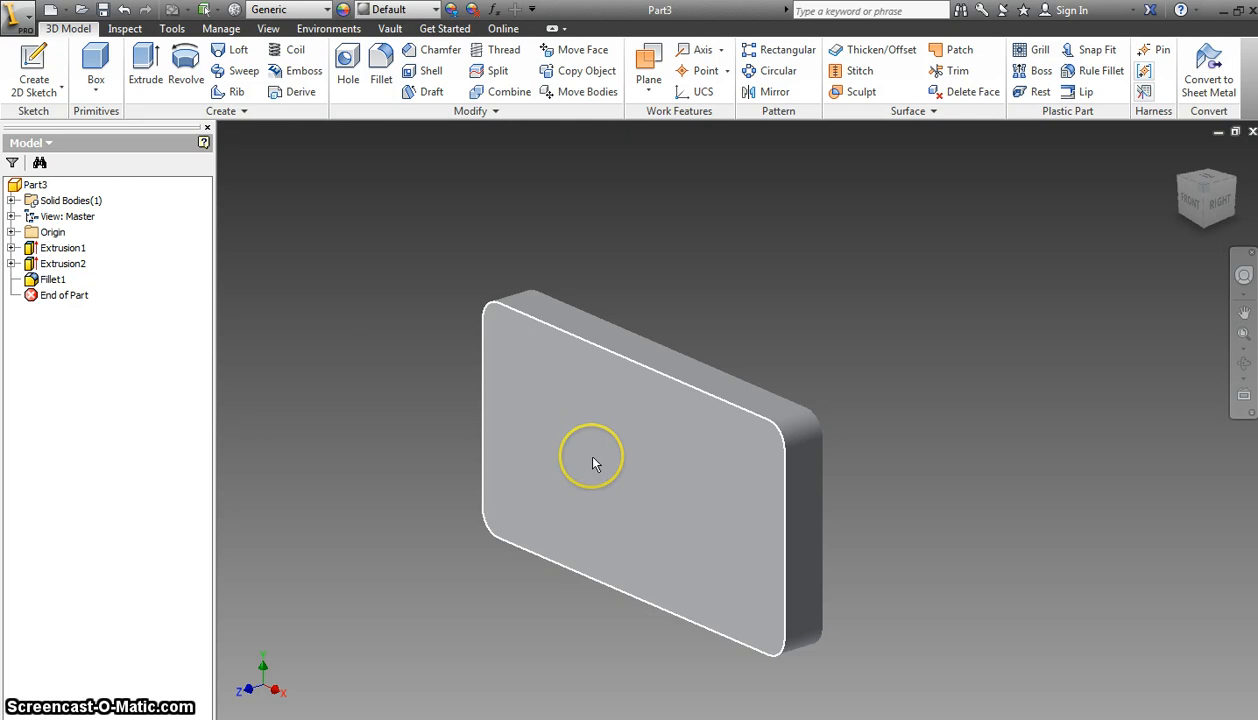
Step: Fillet the full edge loop around the front face with a 4.3 mm radius
left_click(383, 68)
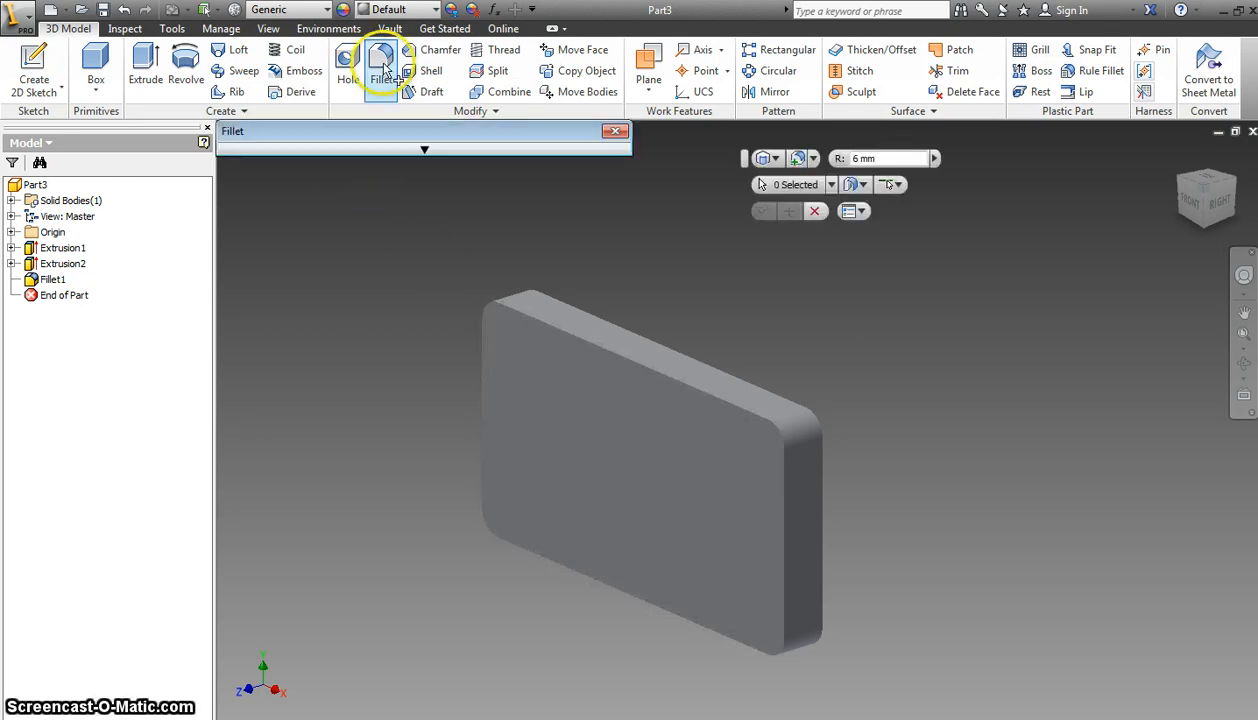
left_click(858, 158)
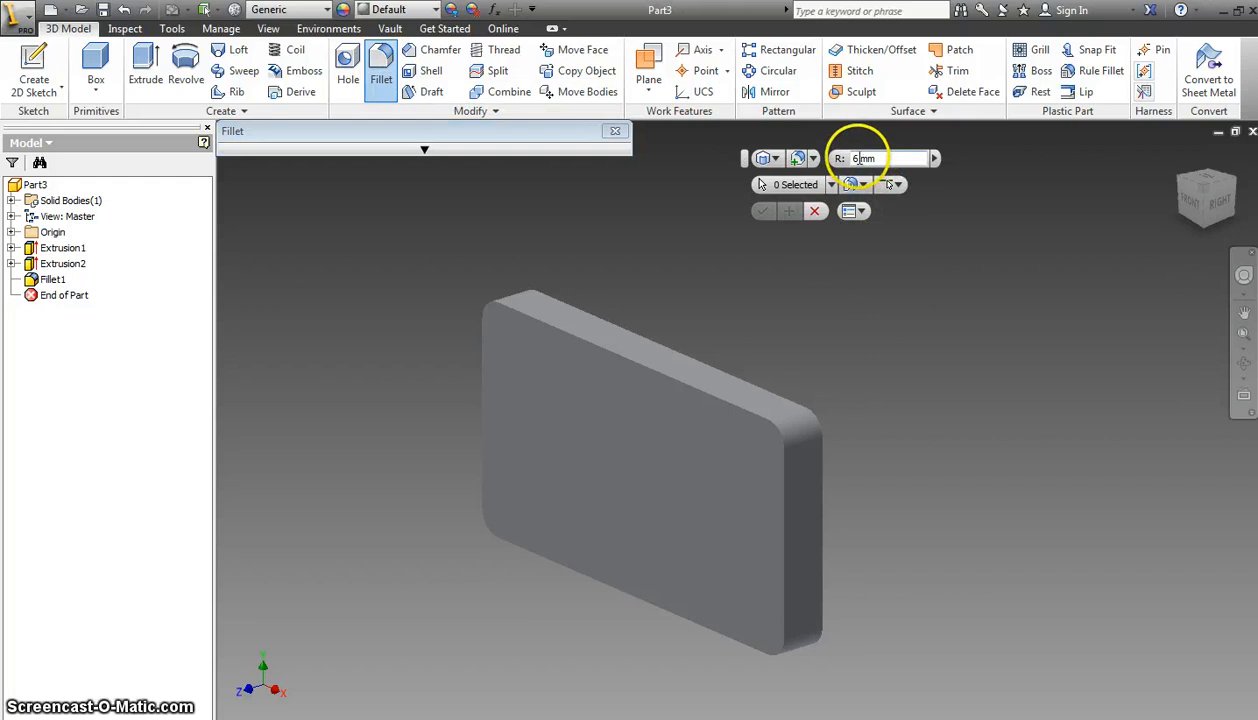
key("BackSpace")
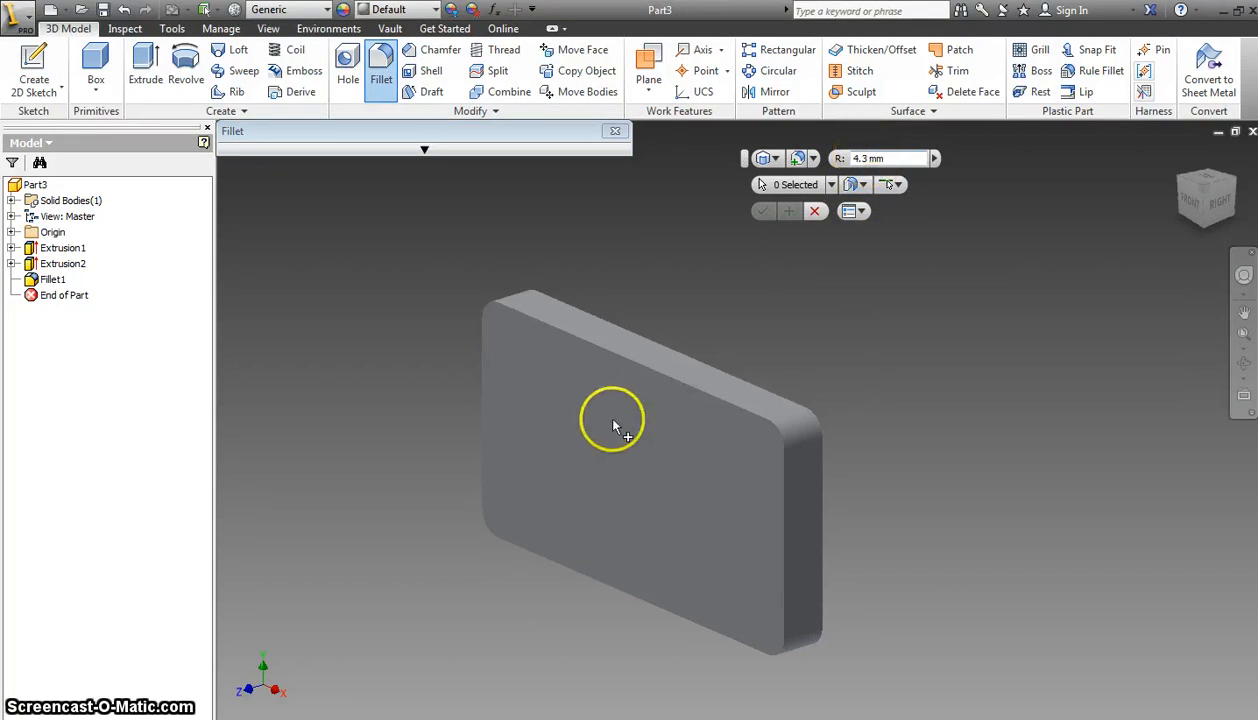
left_click(654, 371)
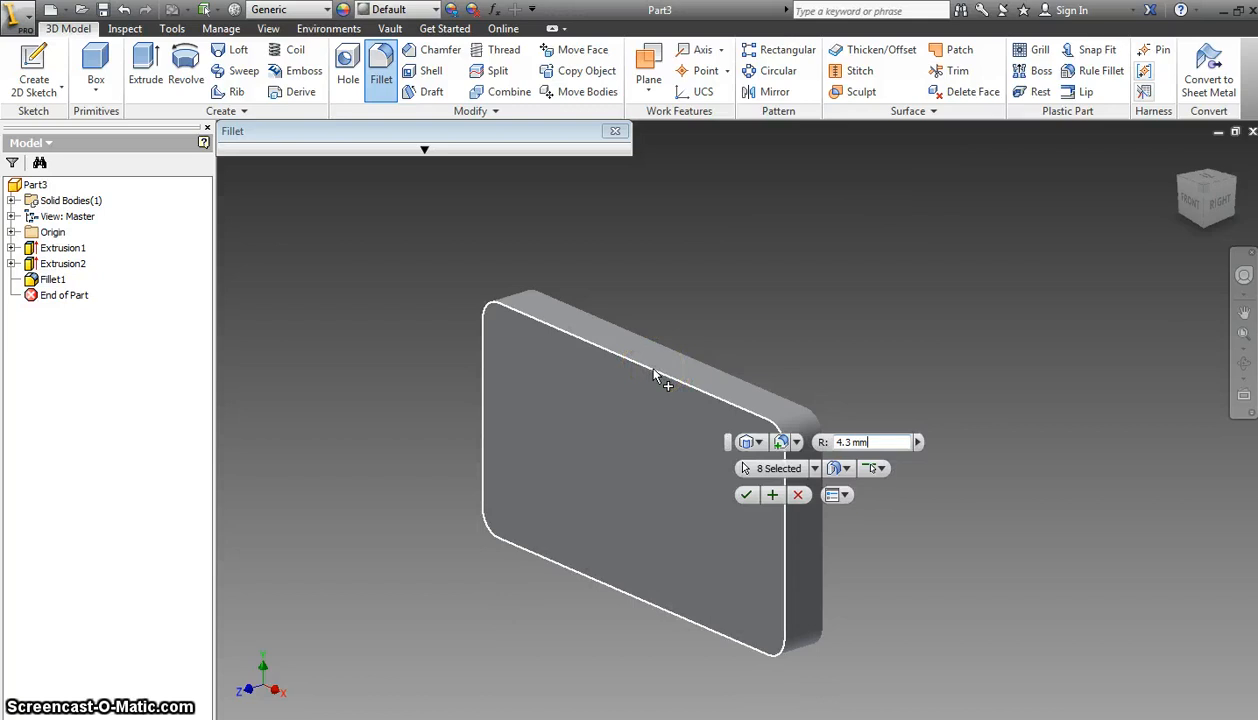
left_click(747, 495)
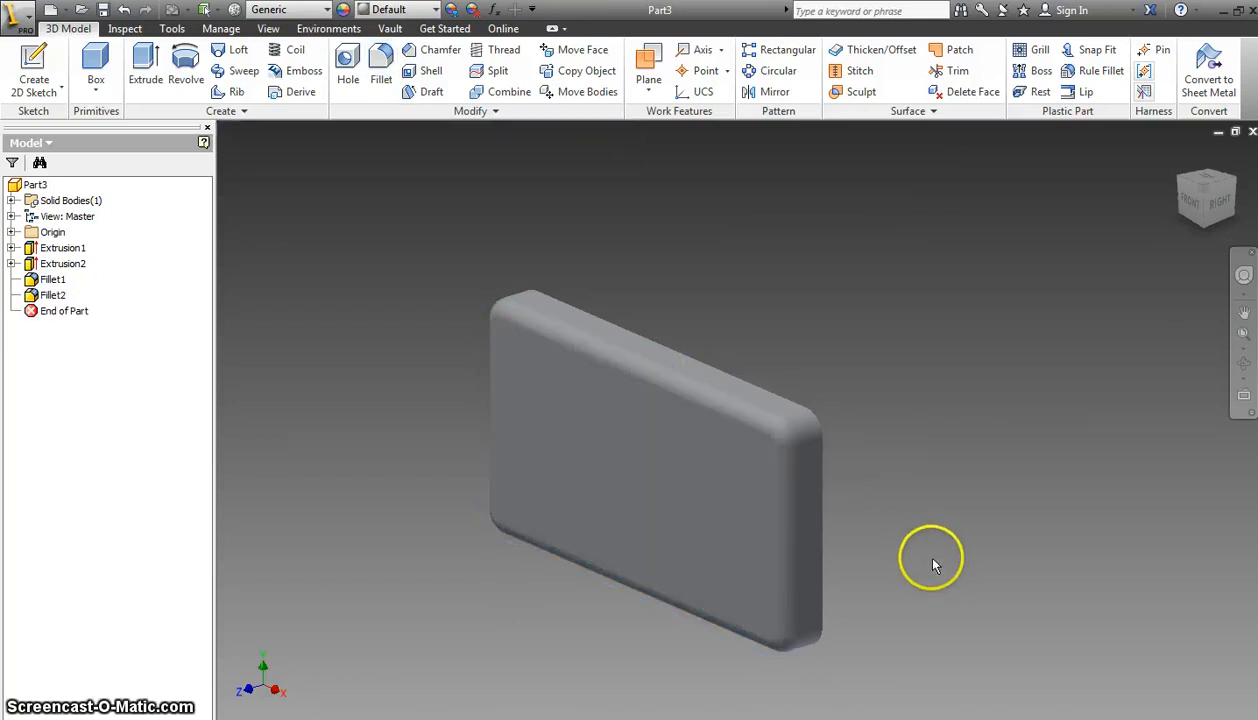
Step: Fillet the full edge loop around the back face with an 8 mm radius
middle_click_drag(968, 568, 948, 567, "shift")
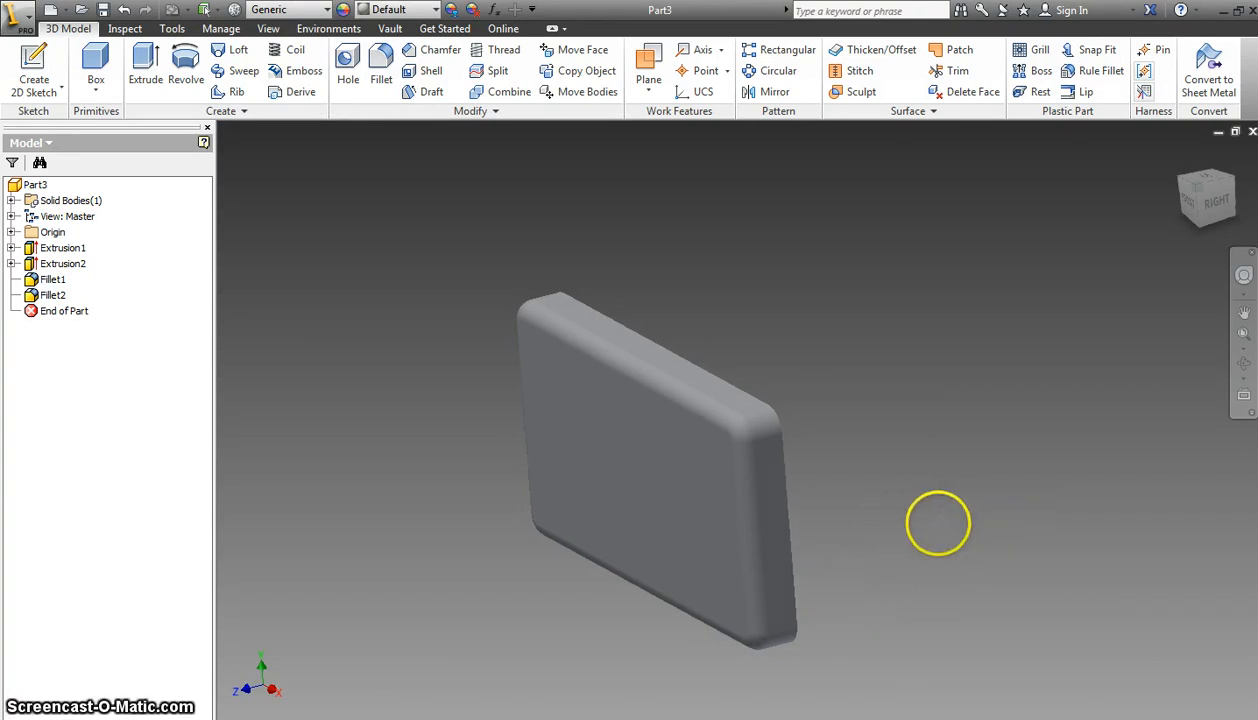
middle_click_drag(938, 523, 924, 517, "shift")
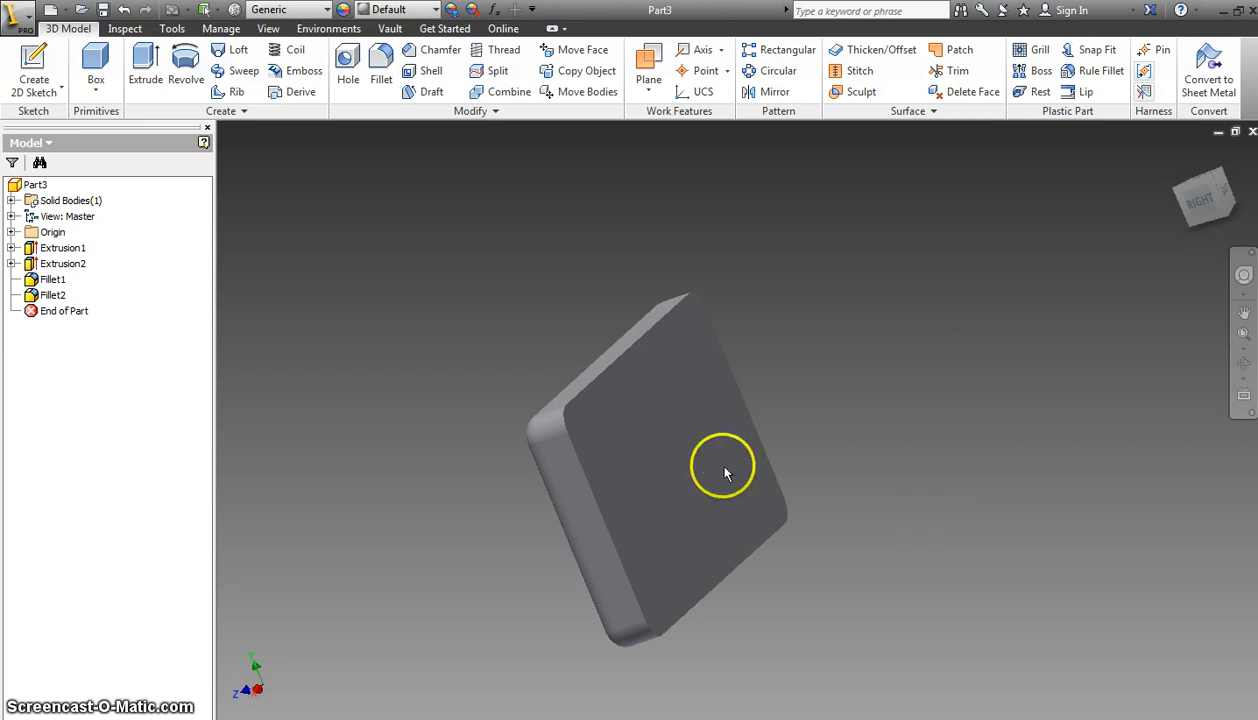
left_click(383, 82)
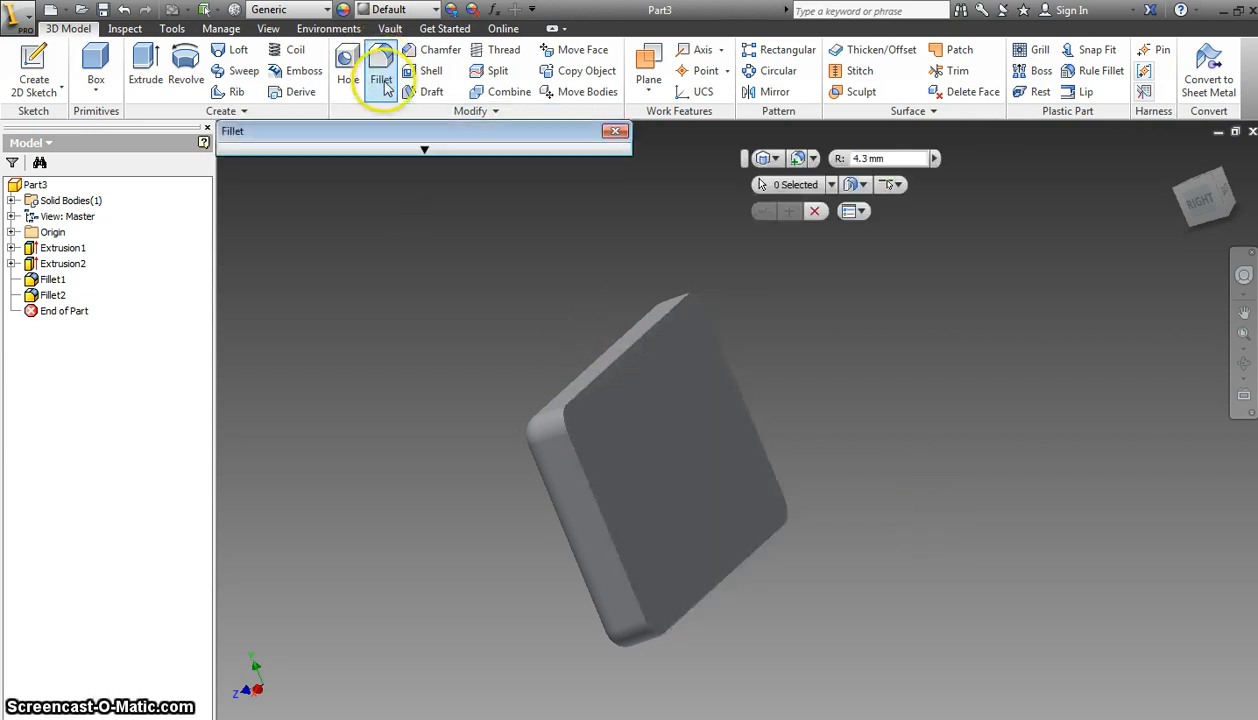
double_click(869, 158)
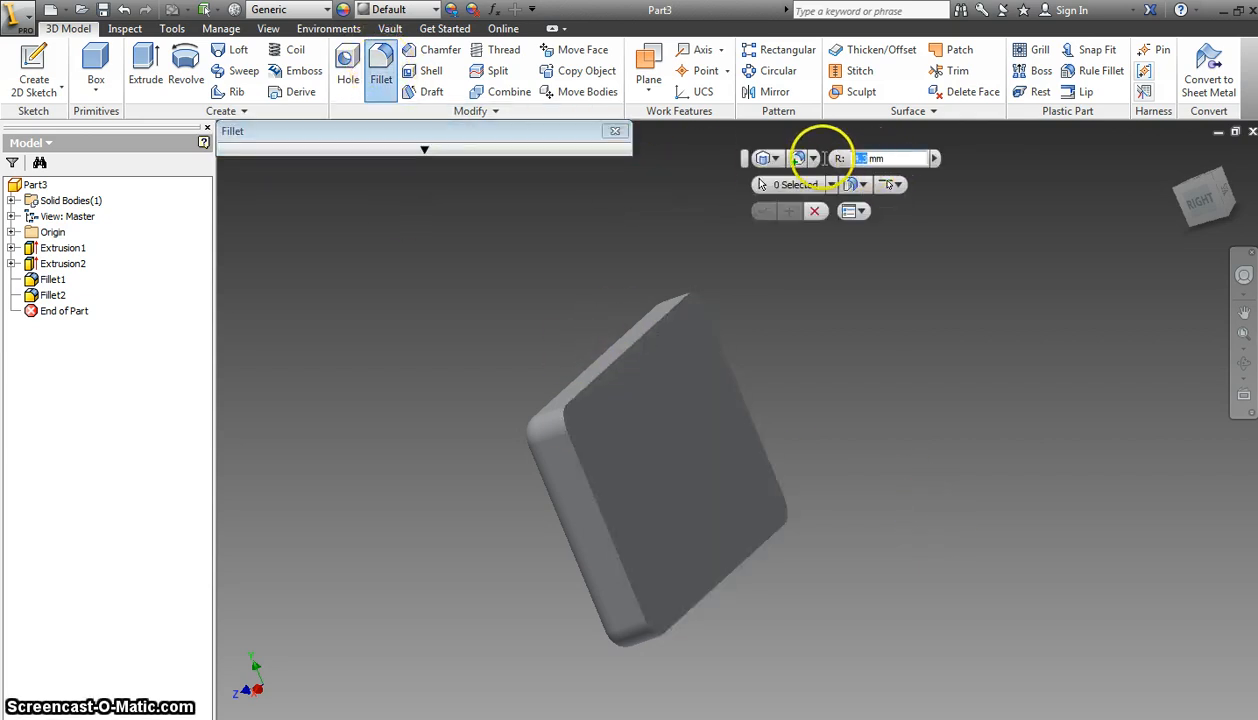
type("8")
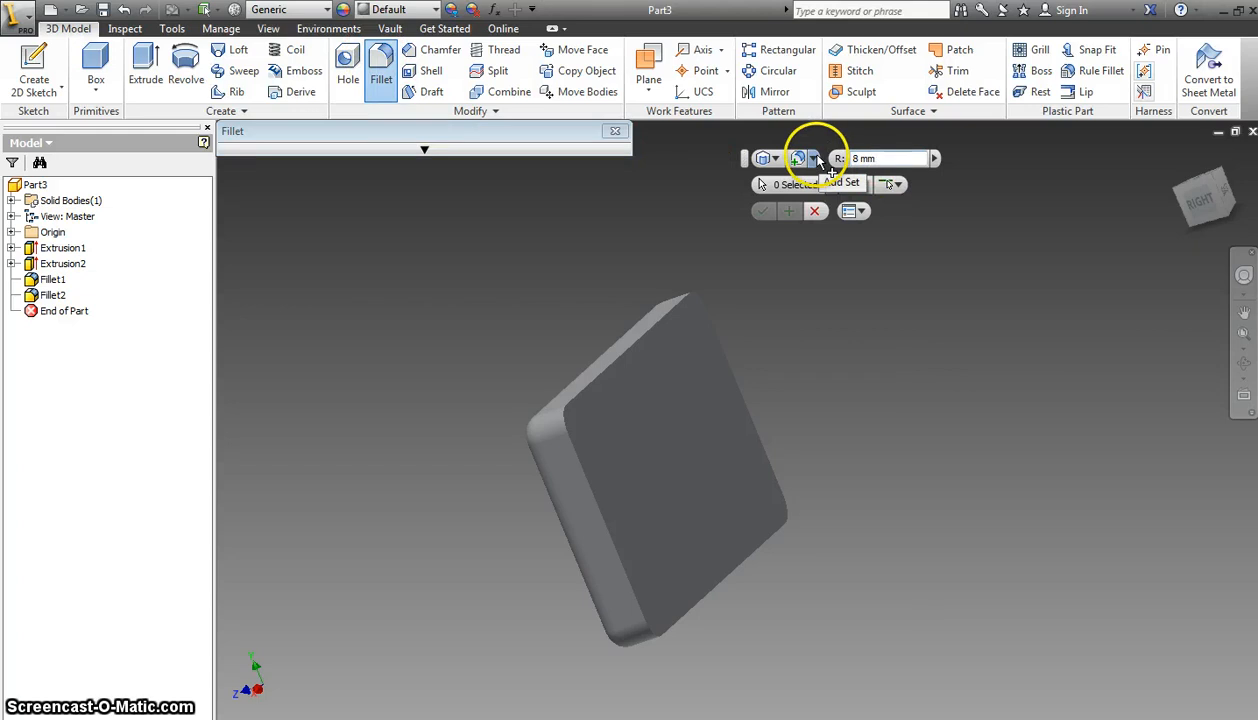
left_click(645, 333)
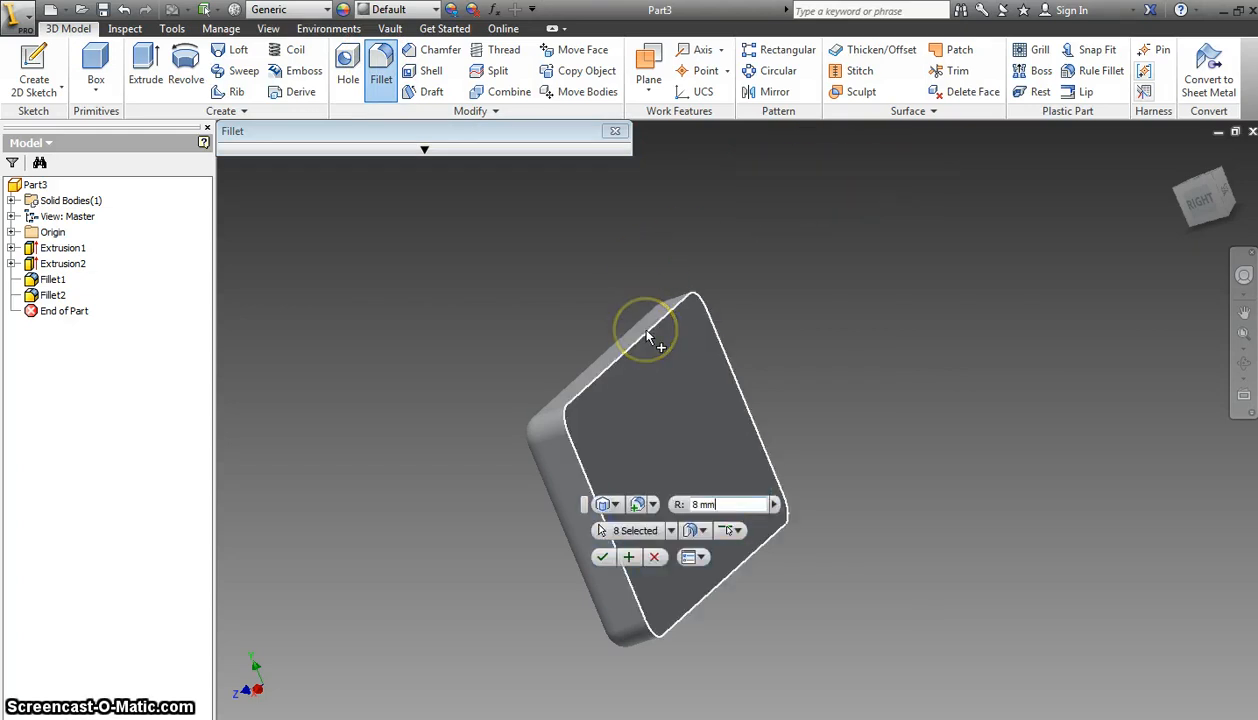
left_click(603, 557)
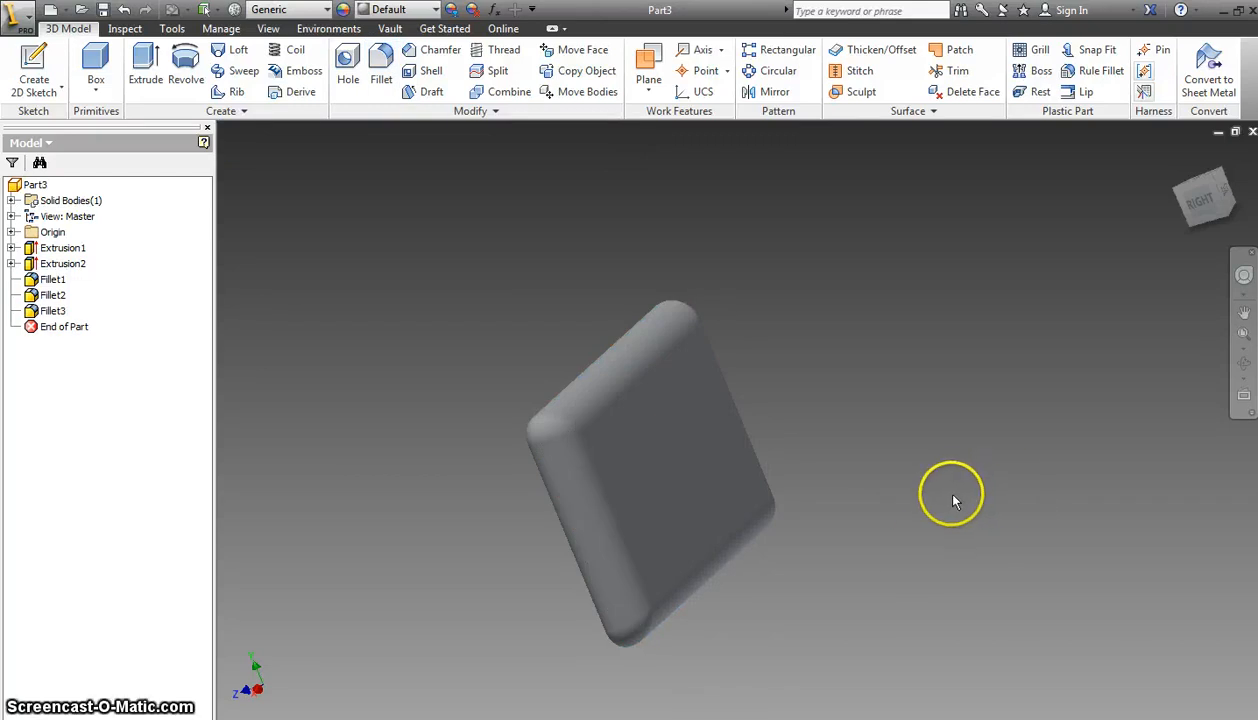
Step: Set the appearance of the flat back face to Chrome - Polished
middle_click_drag(872, 425, 913, 436, "shift")
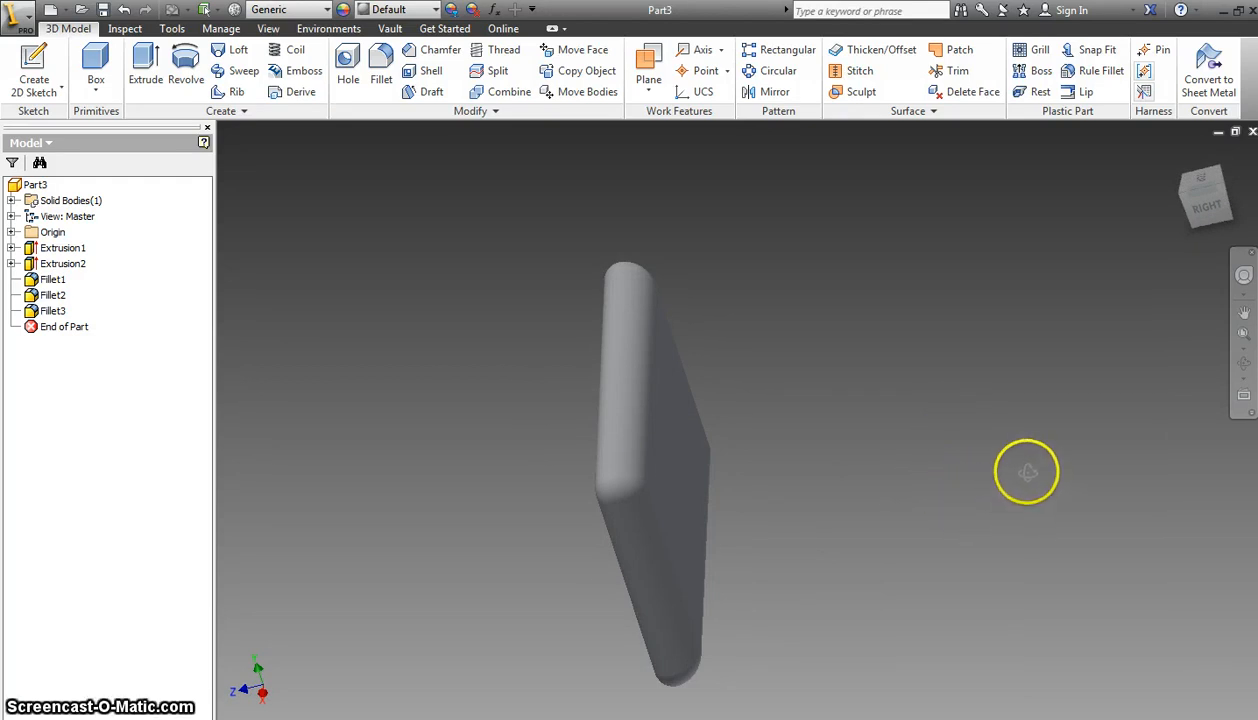
middle_click_drag(984, 428, 517, 483, "shift")
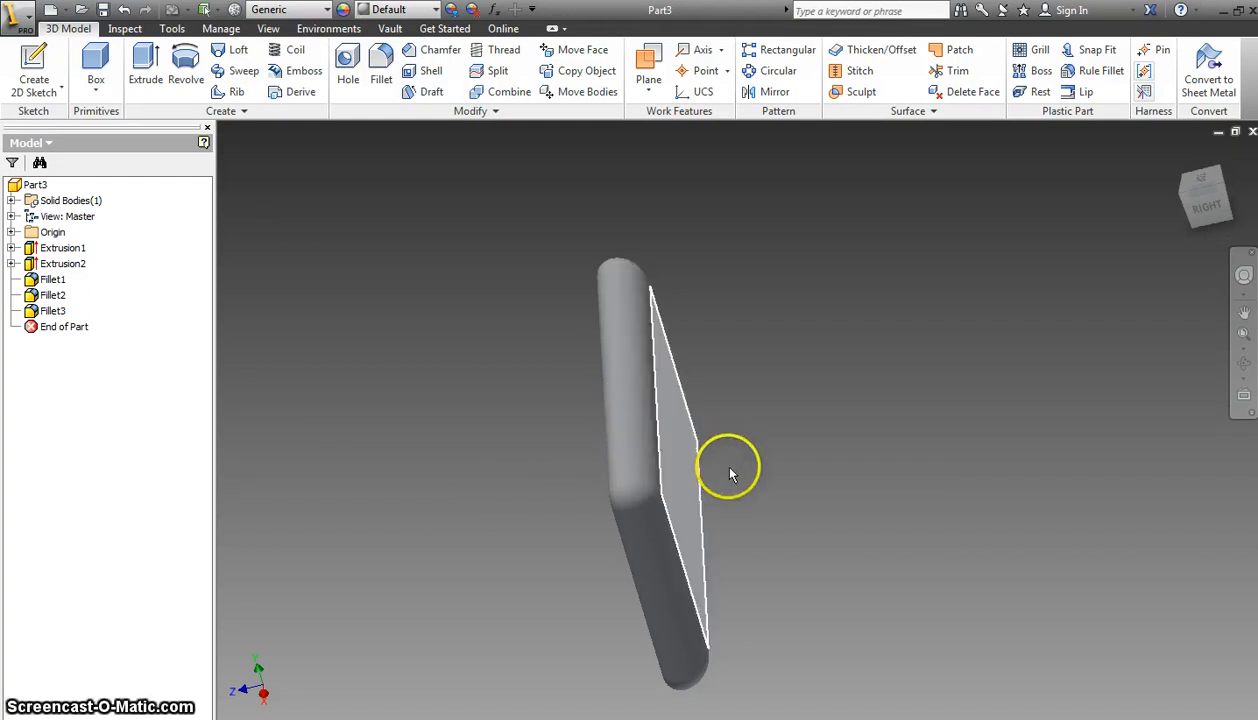
middle_click_drag(730, 474, 783, 528, "shift")
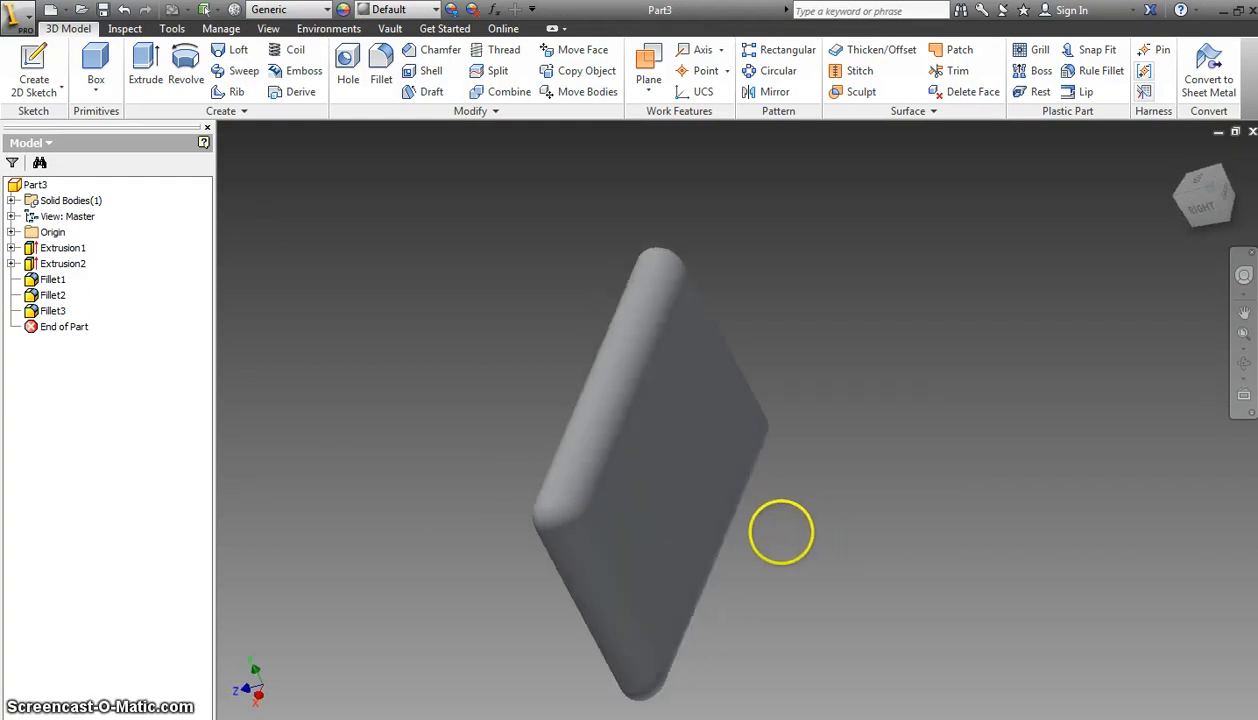
right_click(671, 440)
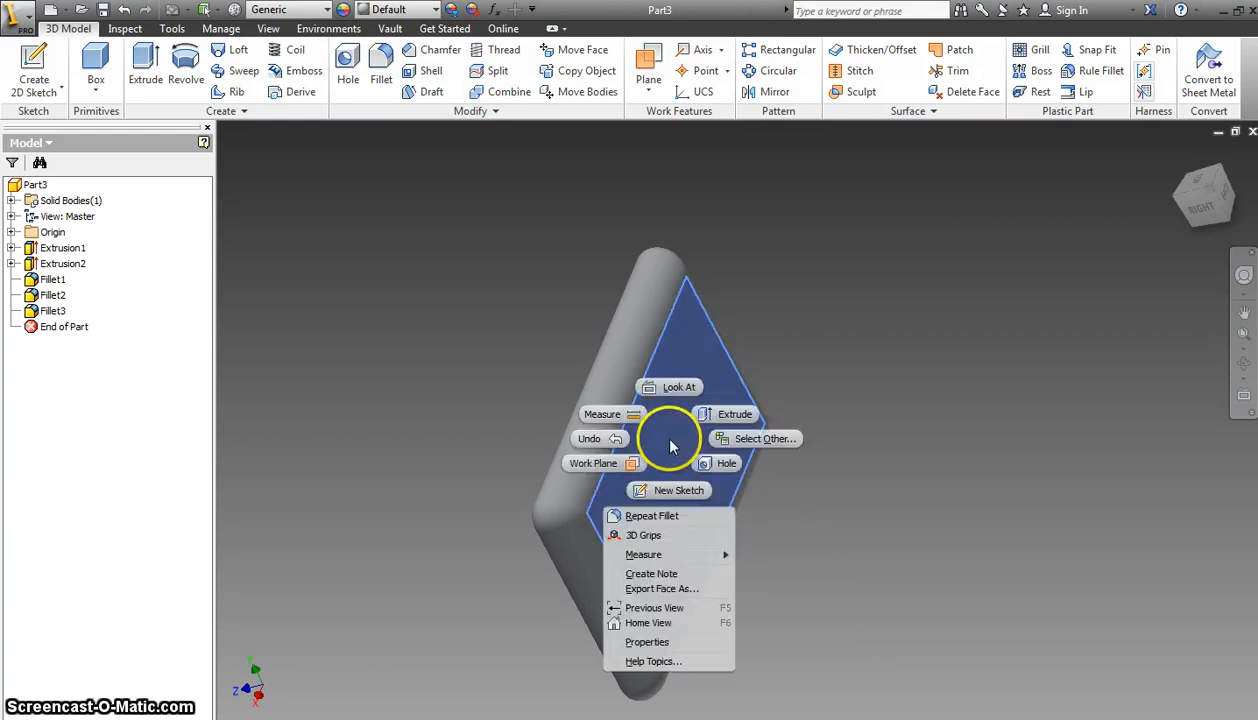
left_click(667, 643)
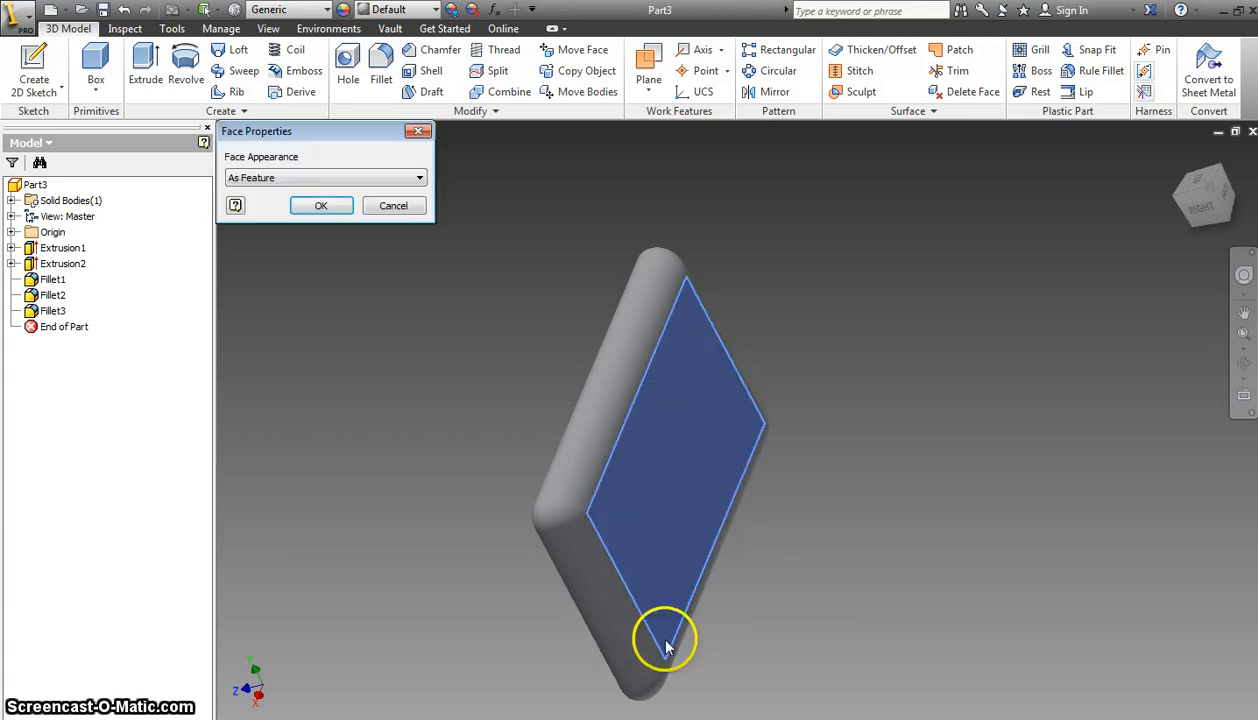
left_click(323, 178)
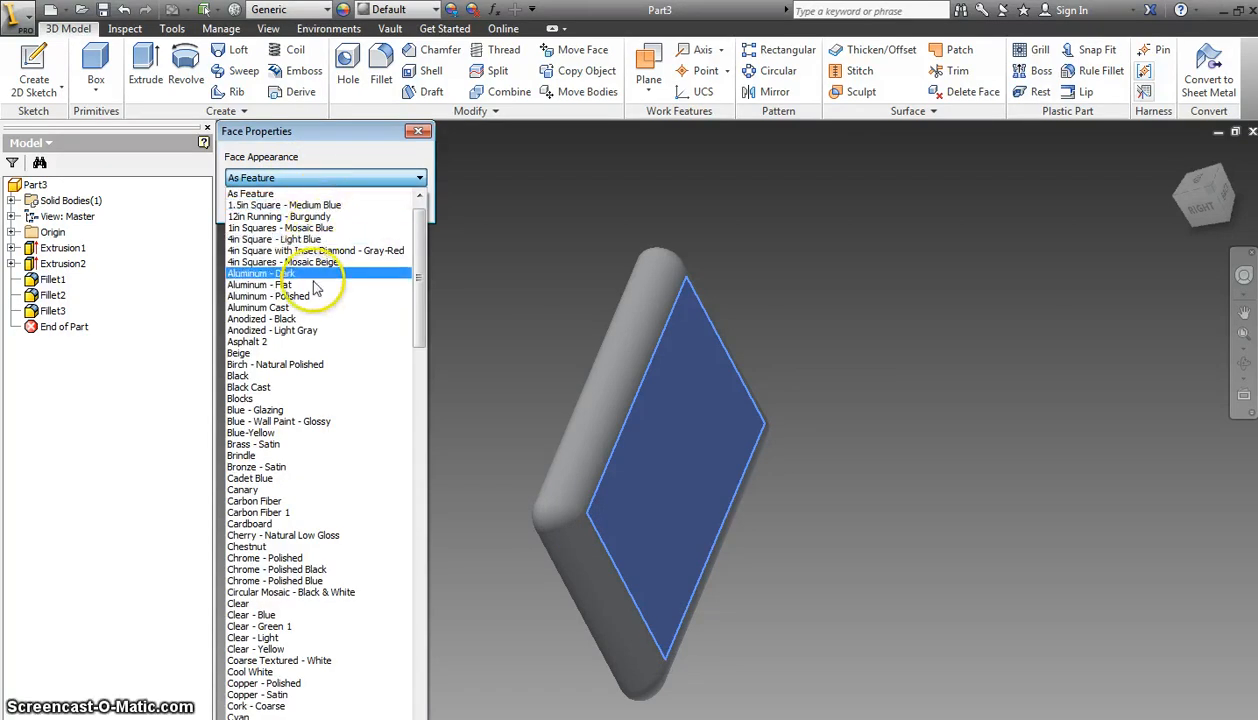
left_click(300, 557)
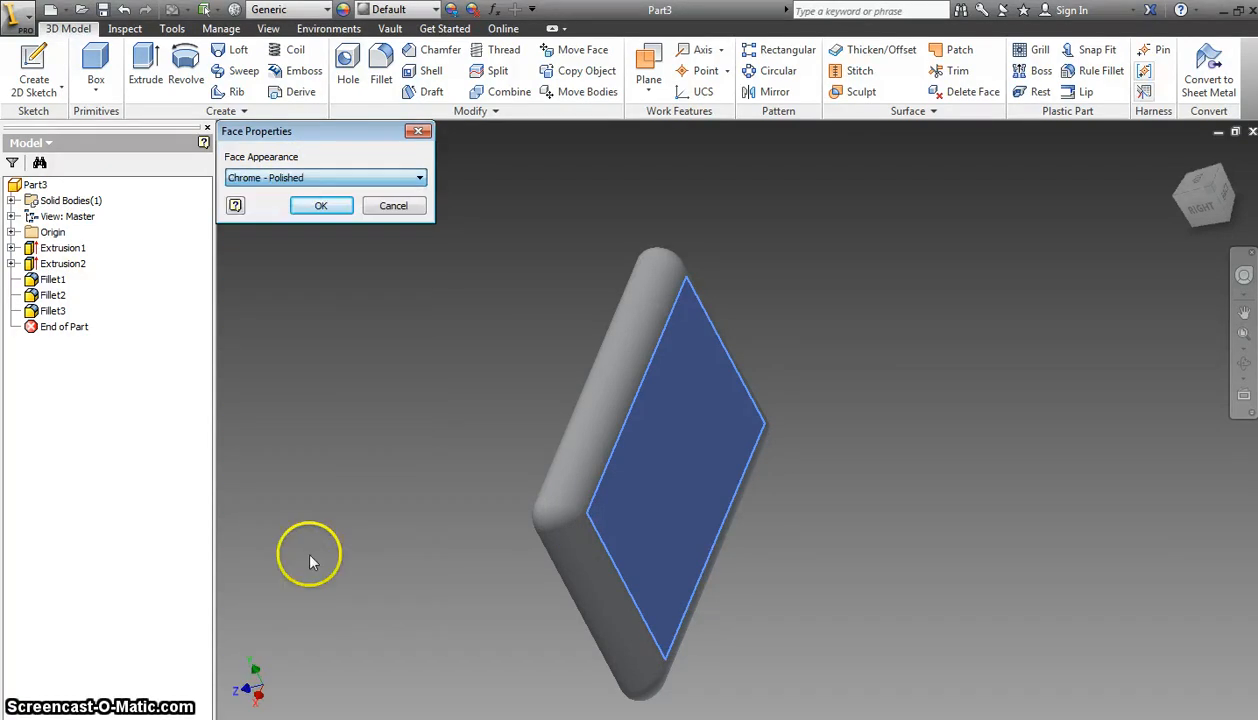
left_click(321, 206)
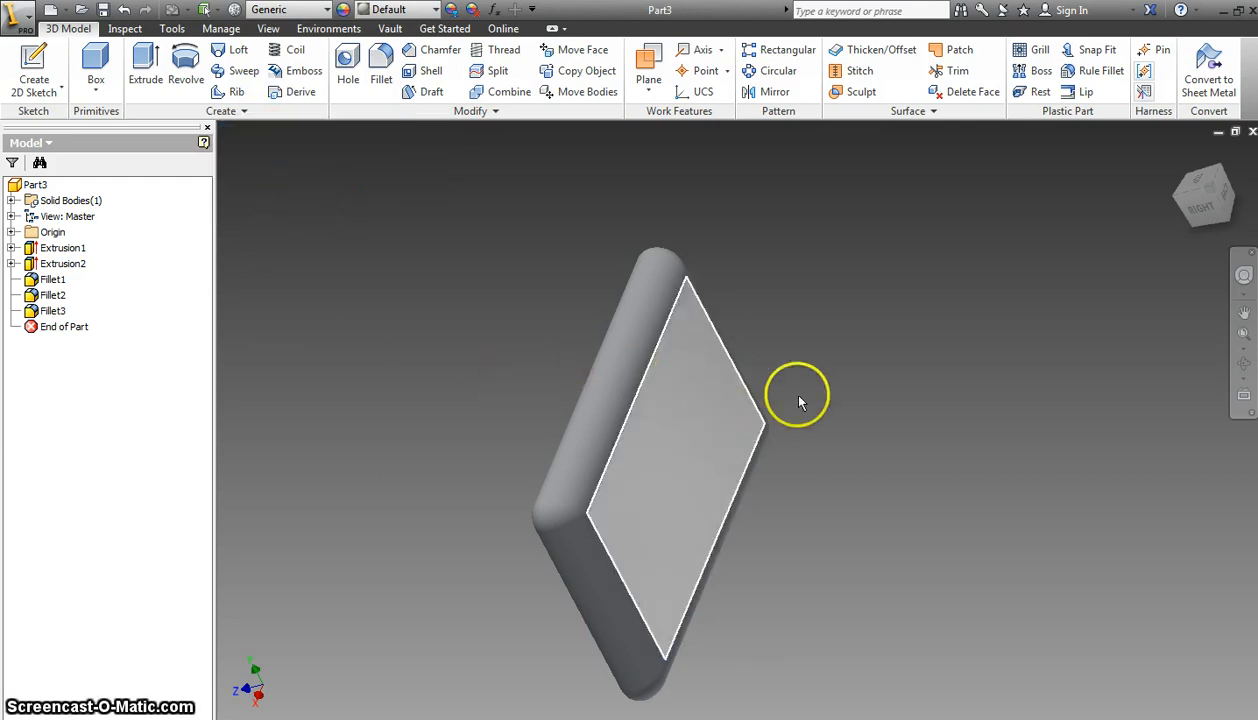
Step: Return the model to its home view and start a new 2D sketch on the flat front face
middle_click_drag(867, 439, 793, 423, "shift")
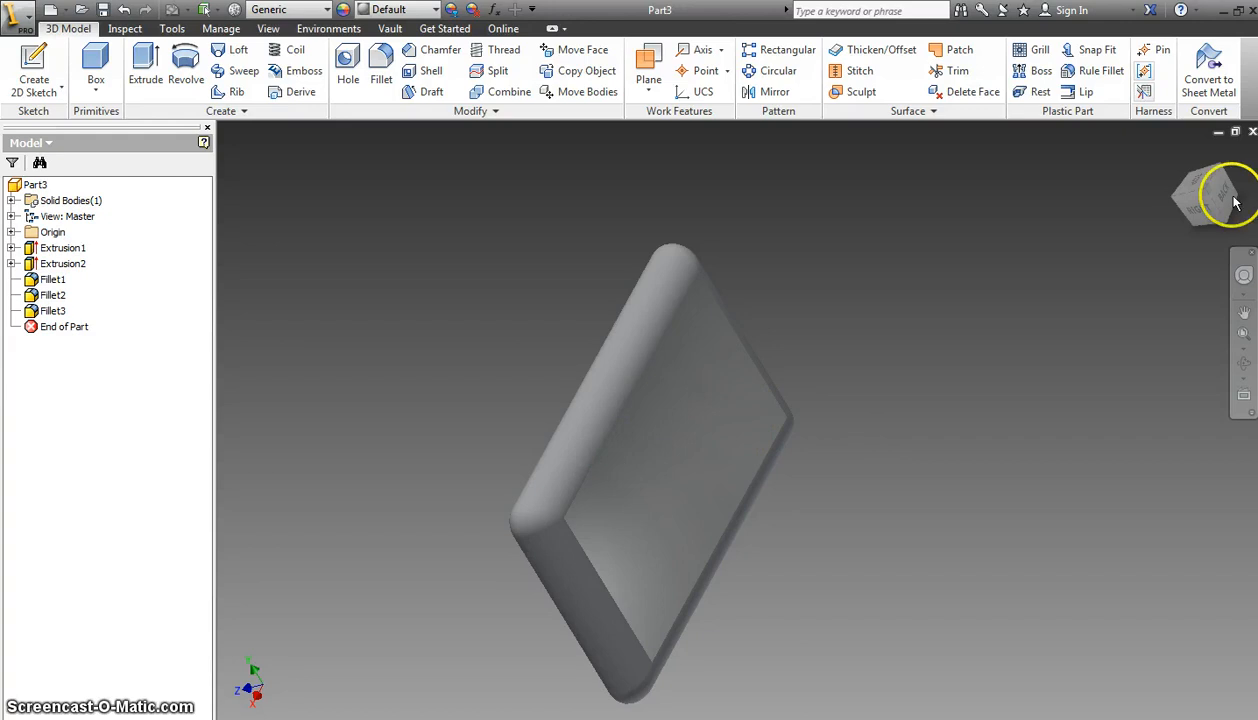
left_click(1206, 192)
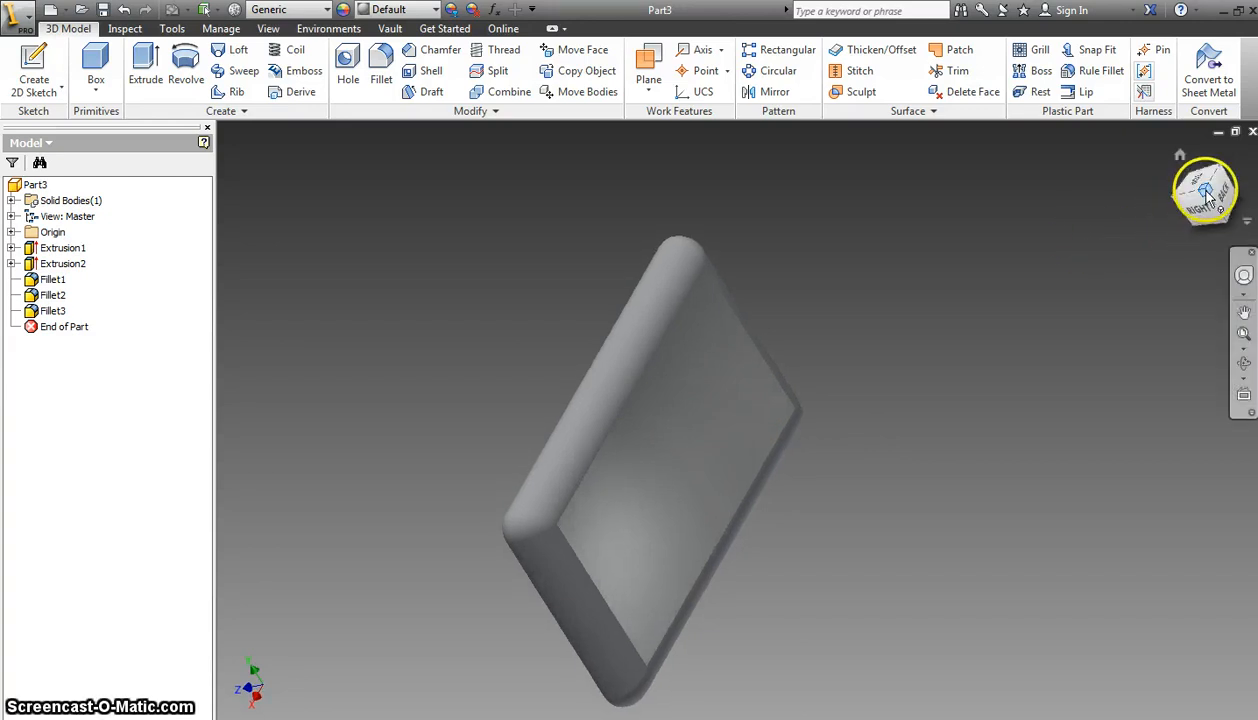
left_click(1180, 192)
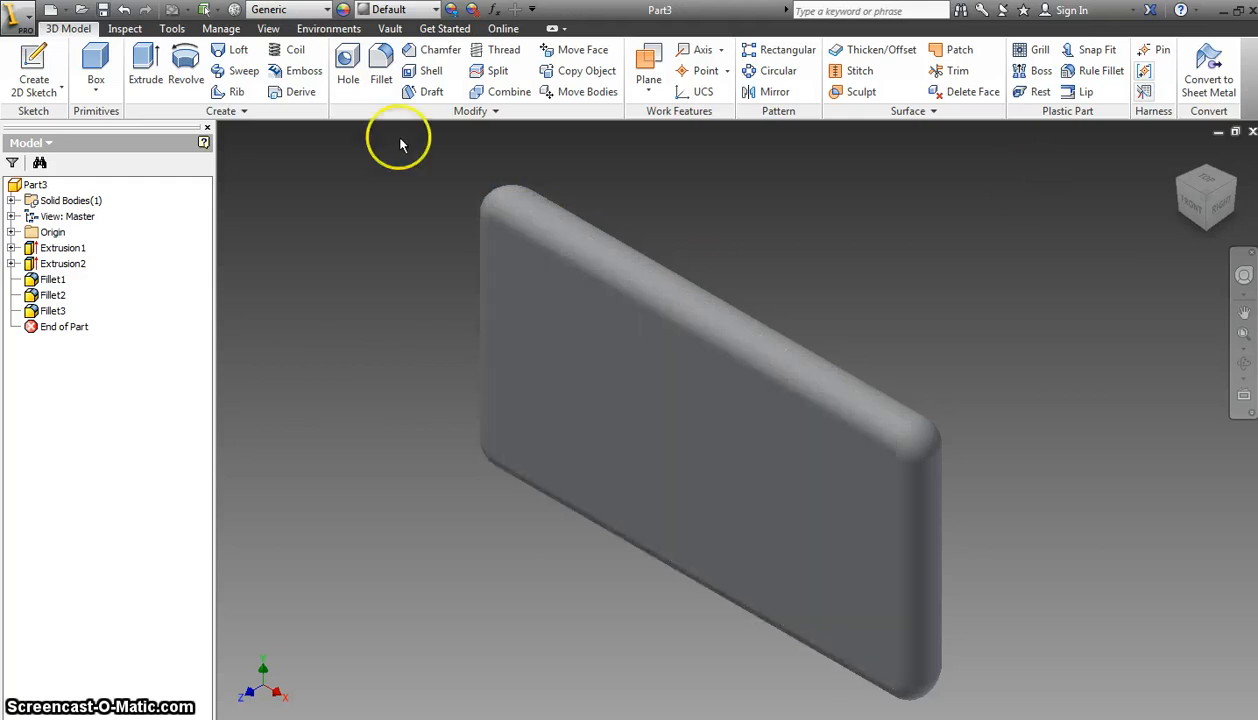
left_click(46, 70)
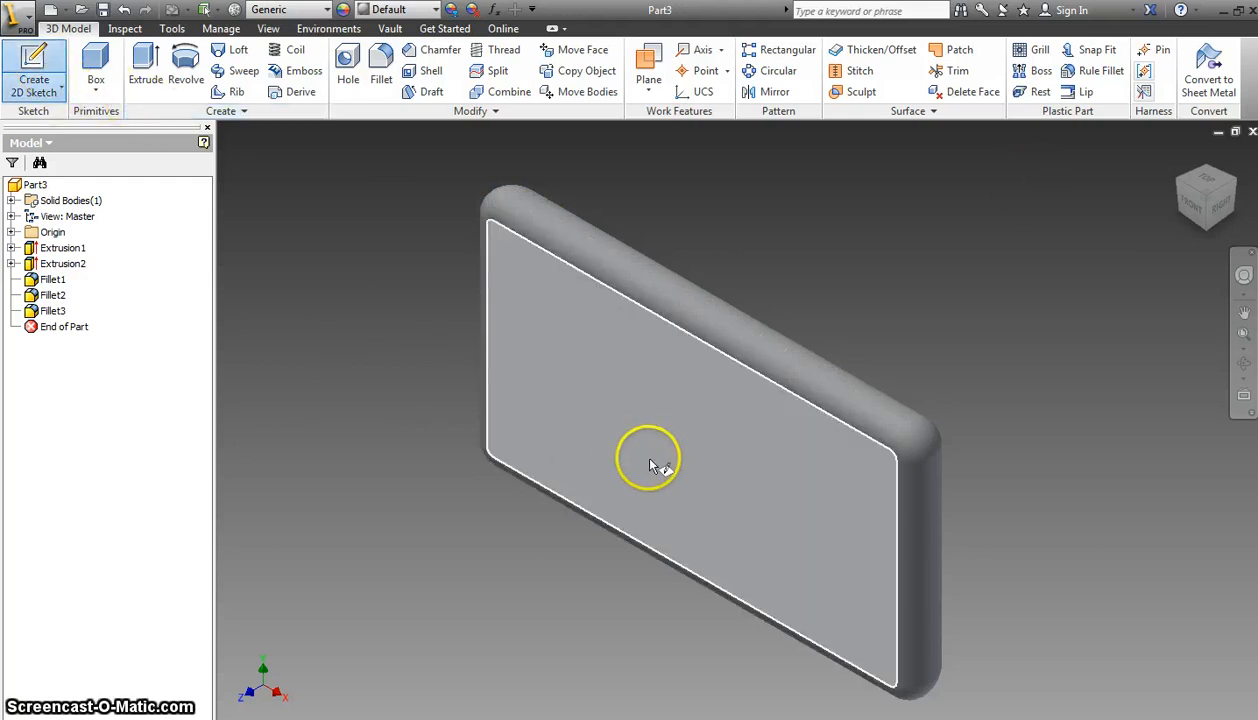
left_click(652, 452)
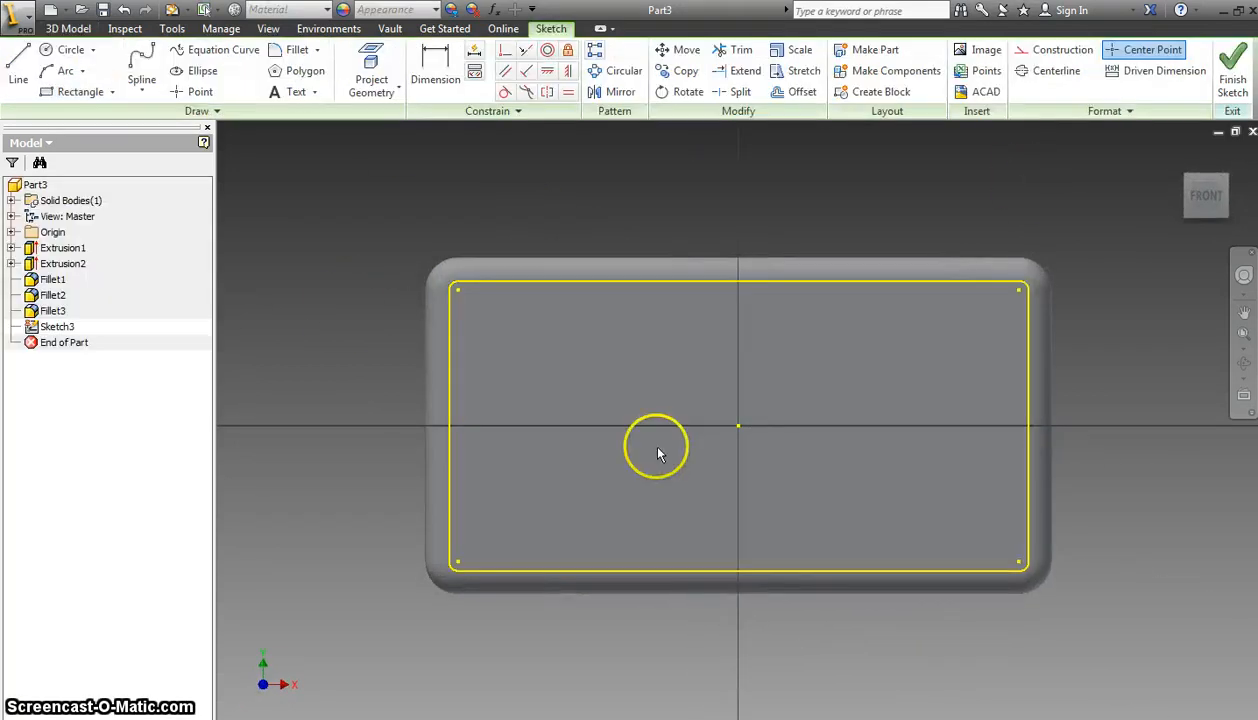
left_click(605, 391)
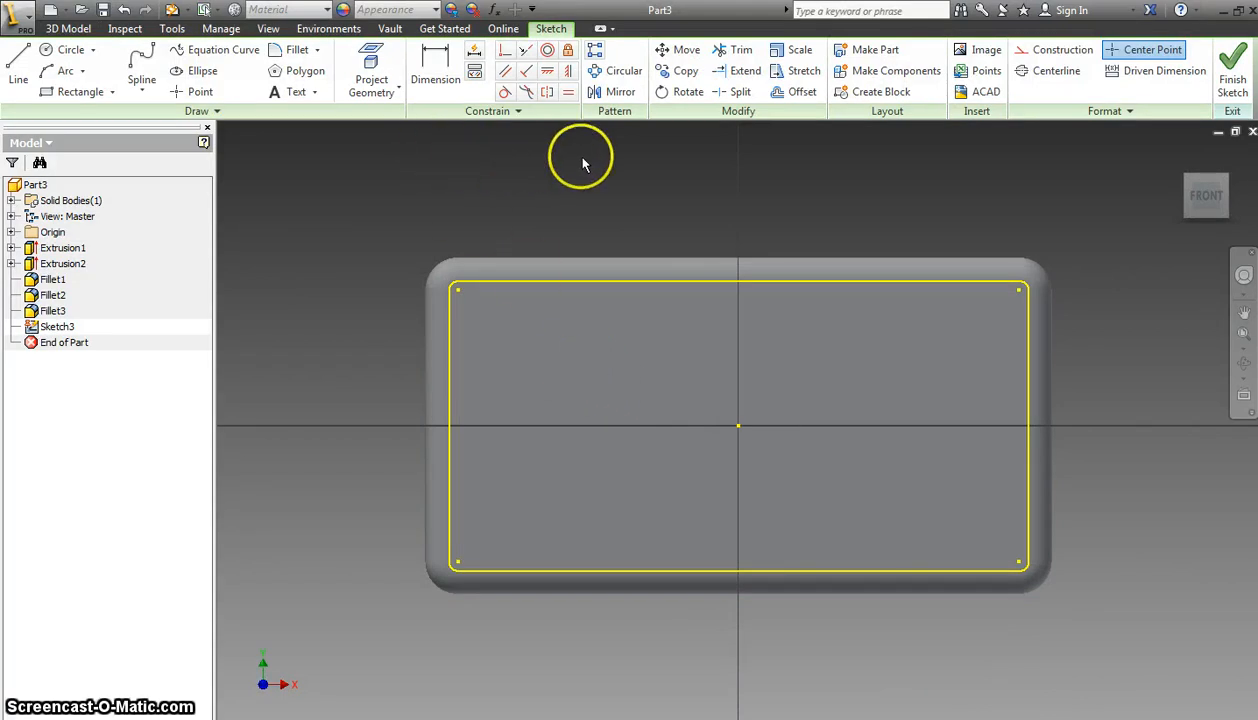
Step: Offset the projected outline of the front face inward by about 0.77 mm
left_click(796, 91)
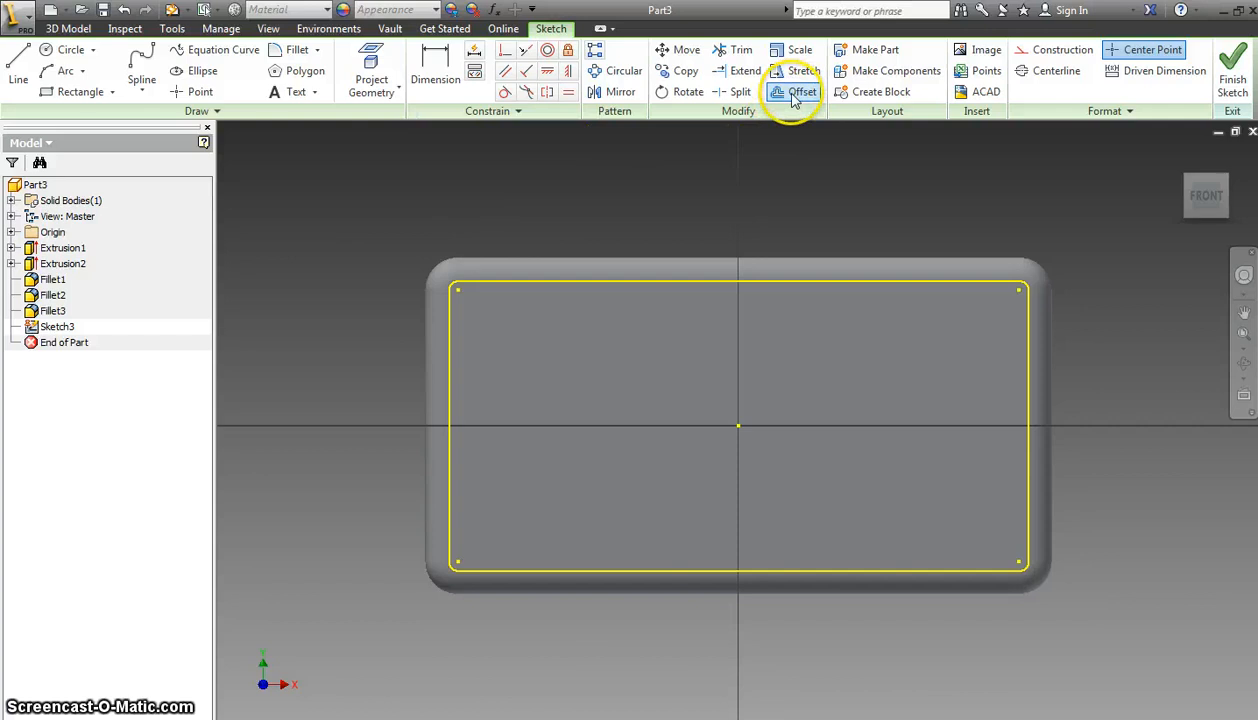
left_click(701, 288)
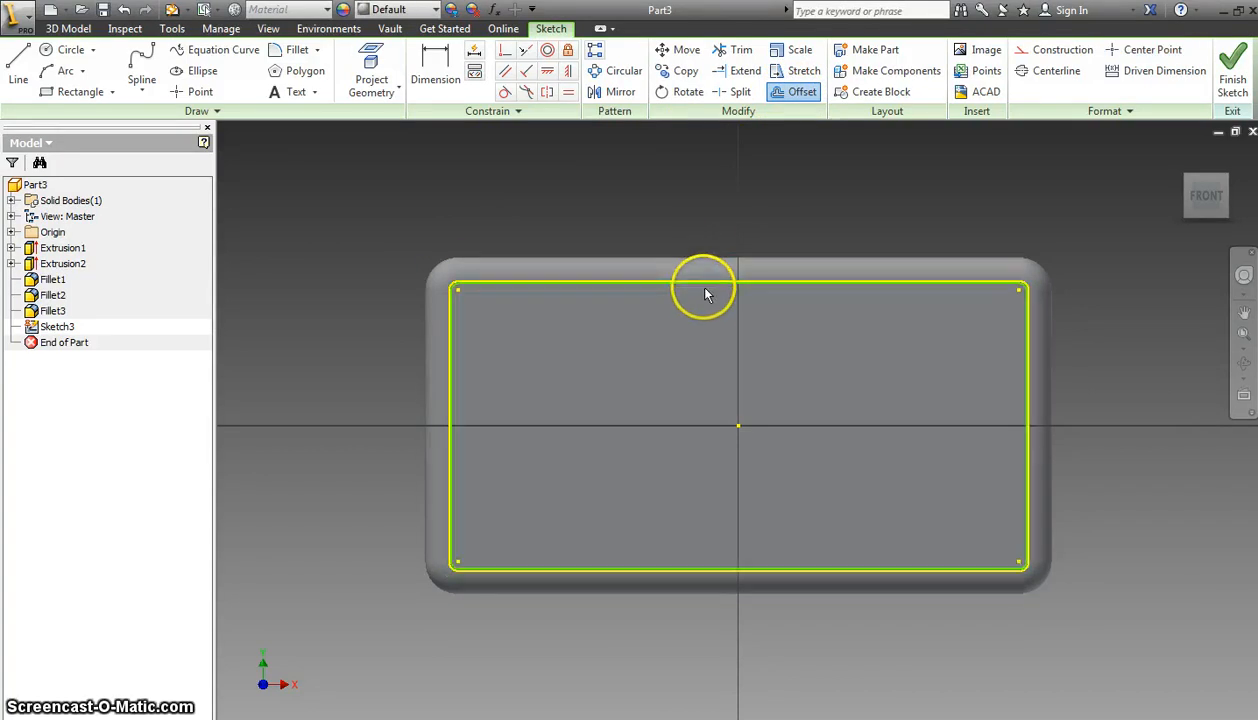
scroll(704, 291, "down", 3)
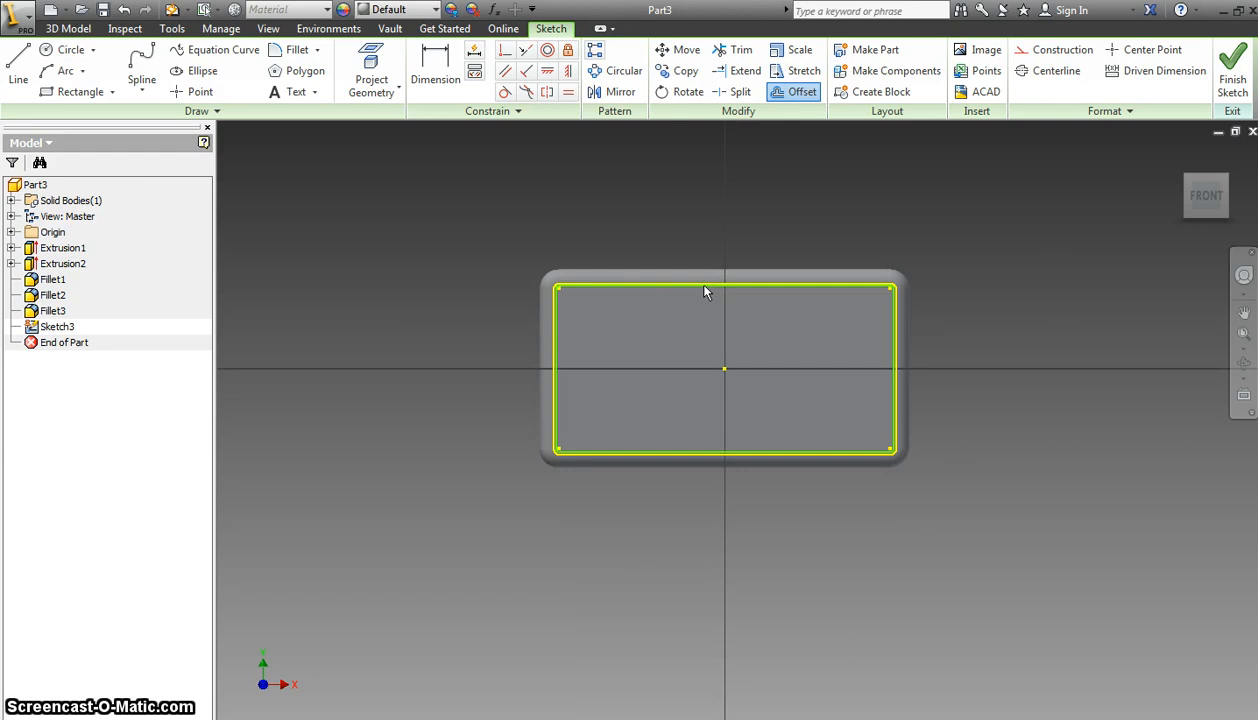
scroll(704, 291, "up", 5)
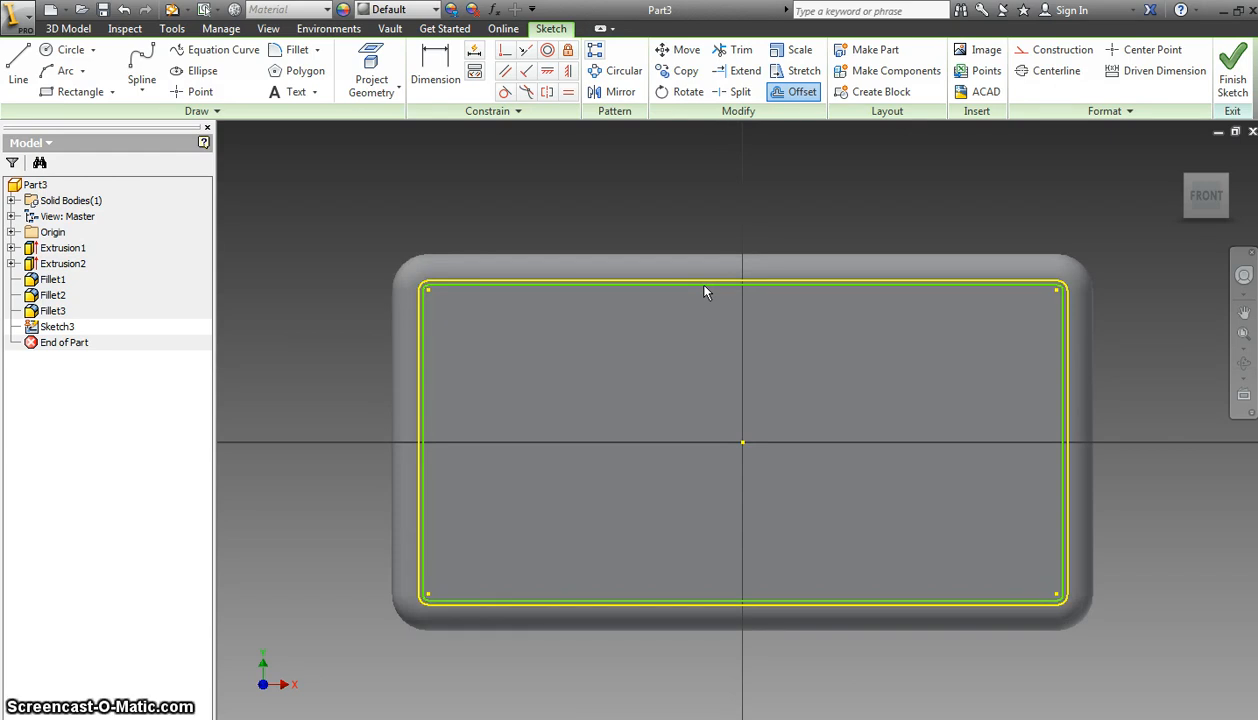
left_click(702, 311)
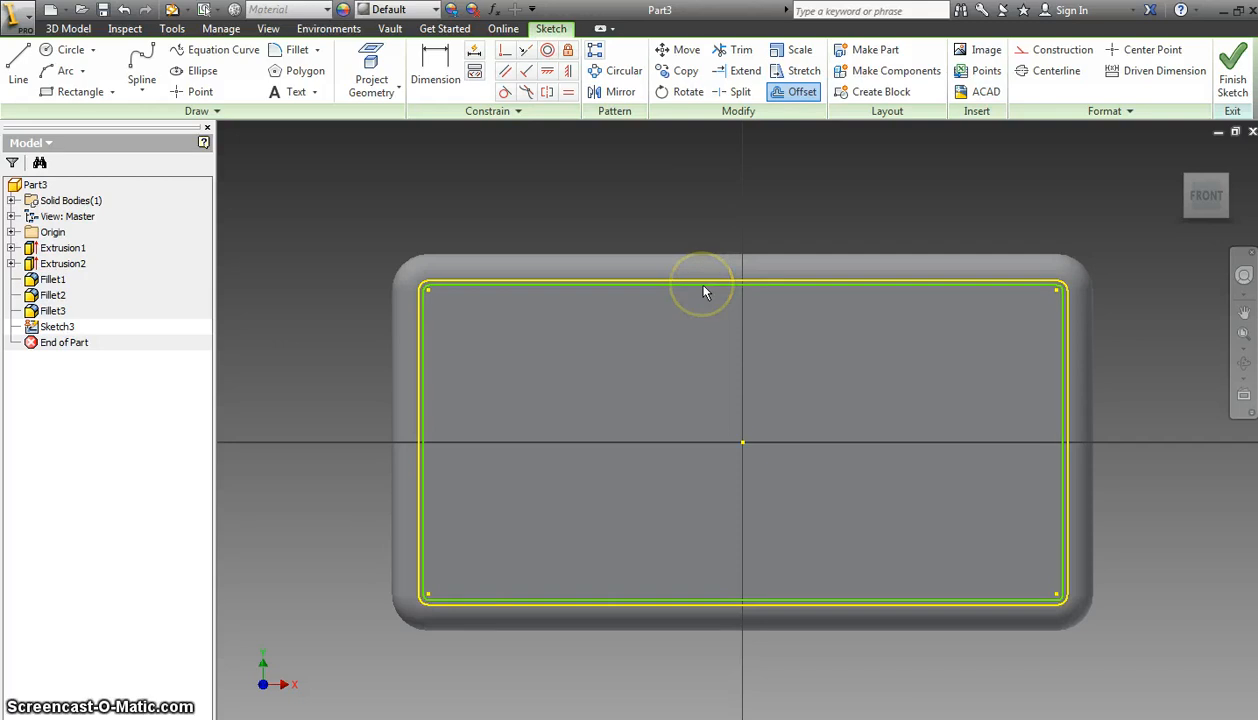
left_click(716, 305)
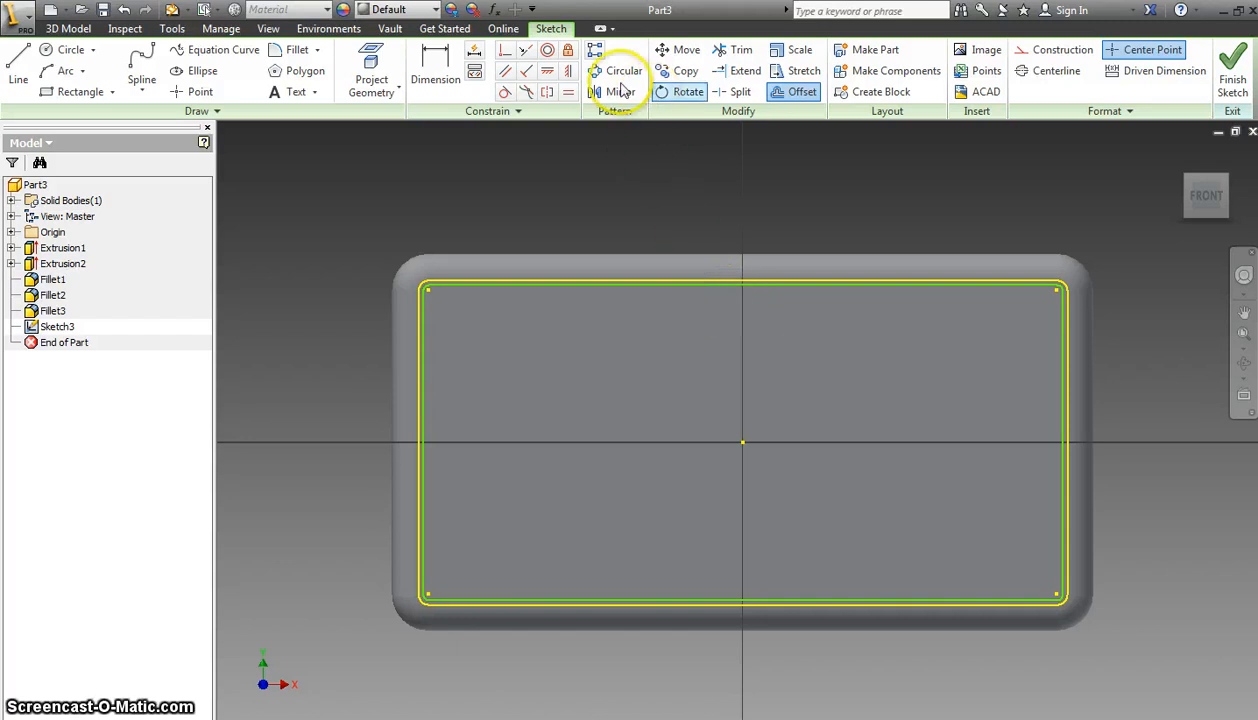
Step: Dimension the gap between the face outline and its inner offset at the upper edge as 1.065 mm
key("d")
scroll(690, 269, "down", 1)
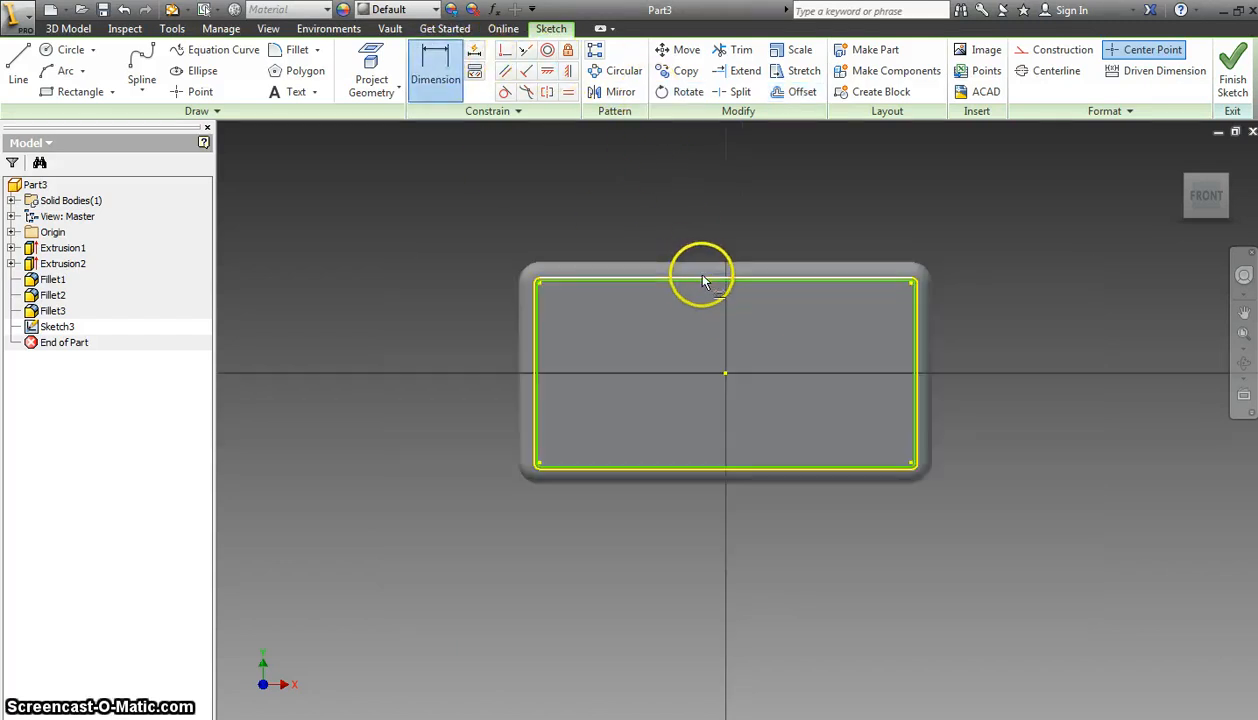
scroll(700, 272, "up", 5)
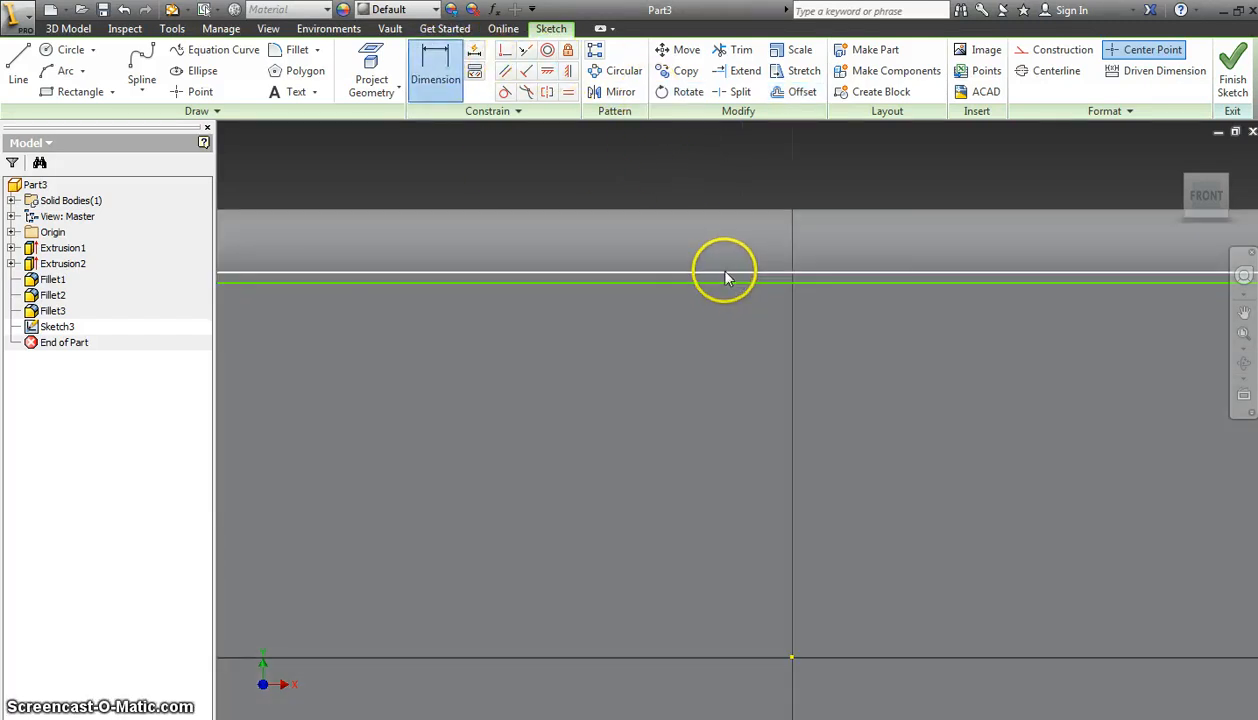
left_click(727, 276)
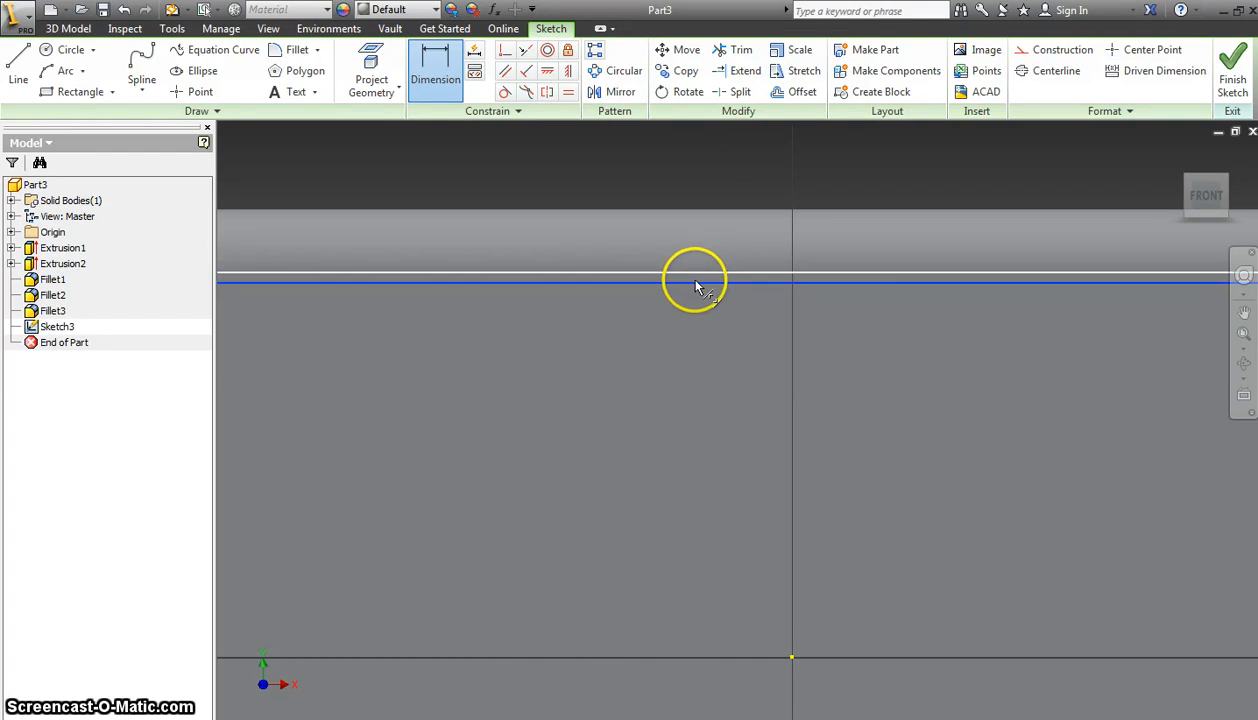
scroll(700, 280, "down", 5)
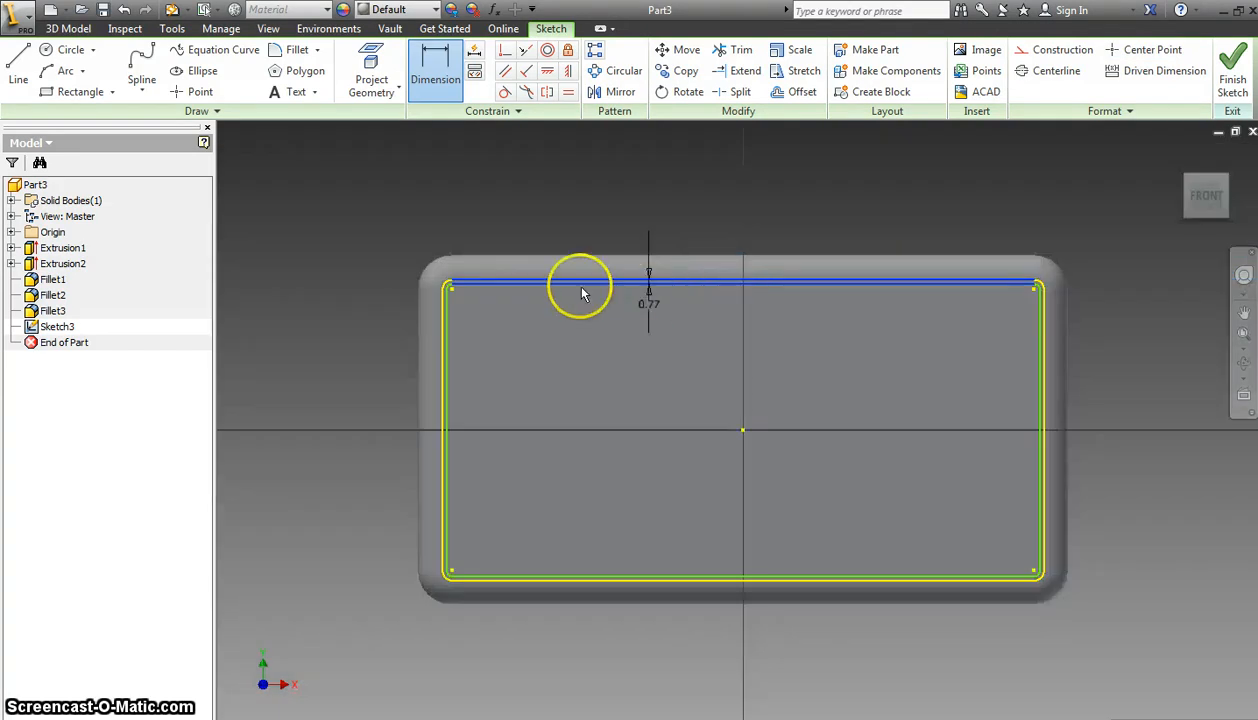
left_click(388, 278)
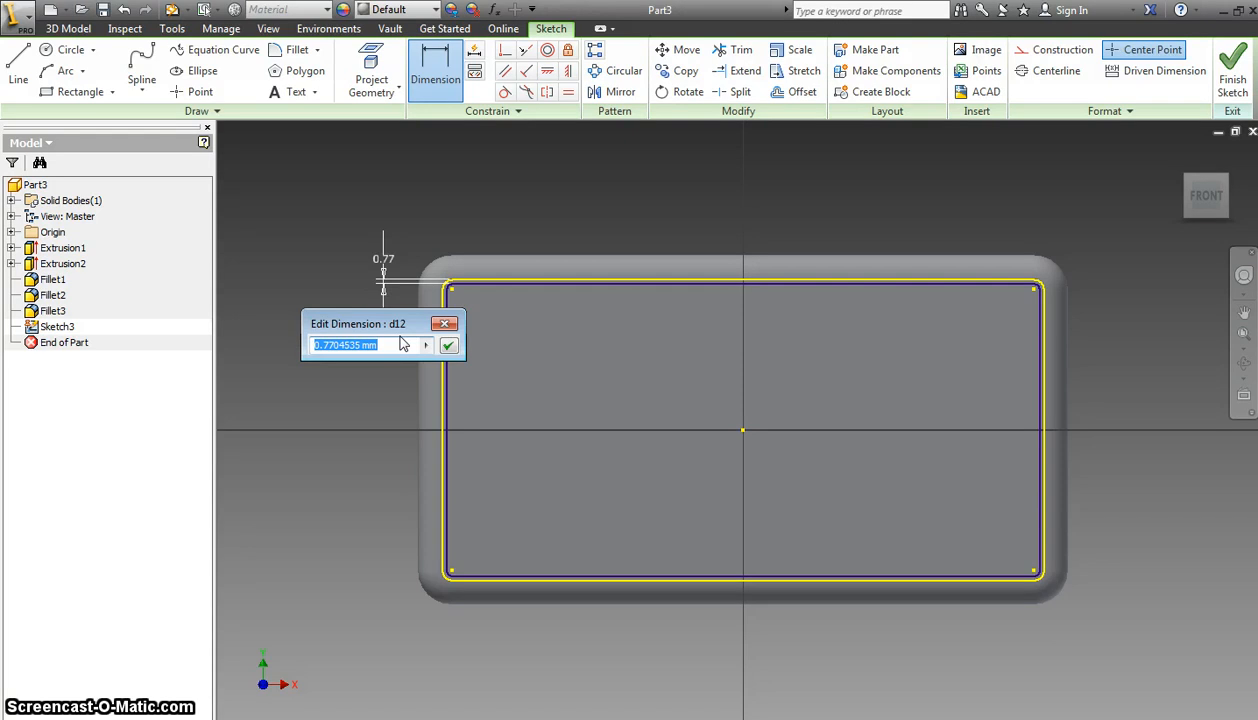
type("1.065")
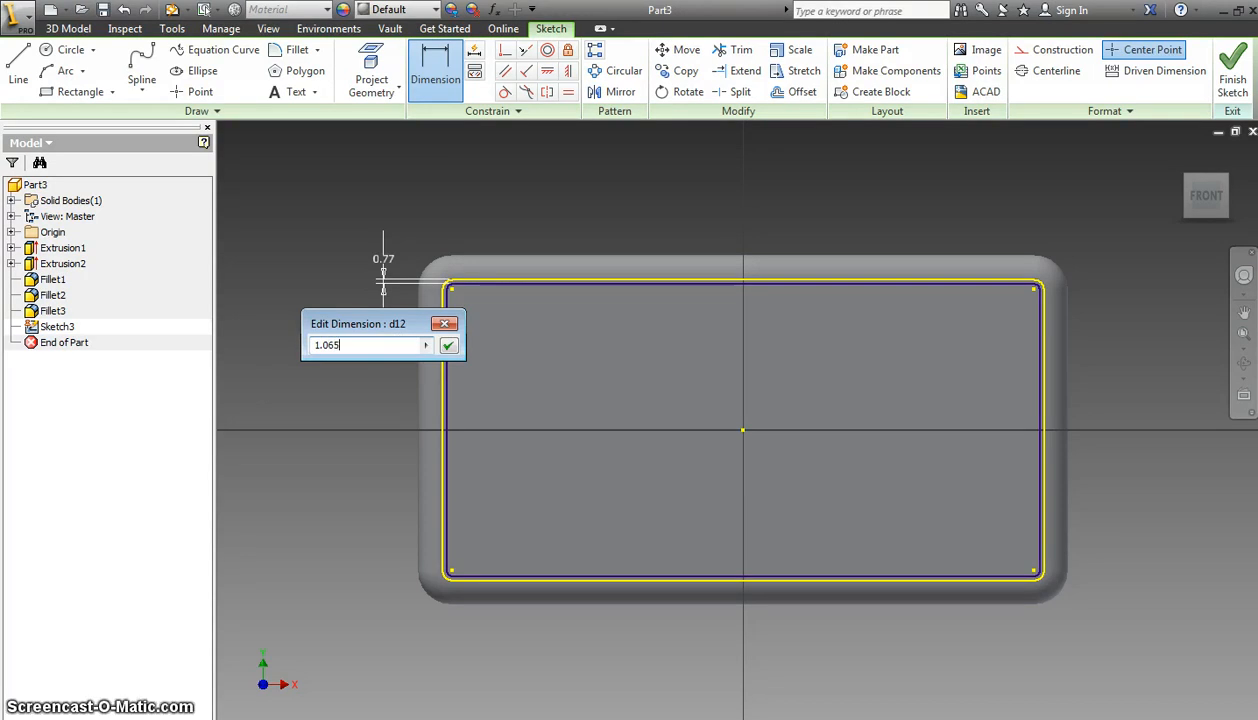
key("Return")
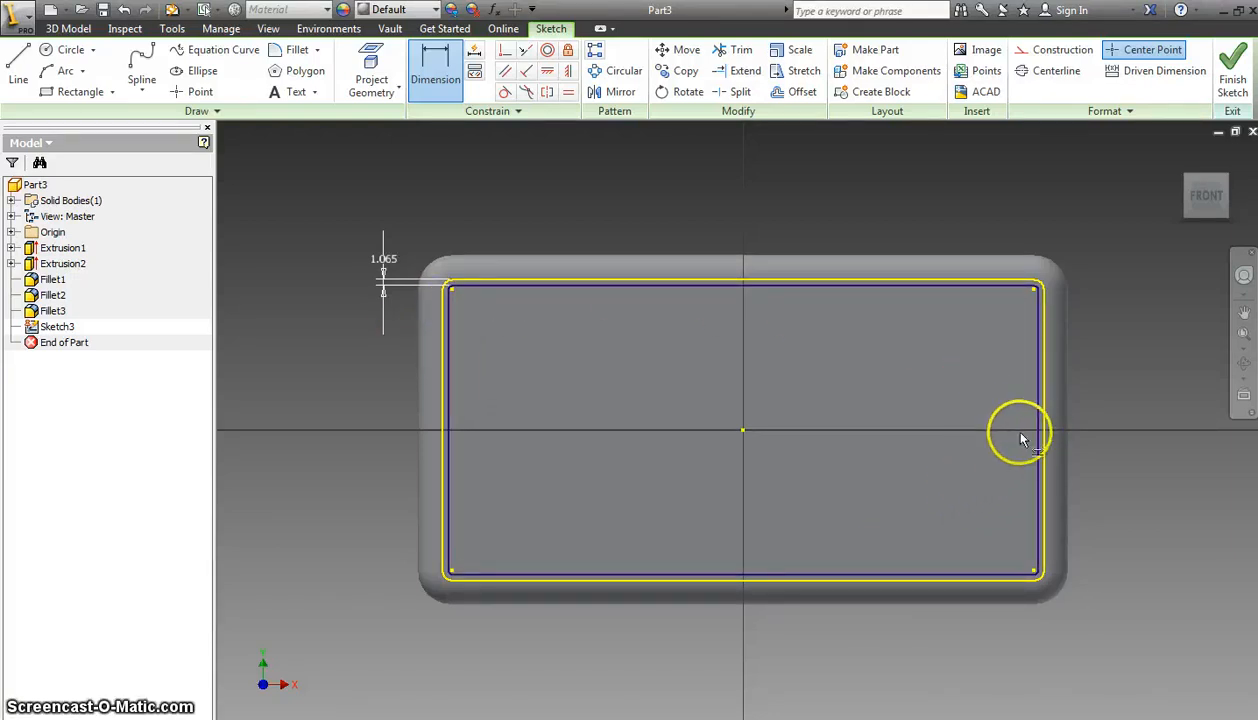
Step: Draw an 8.135 mm diameter circle on the horizontal centre axis, near the right end of the front face
left_click(18, 70)
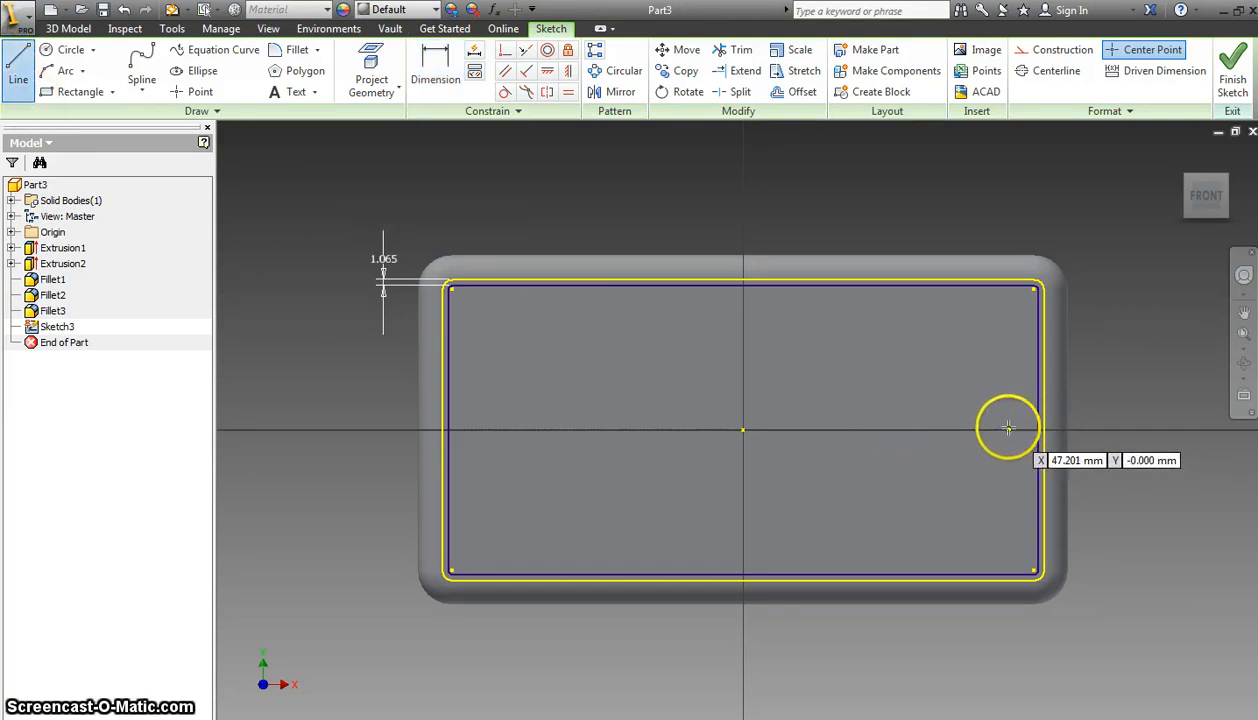
left_click(70, 50)
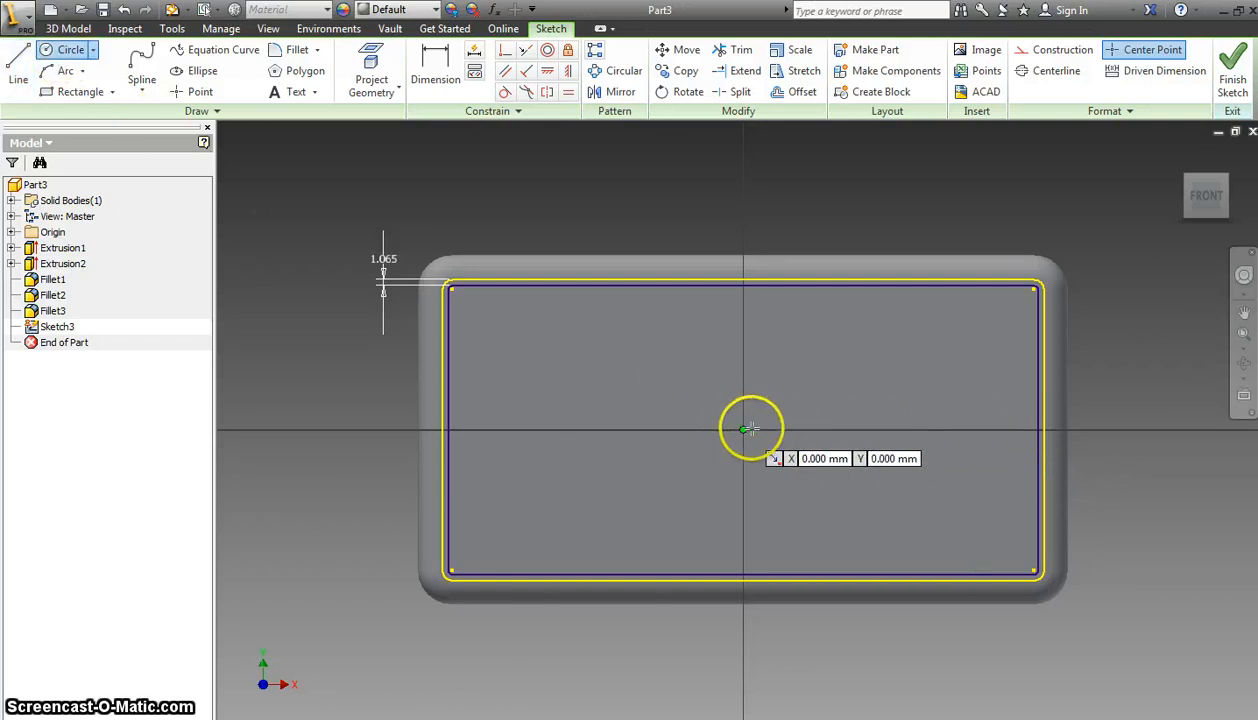
left_click(946, 430)
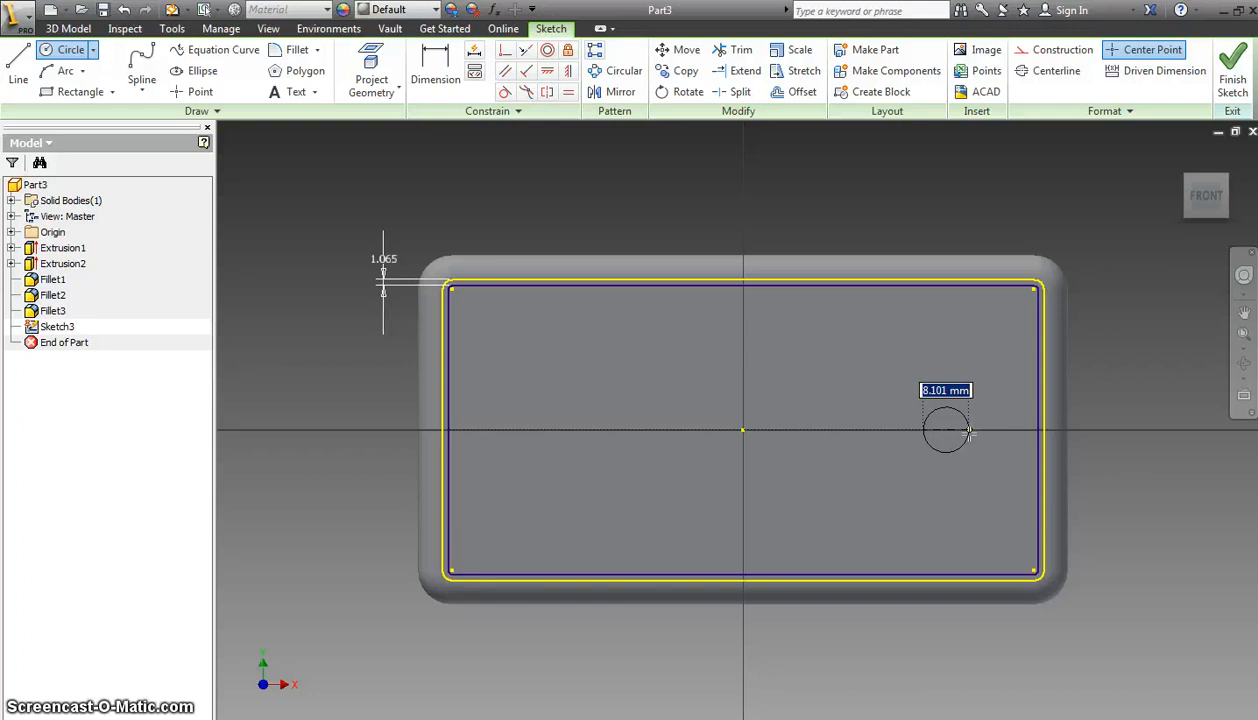
type("8.")
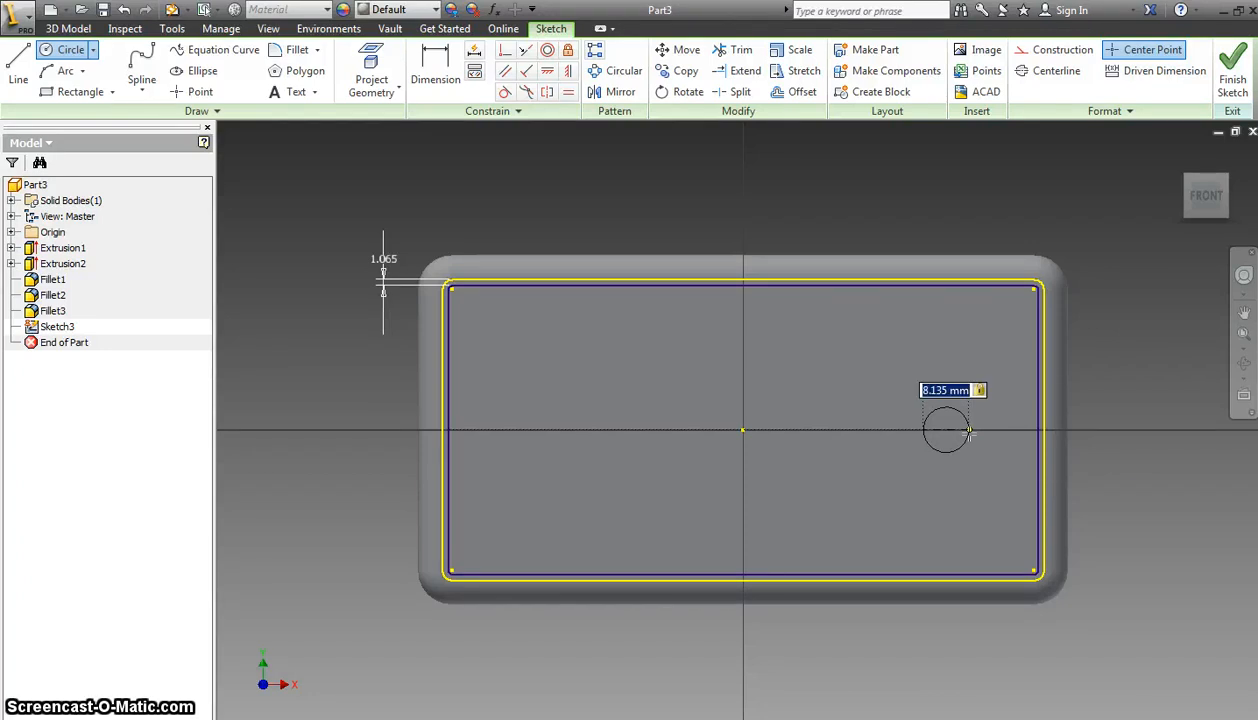
key("Return")
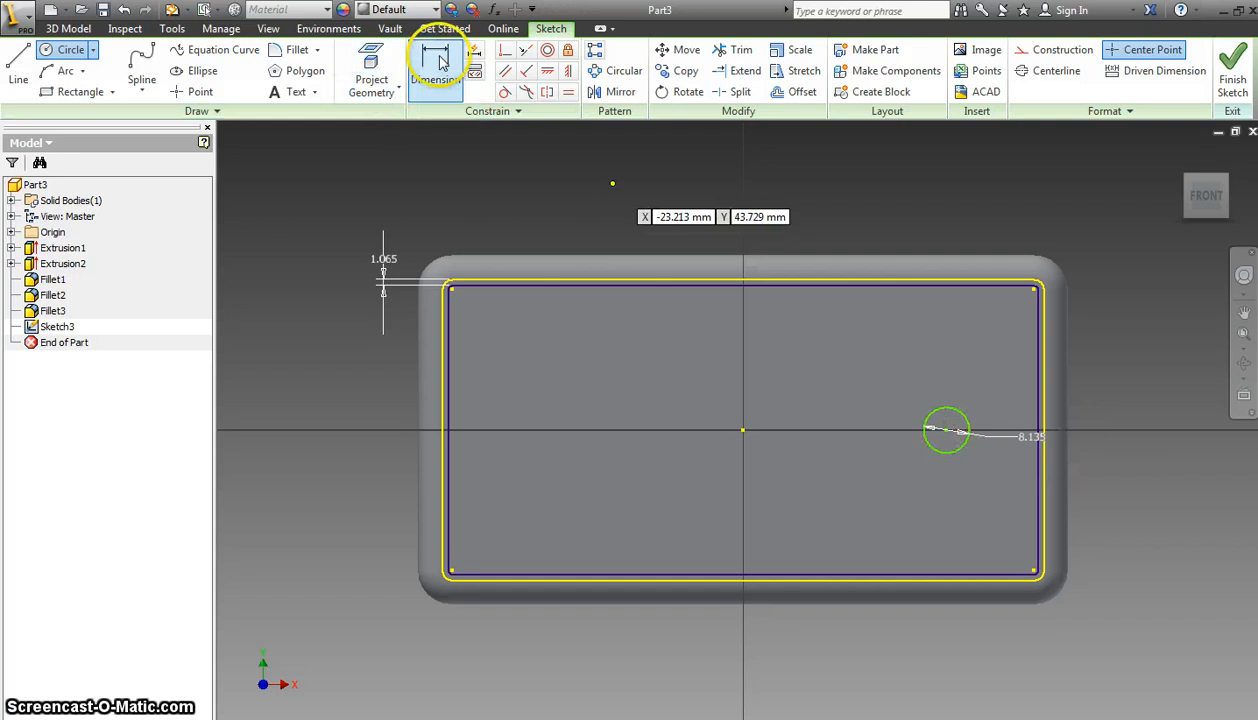
Step: Dimension the circle's centre 9.68 mm from the right edge of the inner offset outline
key("d")
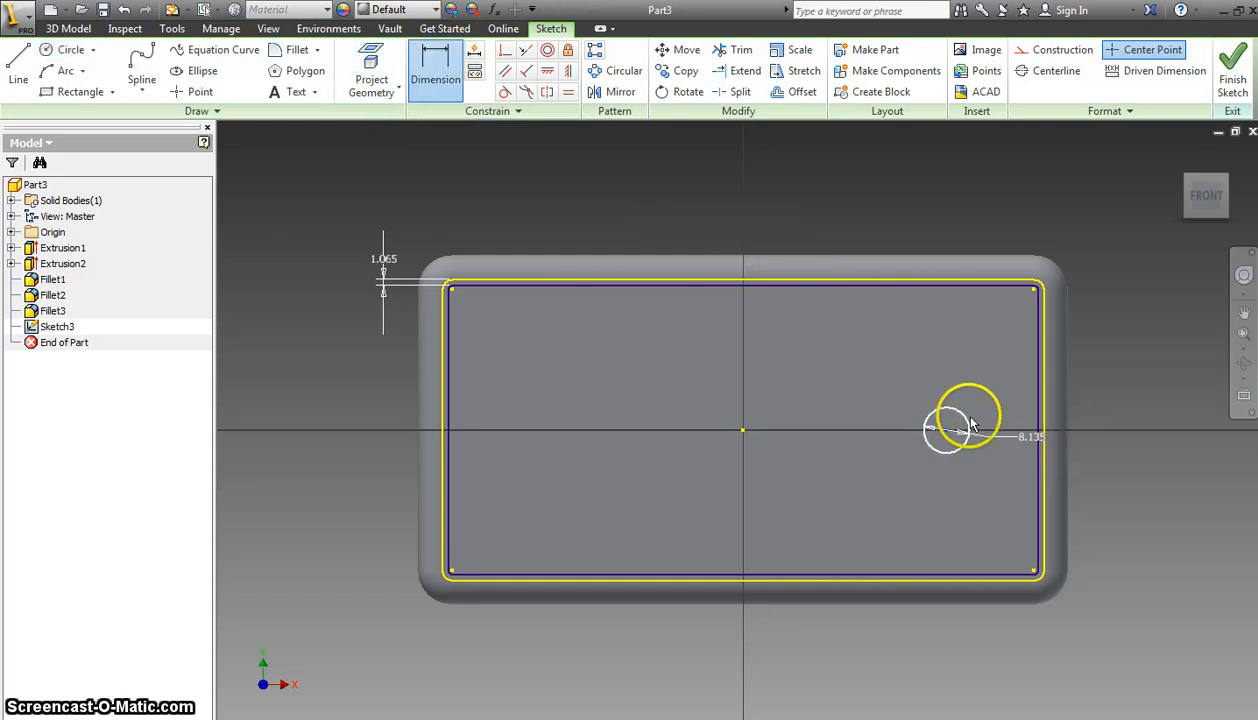
left_click(969, 425)
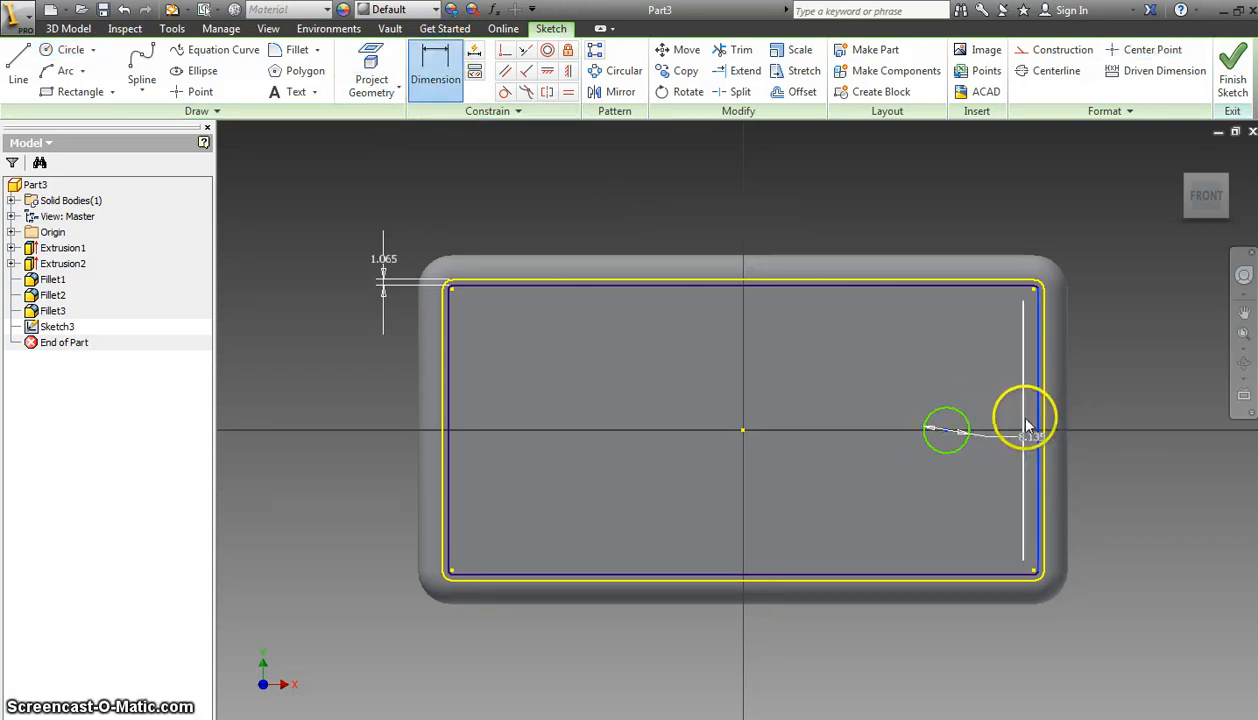
left_click(1025, 428)
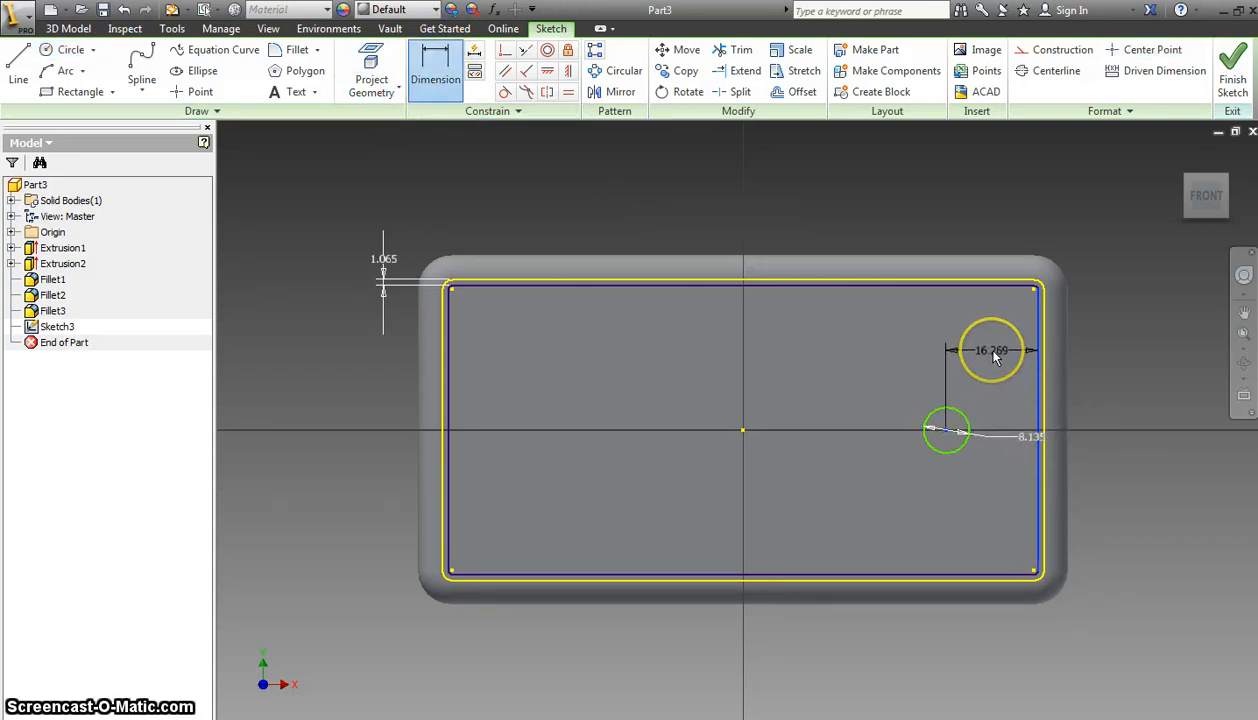
left_click(993, 358)
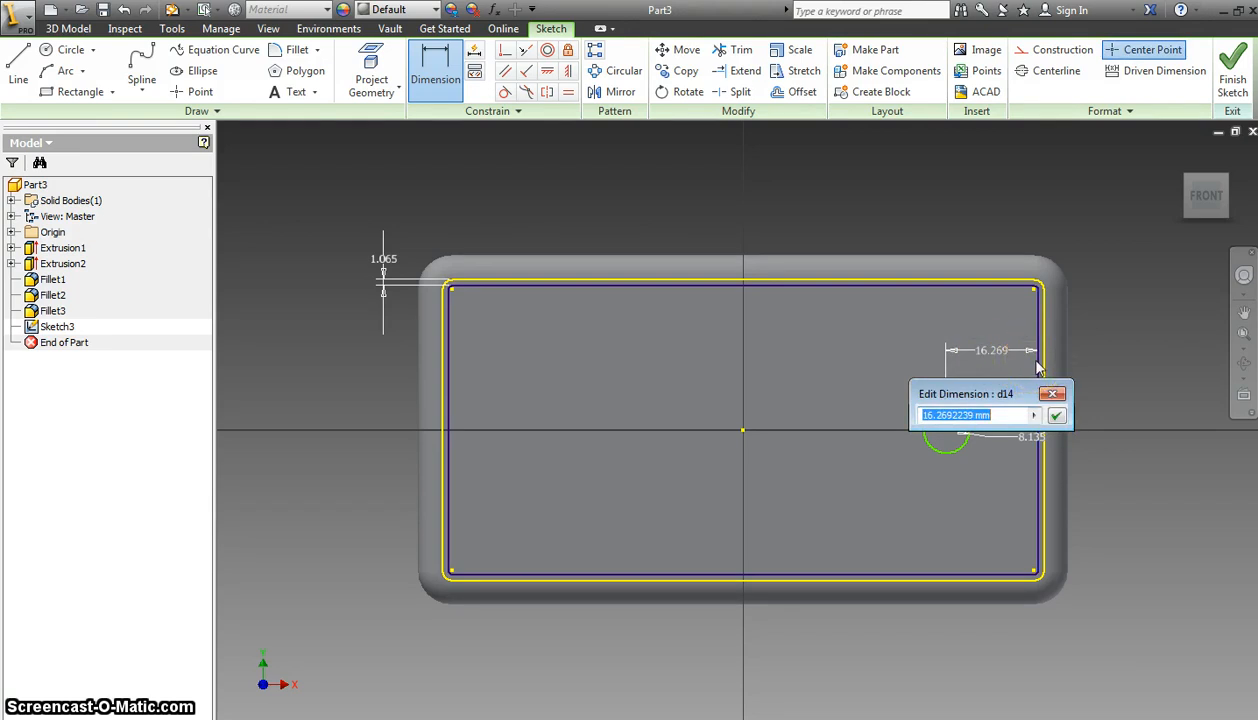
type("9.68")
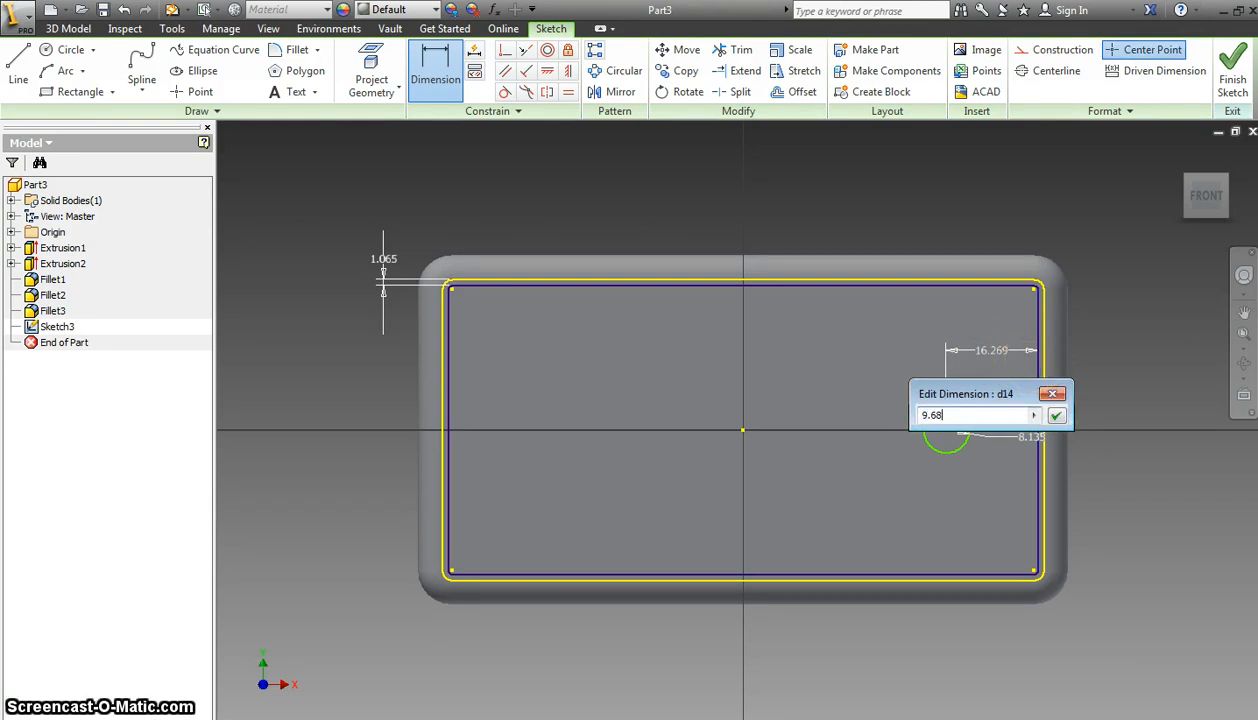
key("Return")
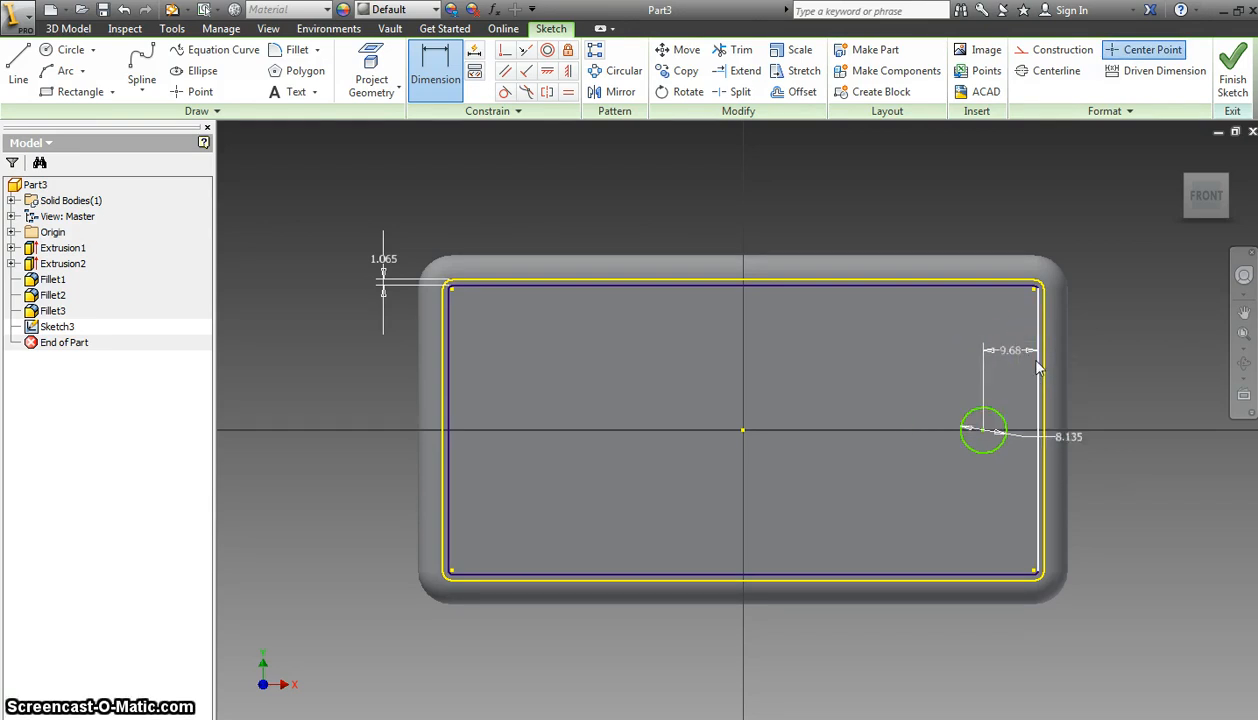
left_click(1082, 360)
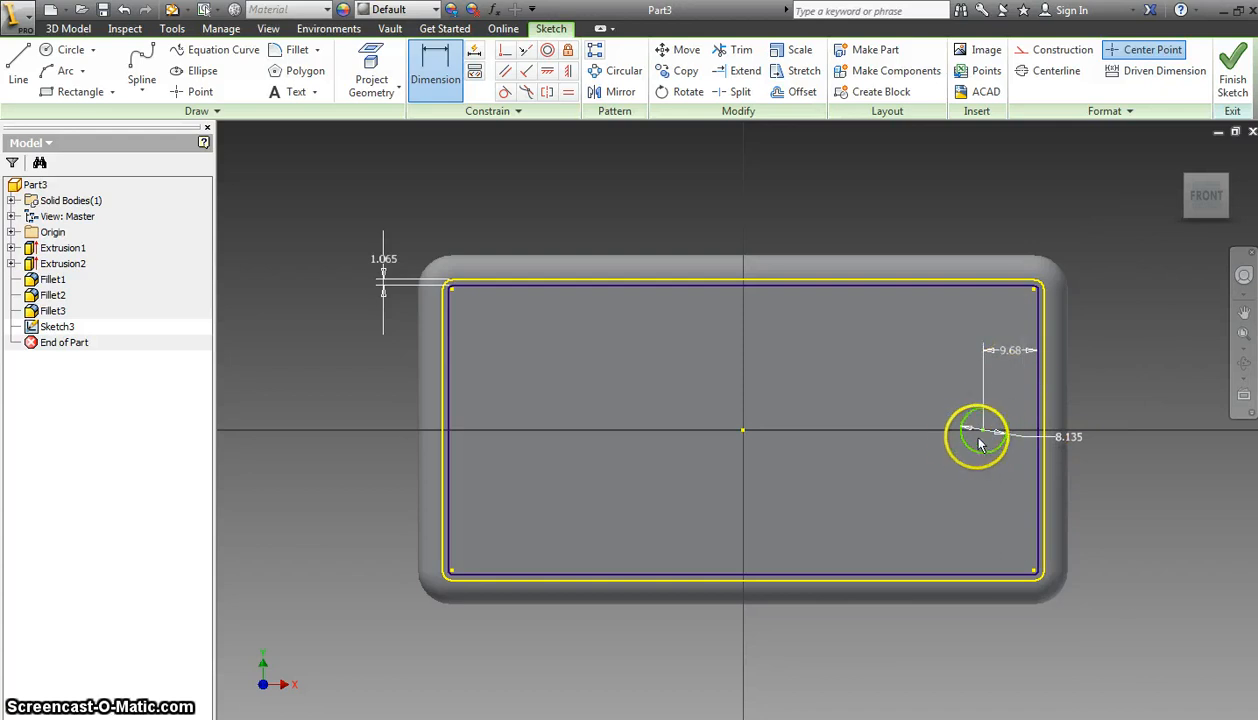
Step: Finish the sketch and extrude the inner panel region around the circle 0.2 mm into the body, using Direction 2
left_click(1233, 66)
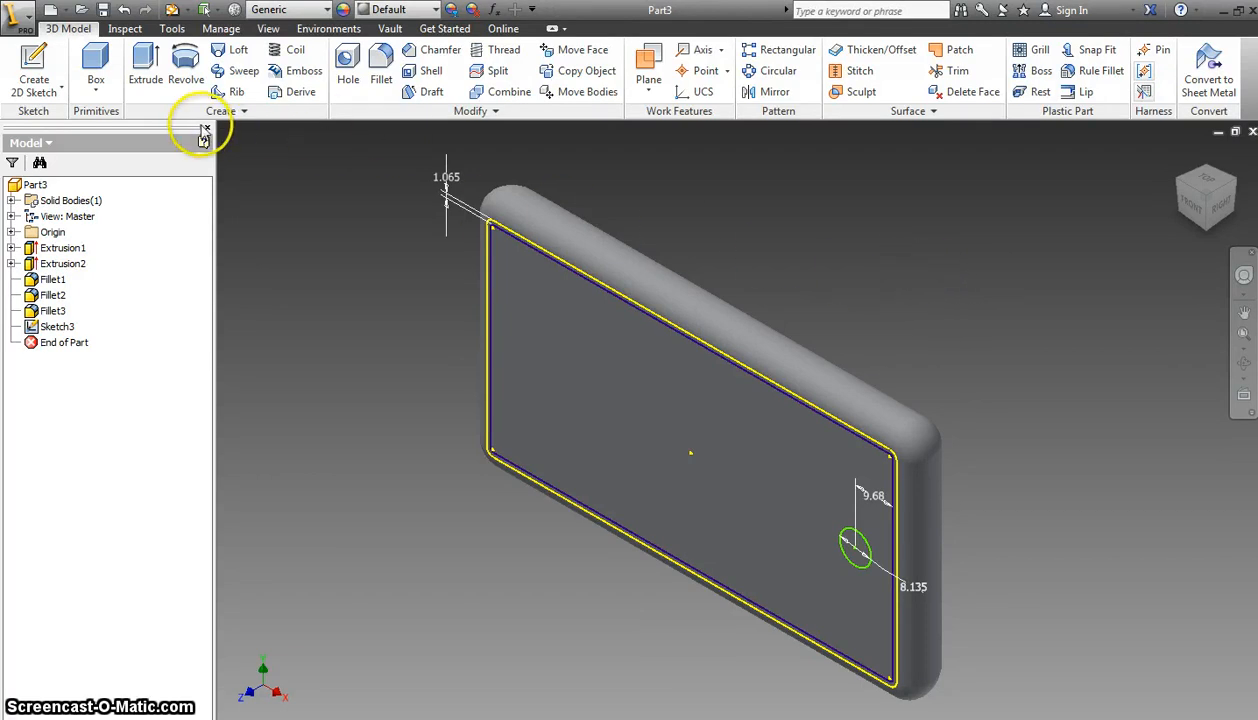
left_click(150, 78)
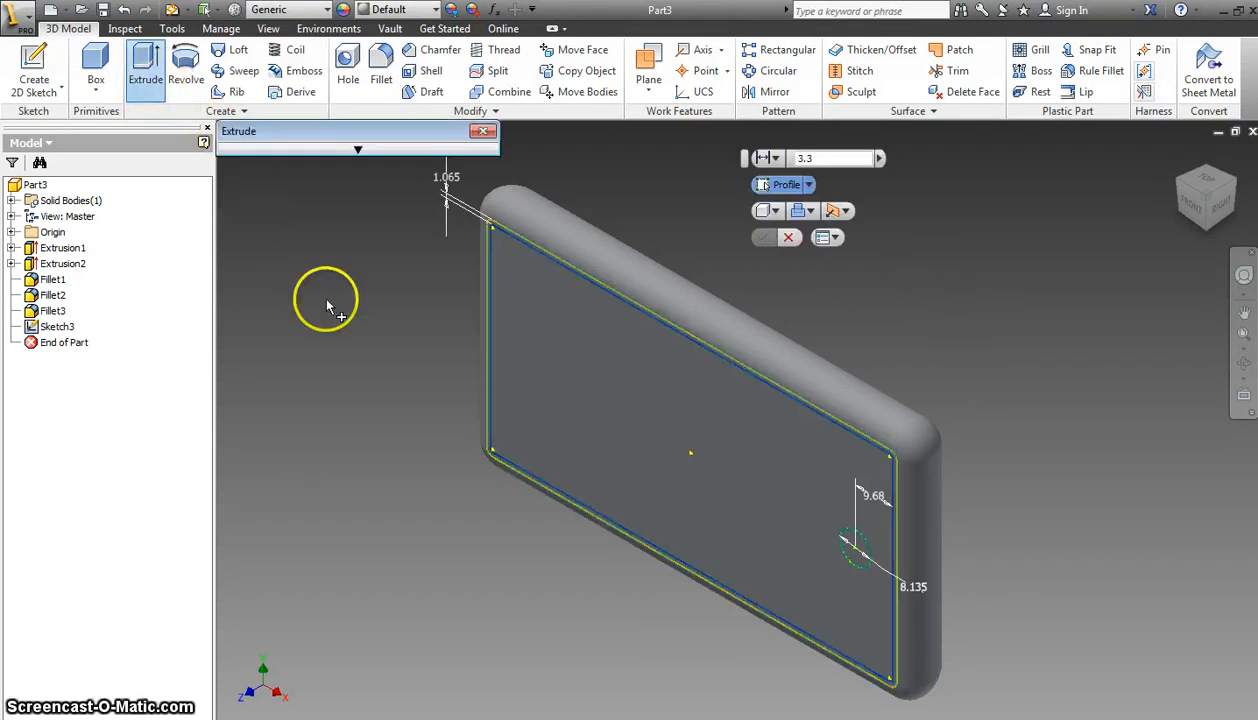
left_click(624, 396)
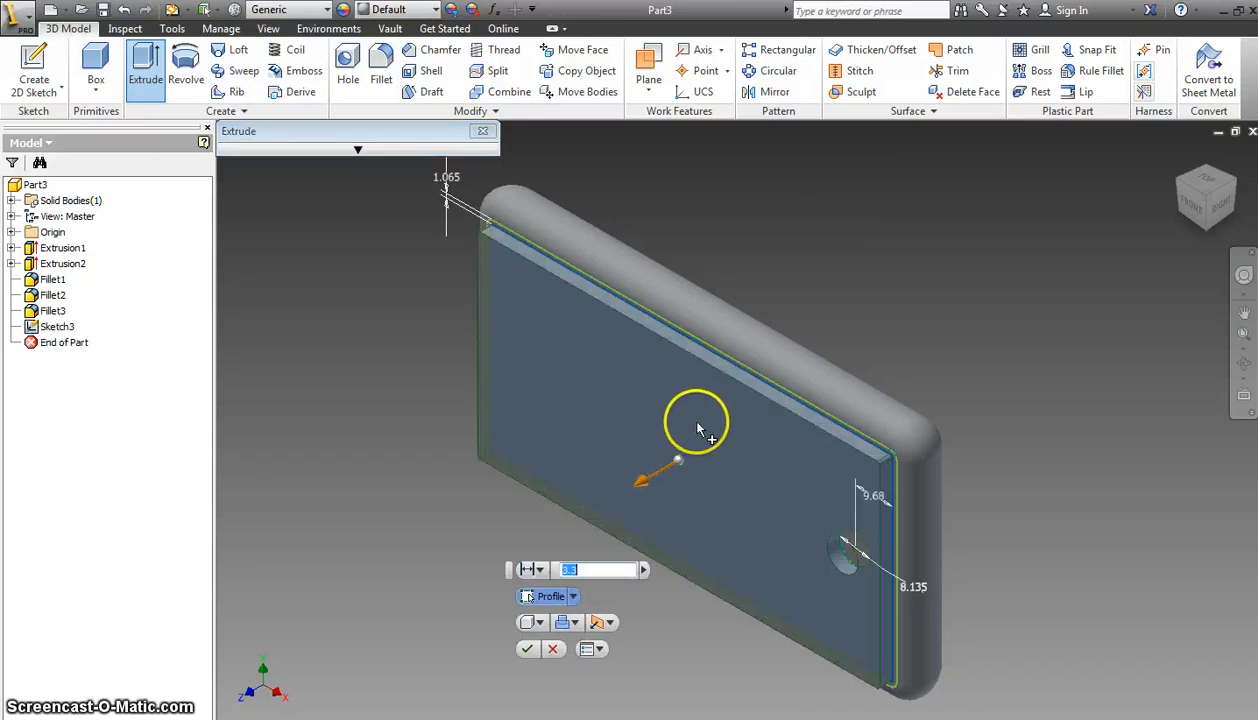
type(".2")
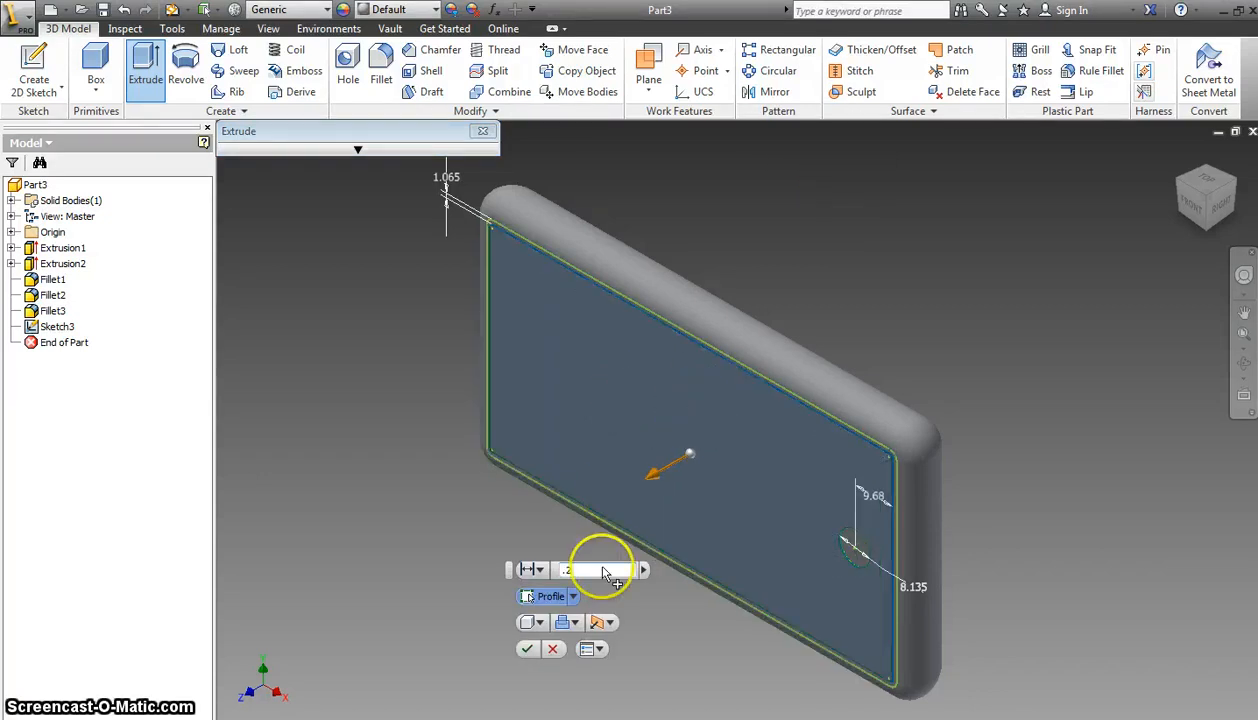
left_click(610, 623)
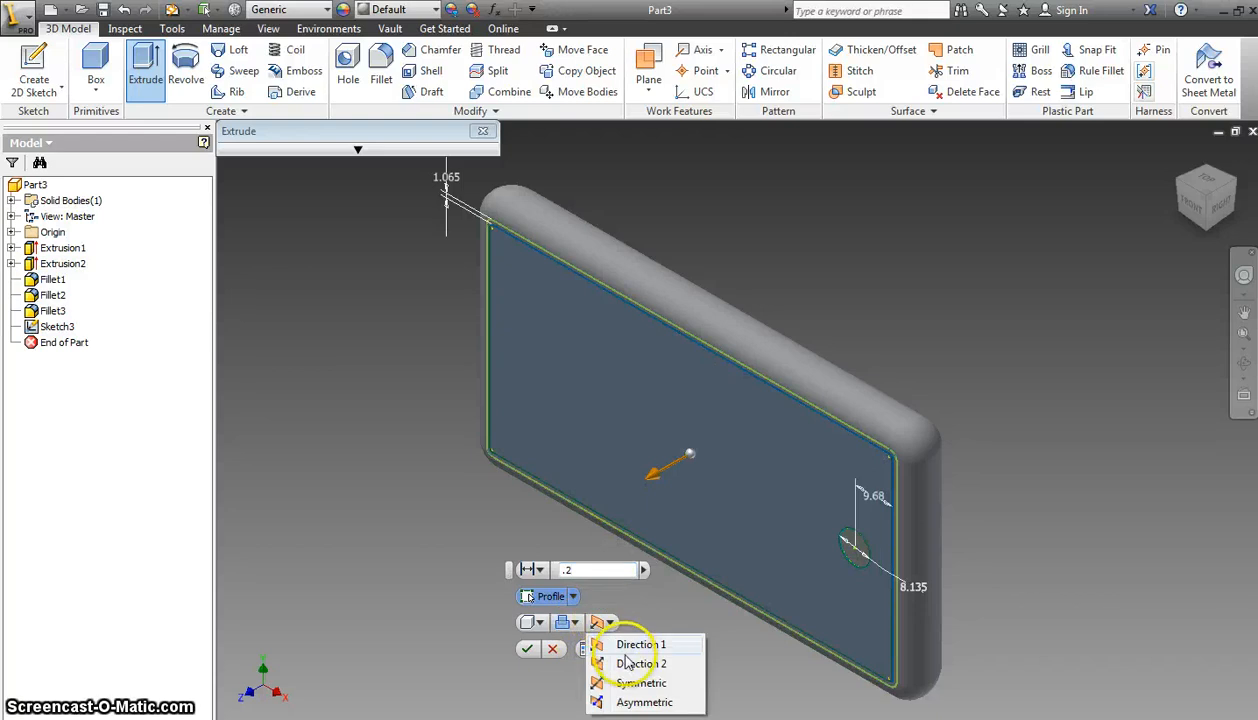
left_click(627, 665)
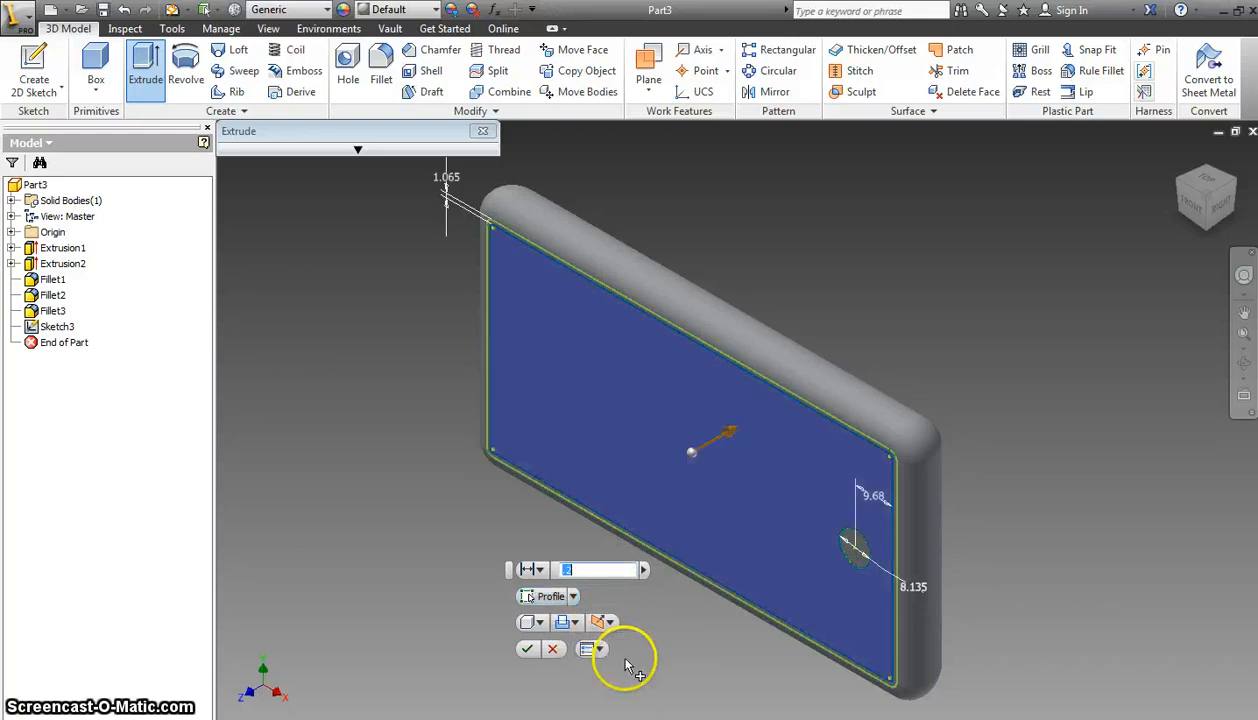
left_click(527, 651)
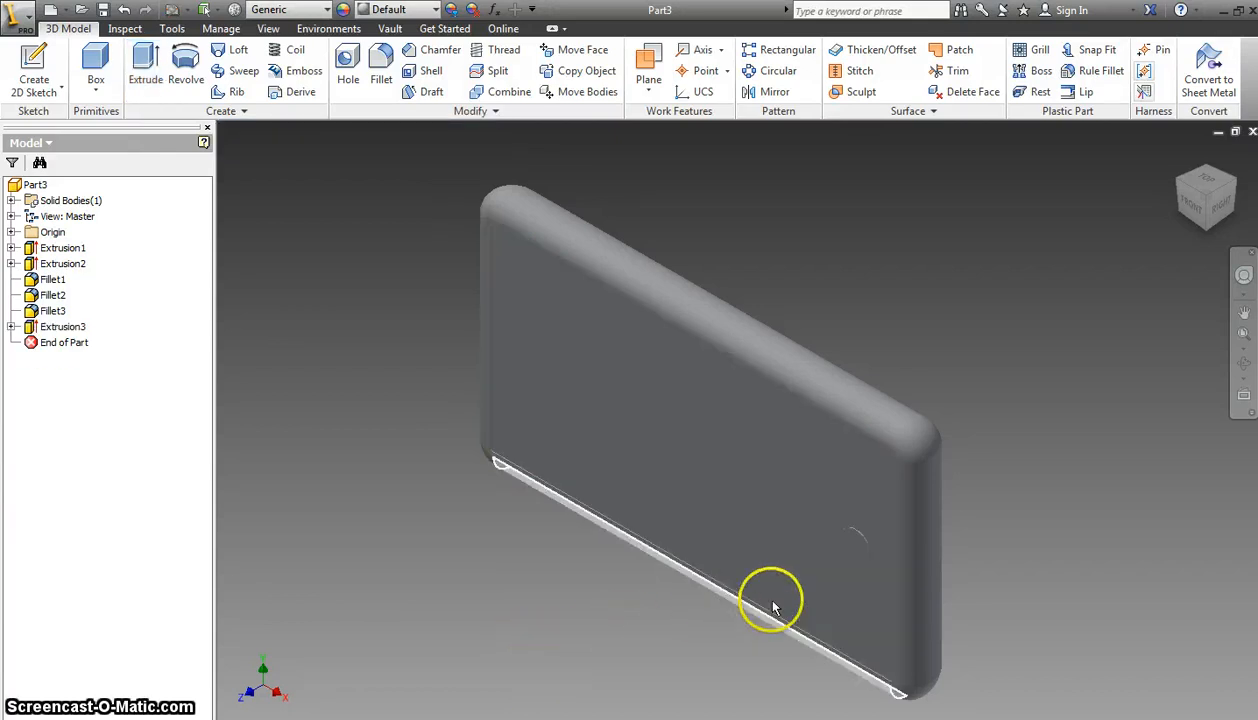
Step: Sketch a 4 mm diameter circle on the circular button face, concentric with its outline, and finish the sketch
middle_click_drag(813, 599, 875, 578, "shift")
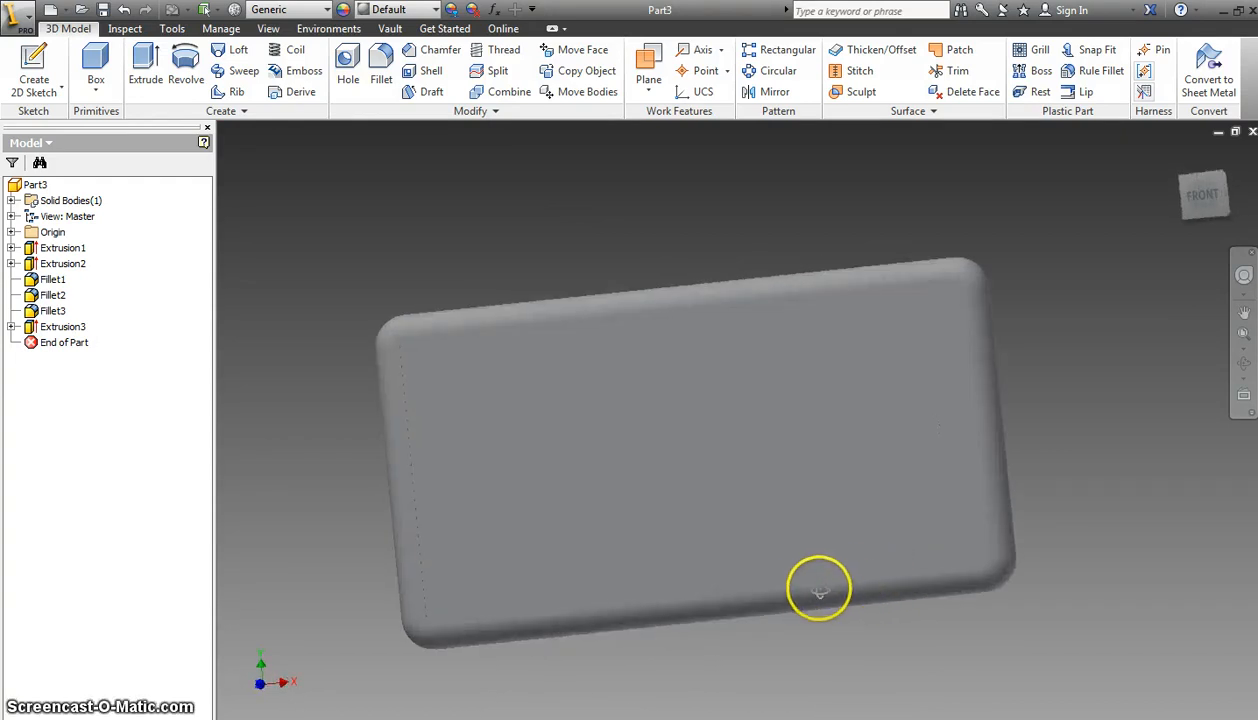
middle_click_drag(935, 533, 889, 556, "shift")
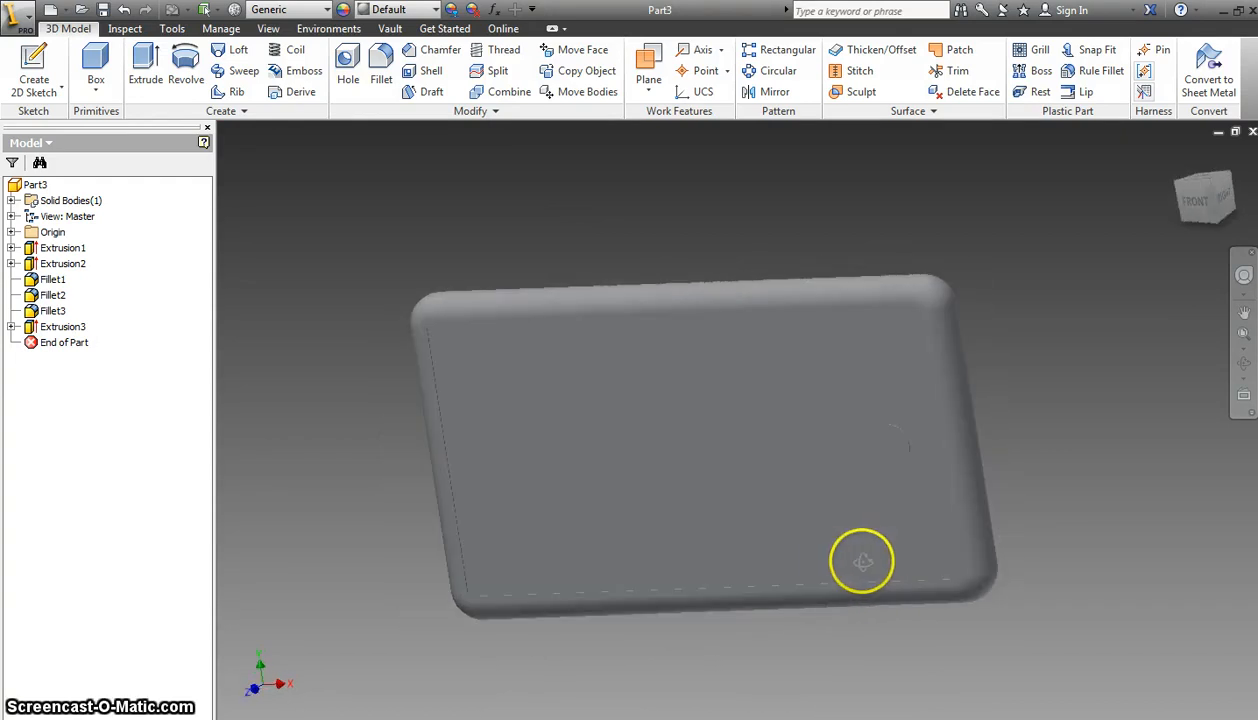
left_click(906, 474)
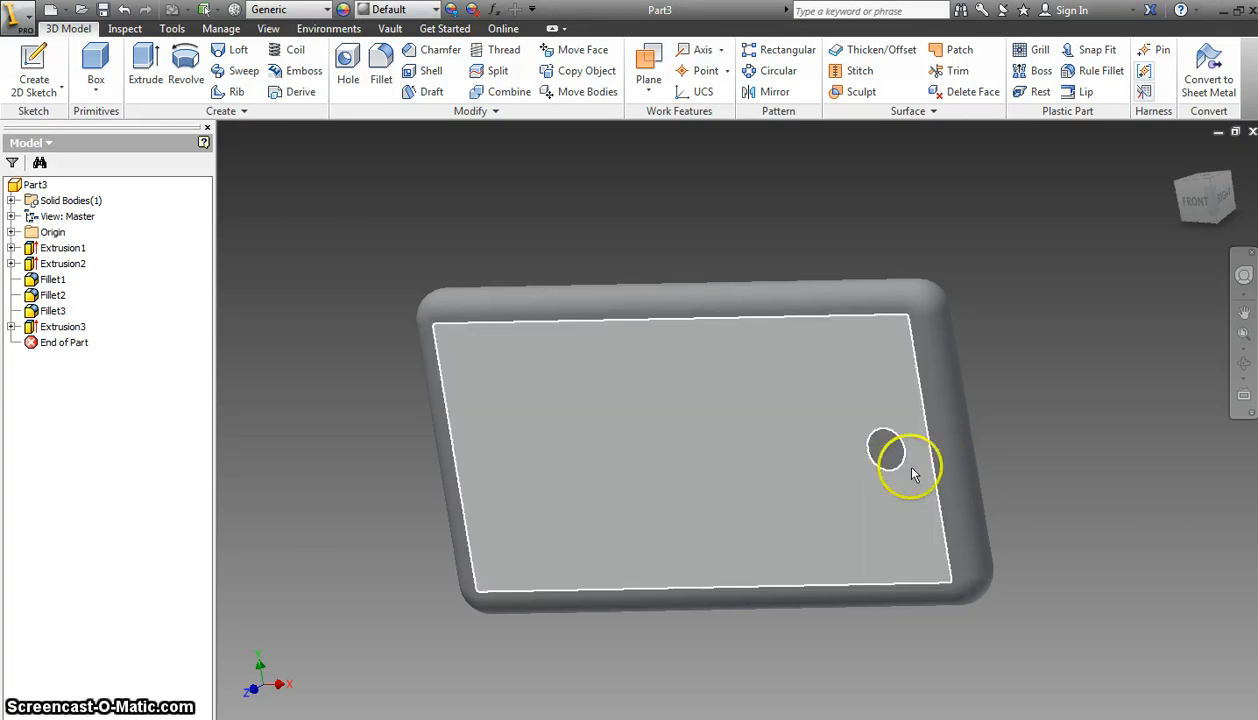
left_click(877, 447)
left_click(1055, 202)
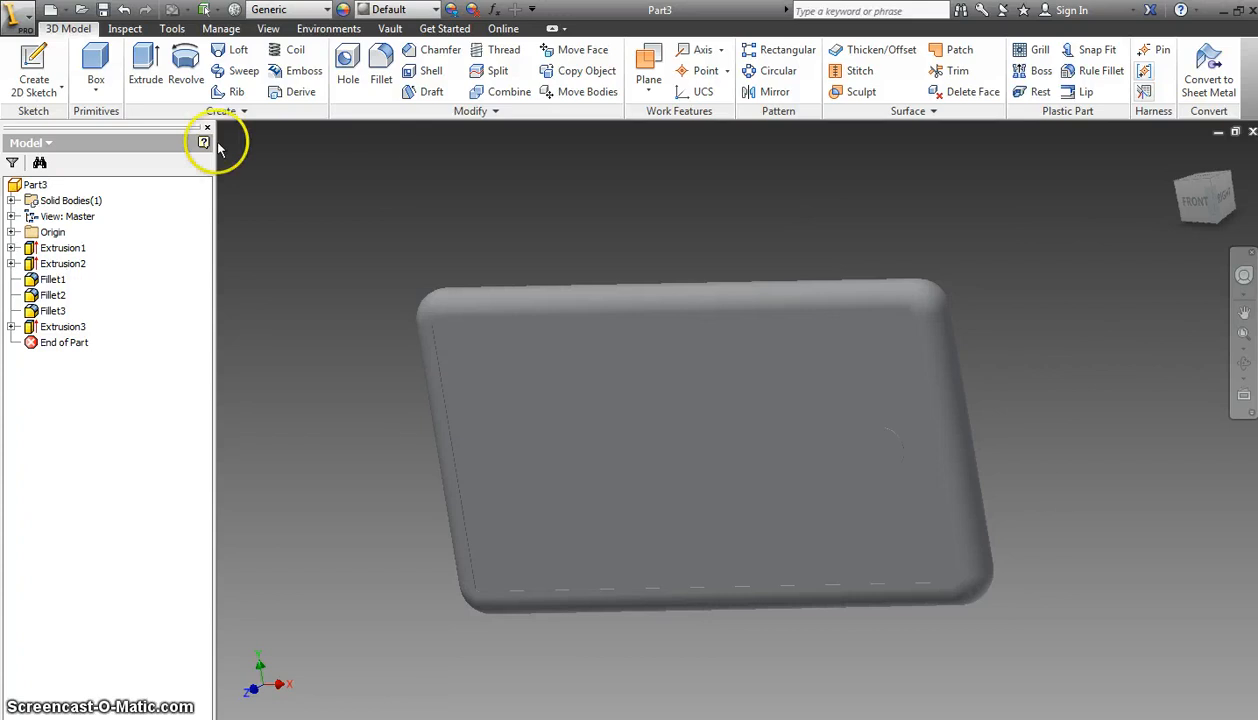
left_click(41, 75)
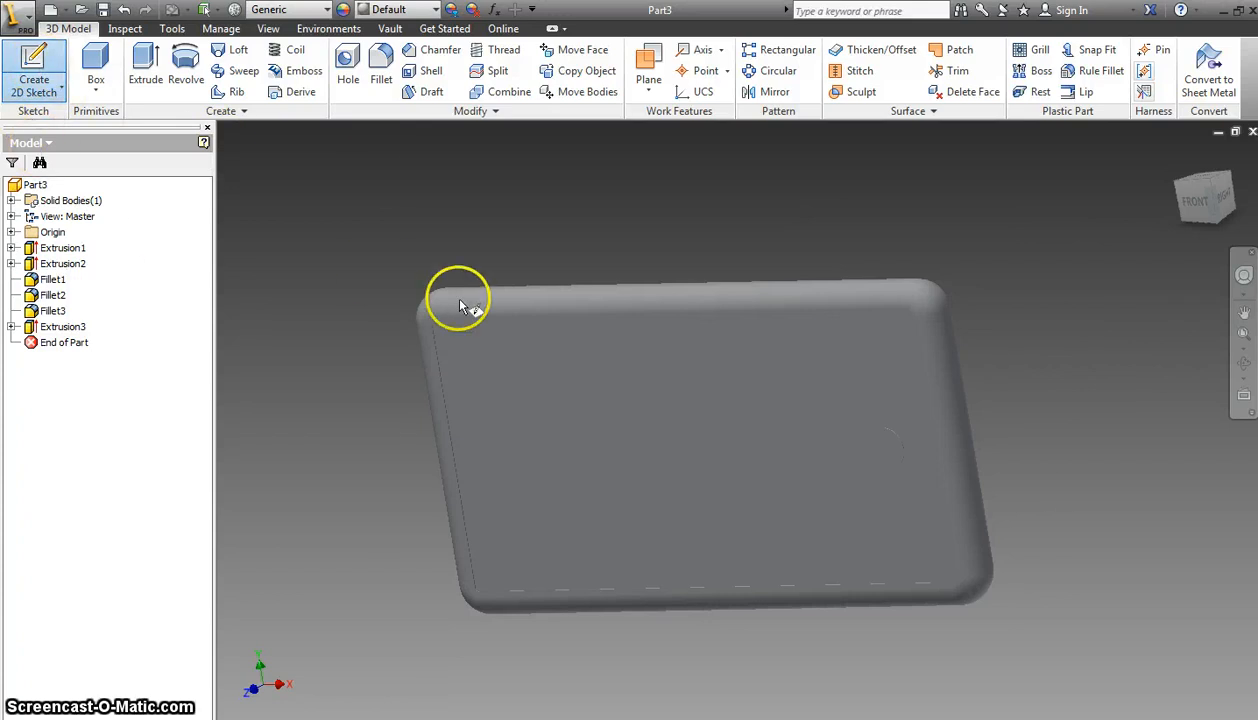
left_click(882, 457)
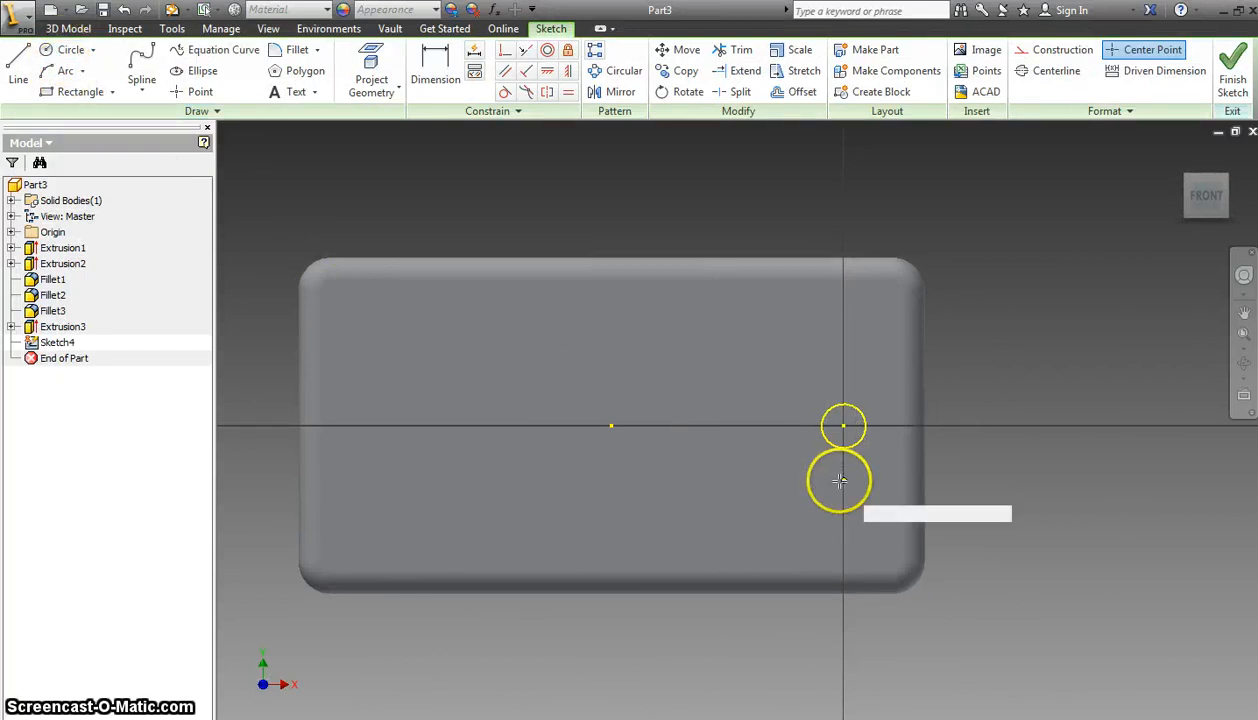
key("c")
left_click(843, 426)
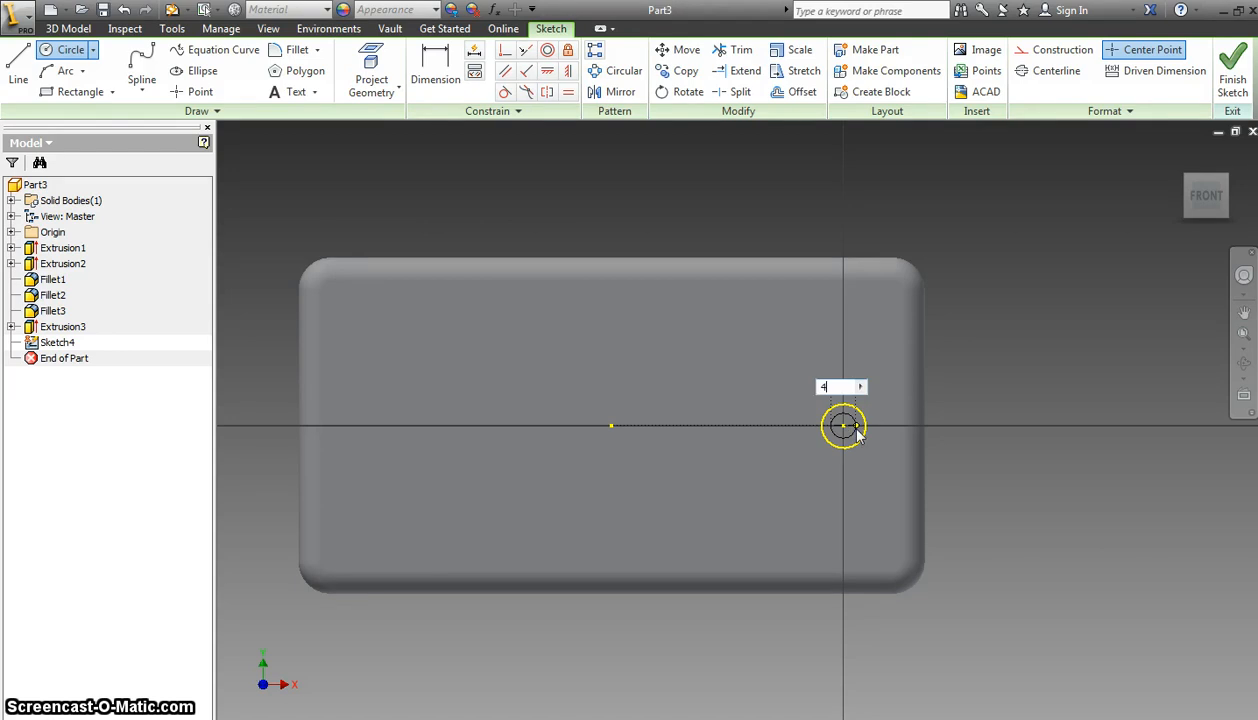
key("Return")
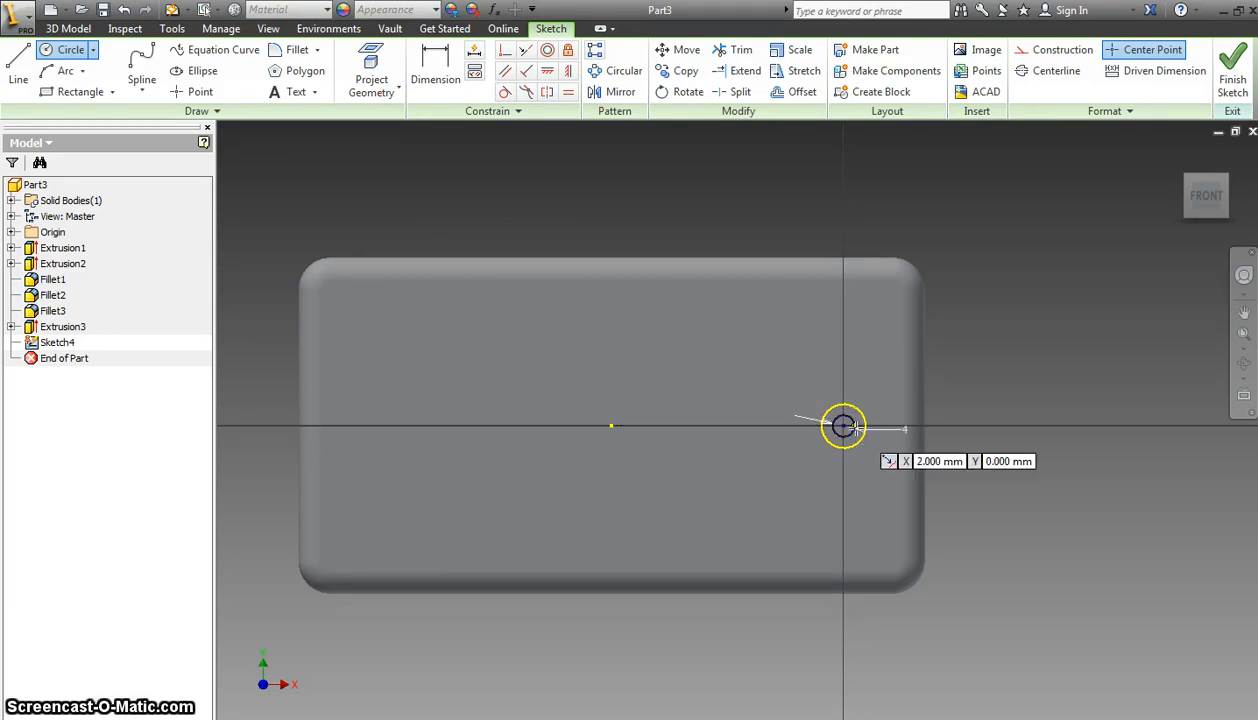
left_click(1240, 68)
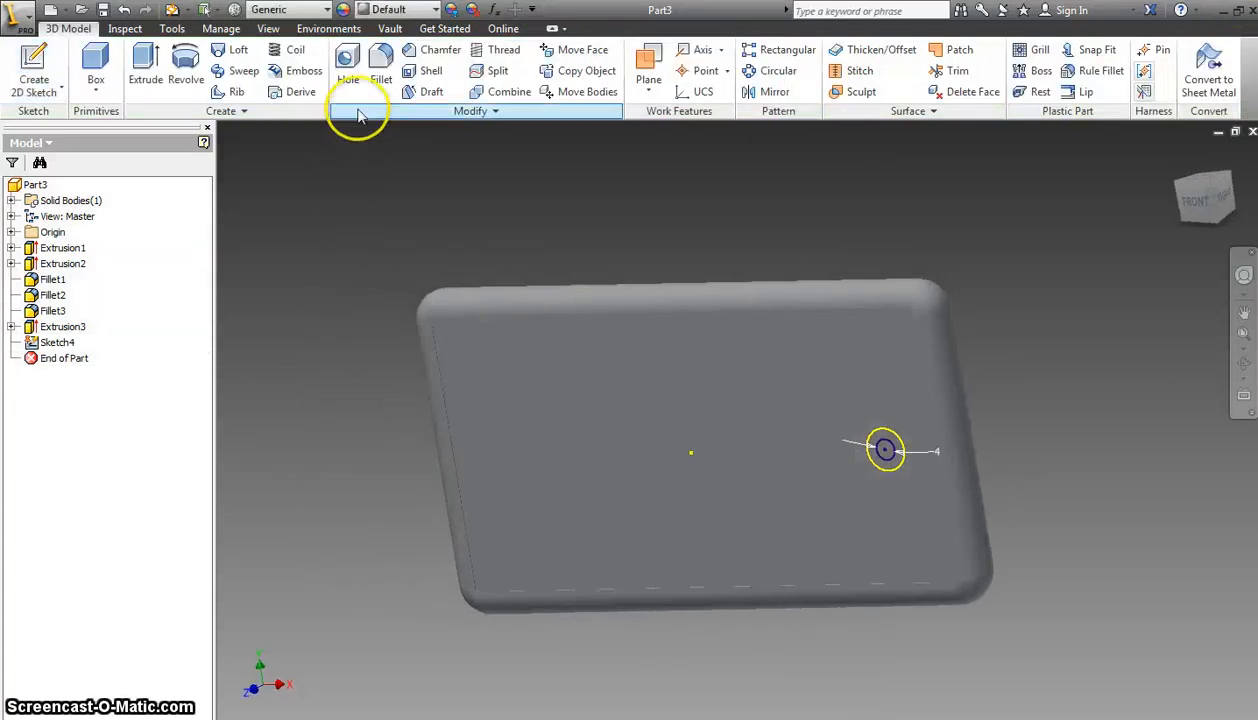
Step: Extrude the 4 mm circle 0.44 mm into the body, using Direction 2
left_click(145, 62)
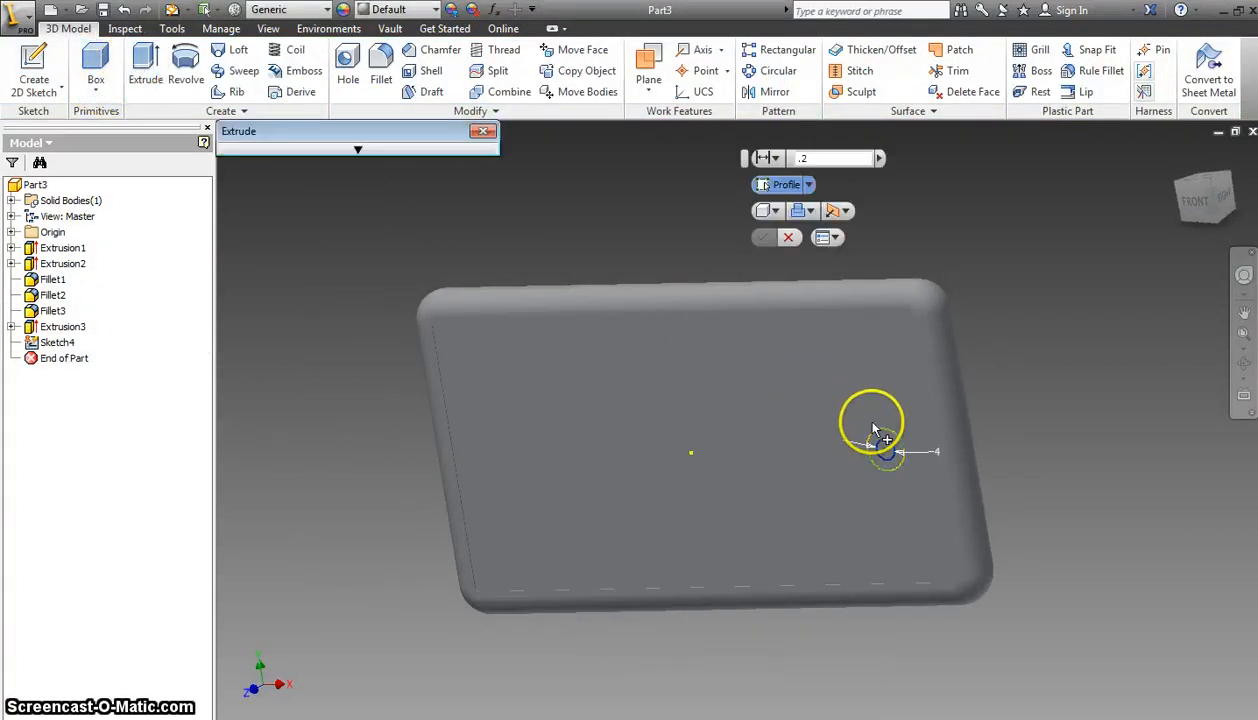
scroll(888, 452, "up", 3)
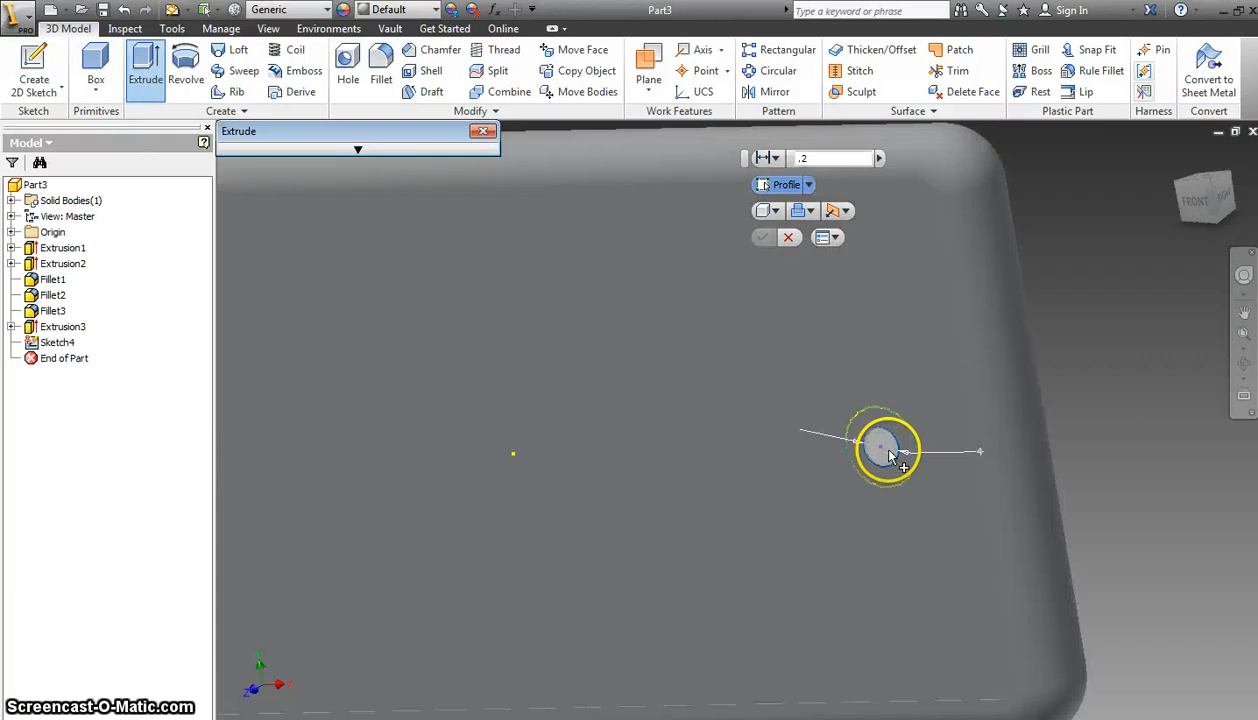
left_click(888, 452)
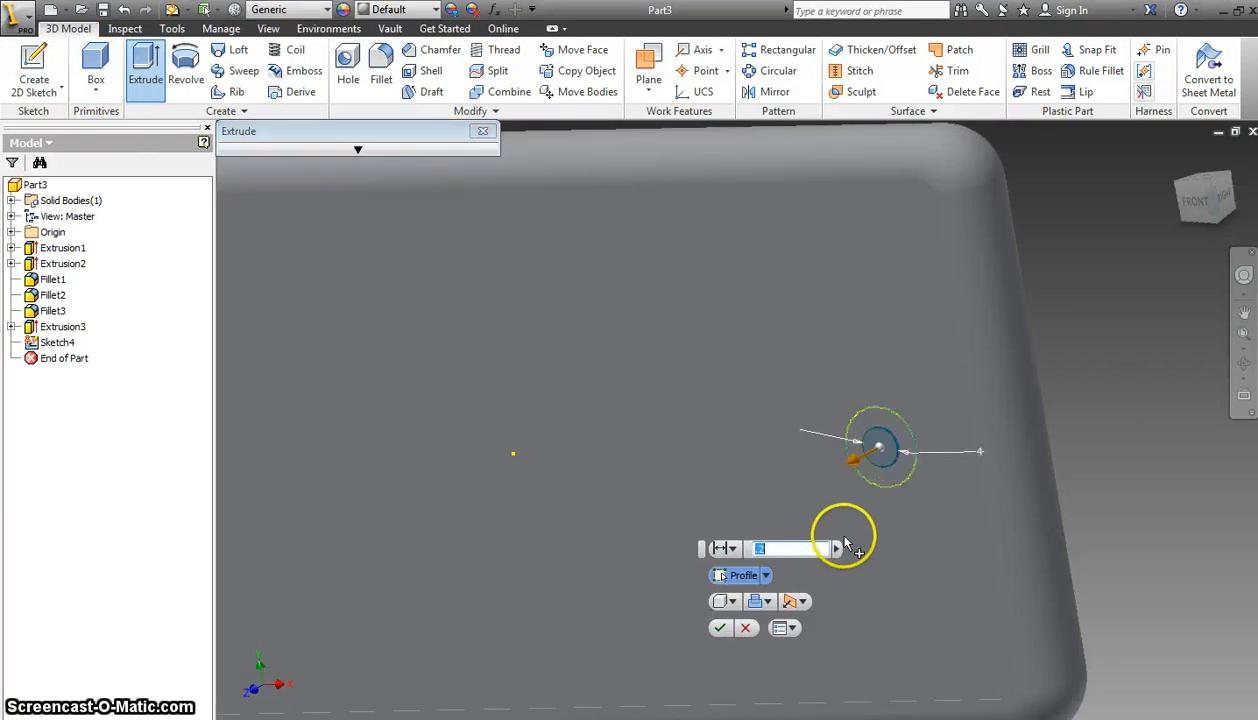
type(".44")
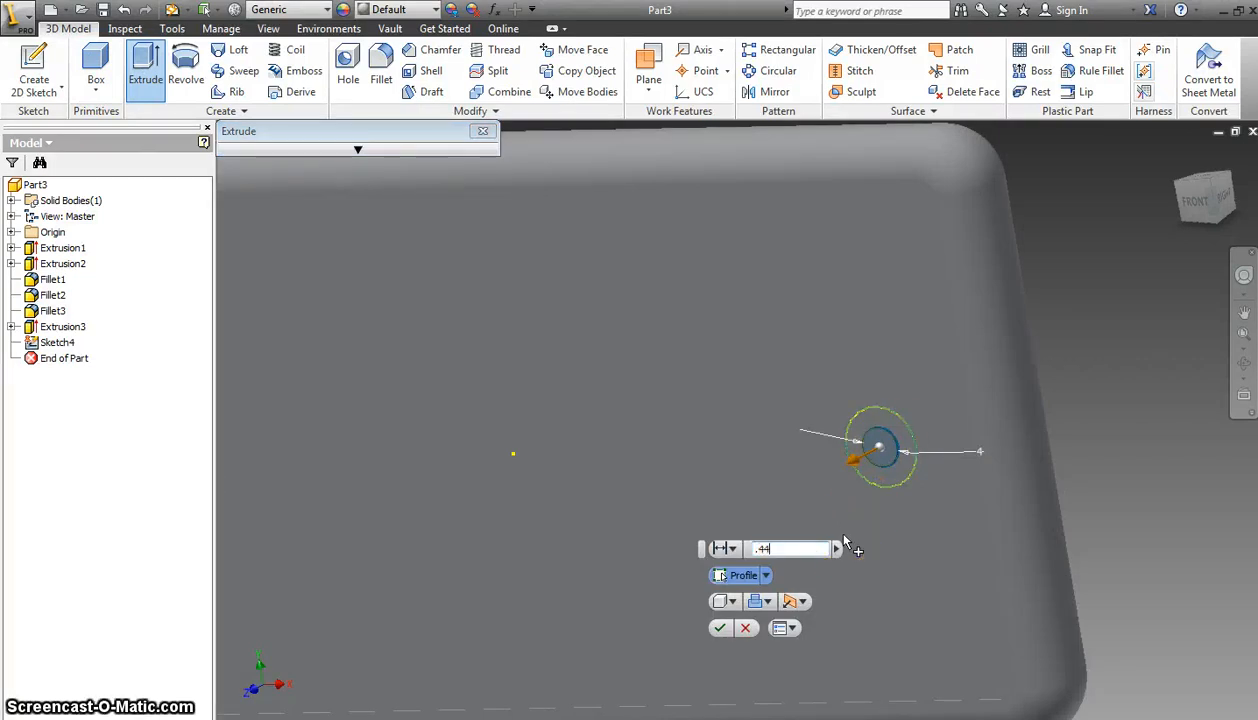
left_click(800, 603)
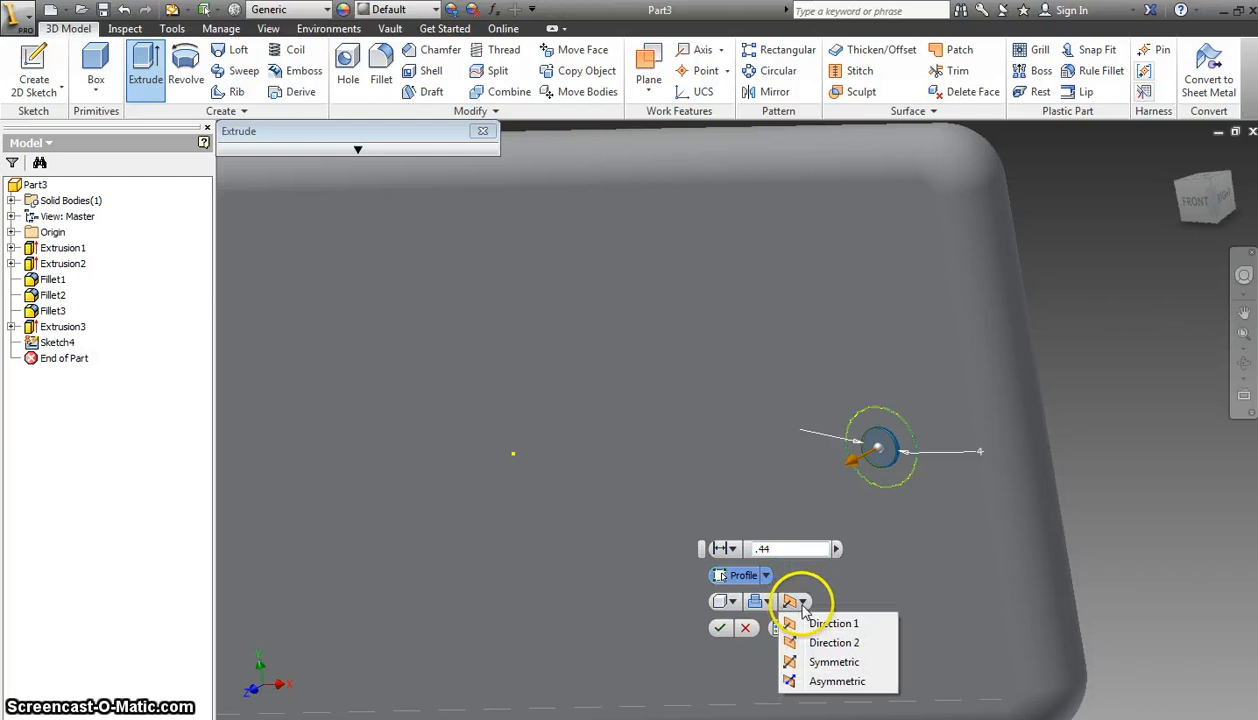
left_click(824, 641)
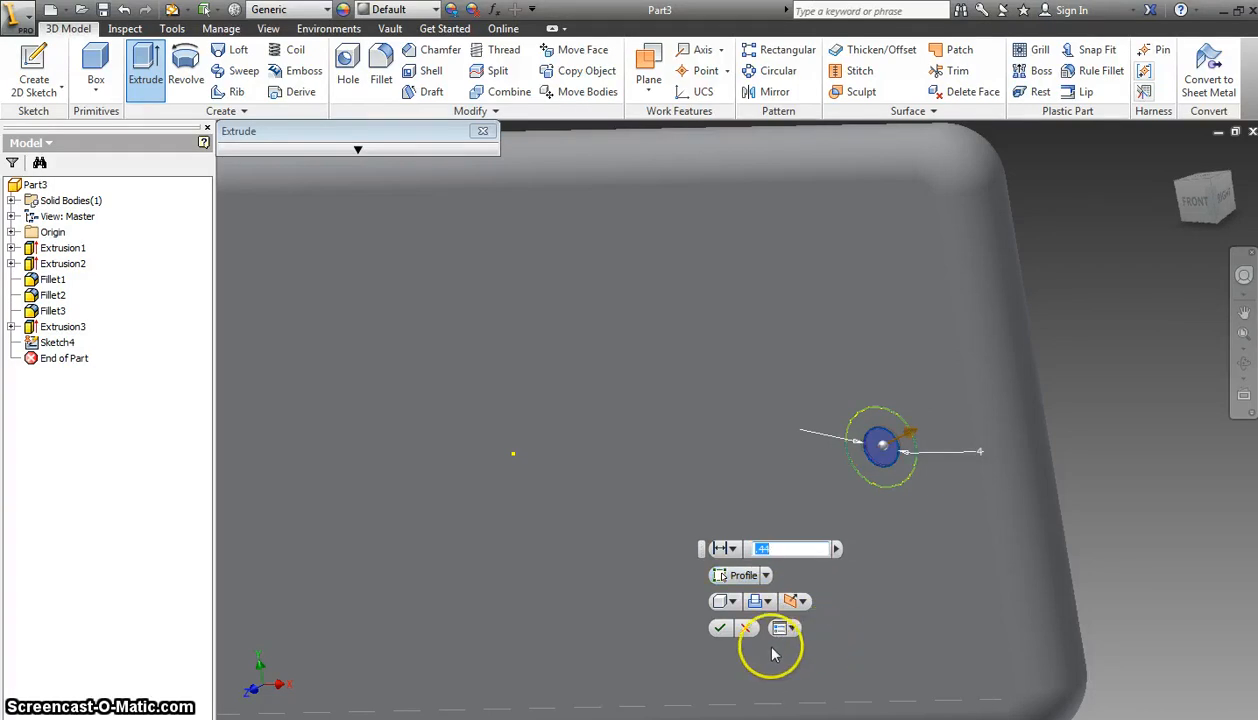
left_click(721, 627)
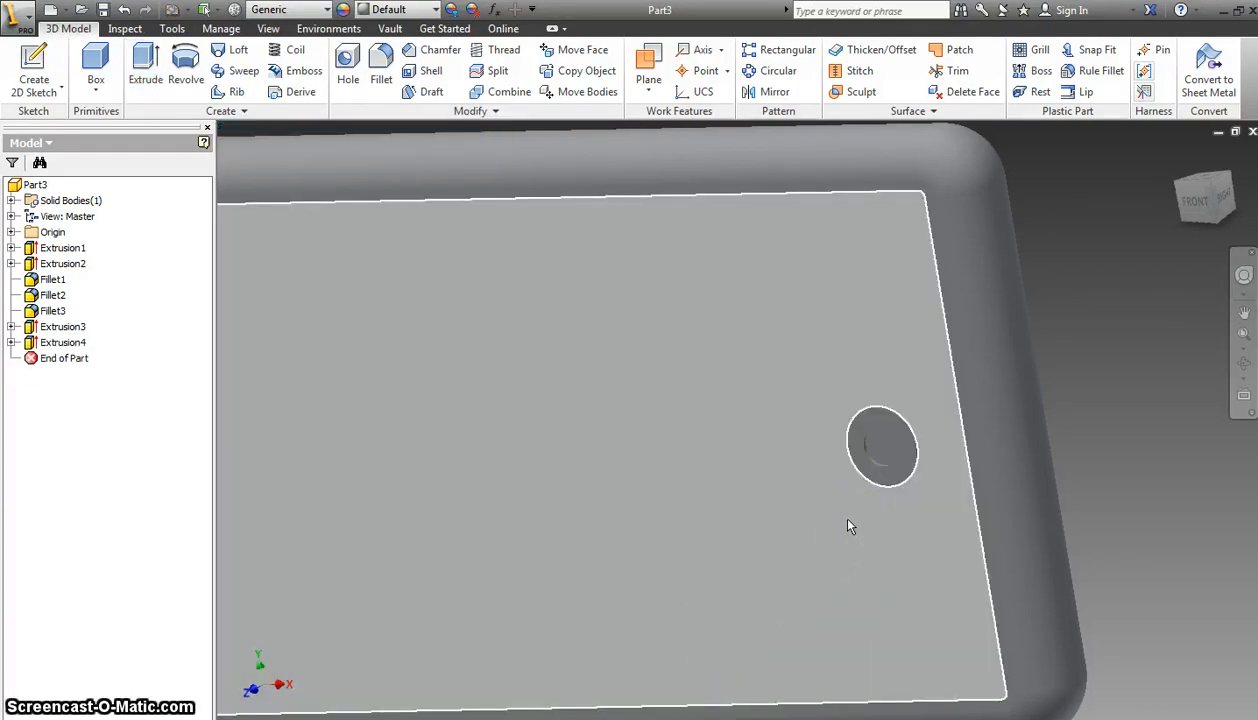
Step: Fillet the circular edge of the 4 mm button feature with a 2 mm radius
mouse_move(847, 520)
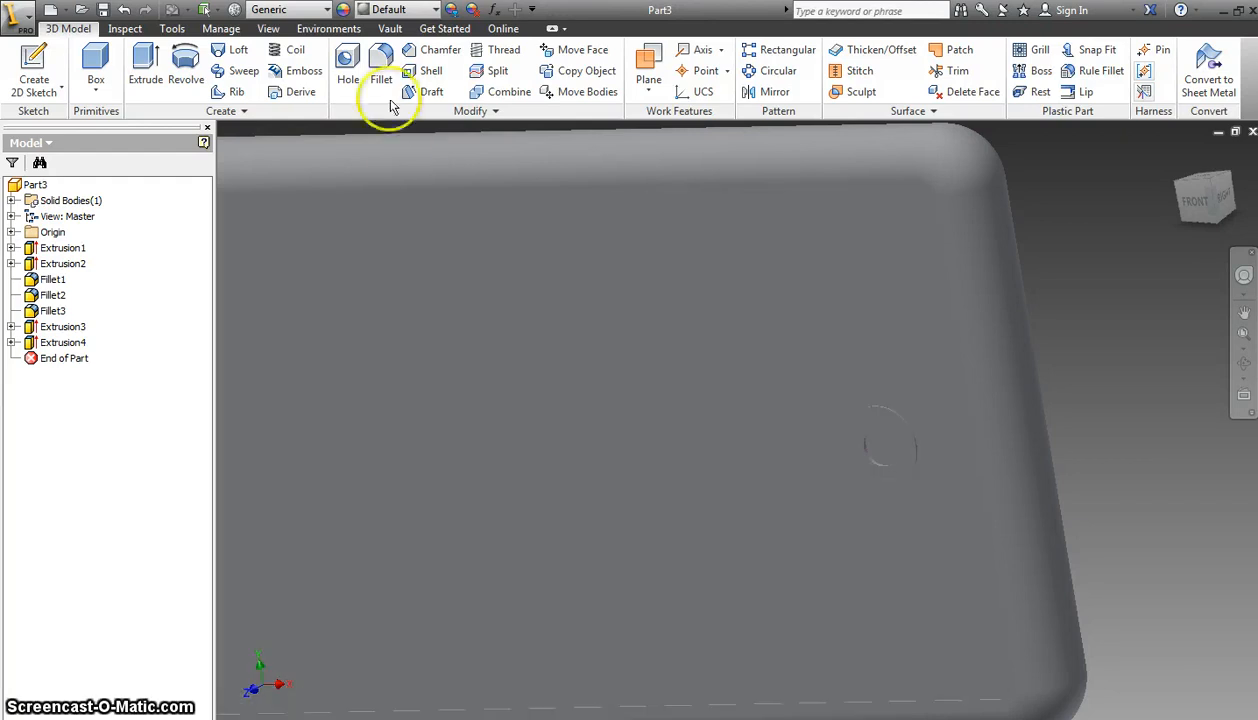
left_click(381, 77)
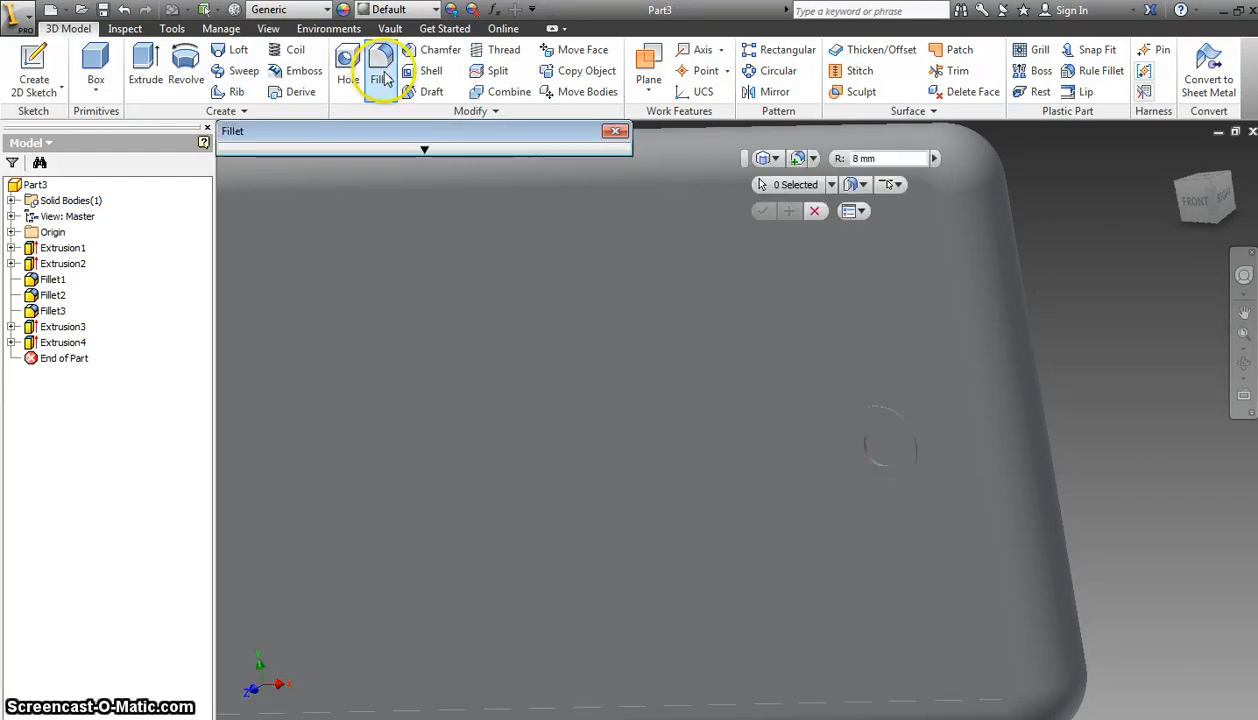
left_click(864, 158)
type("2")
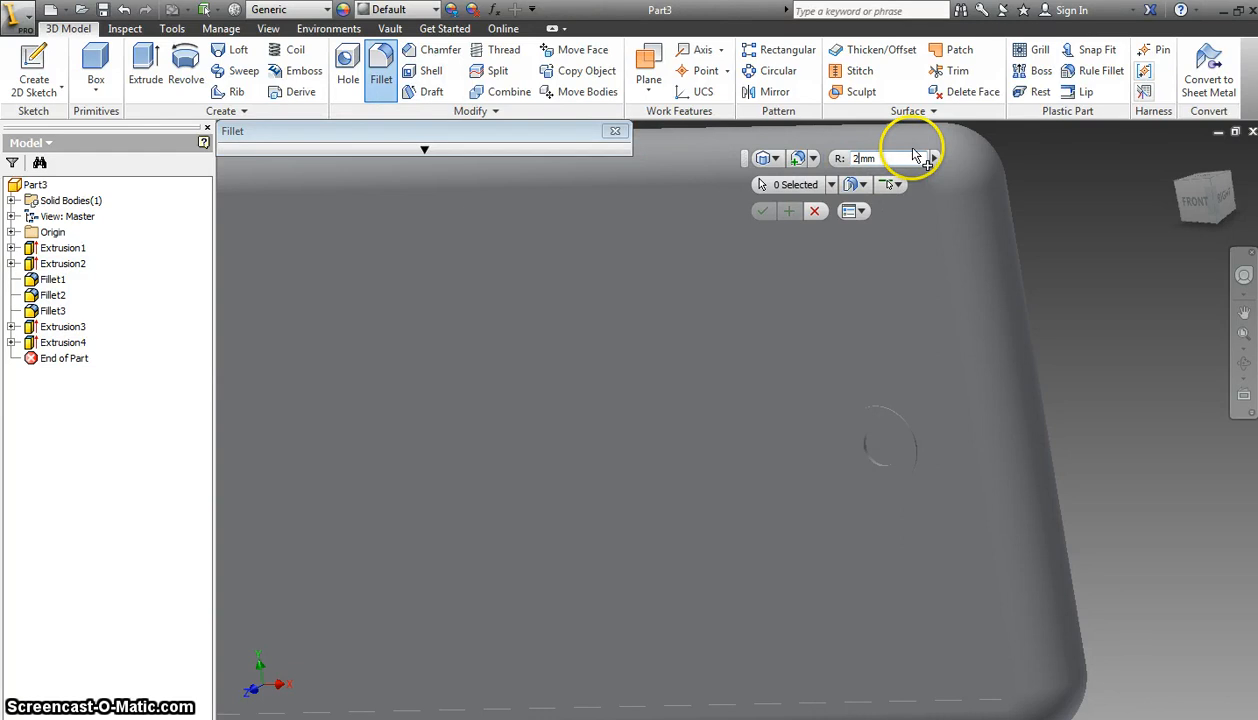
left_click(880, 434)
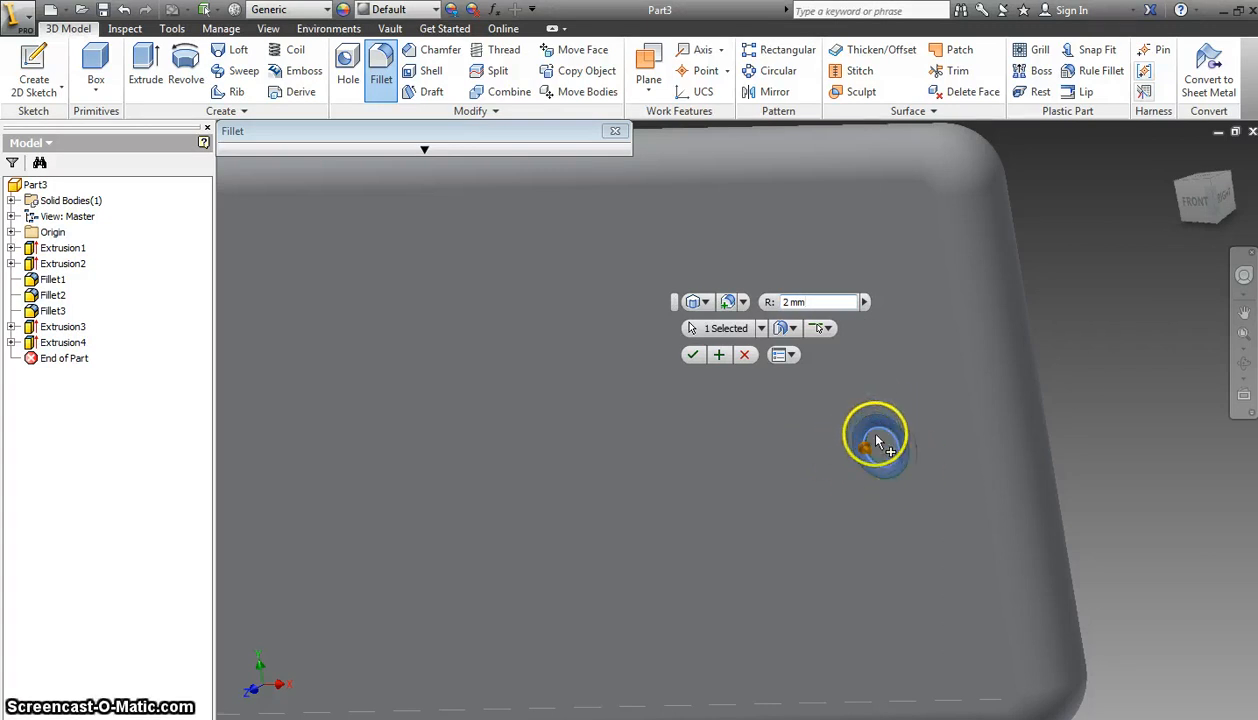
left_click(697, 355)
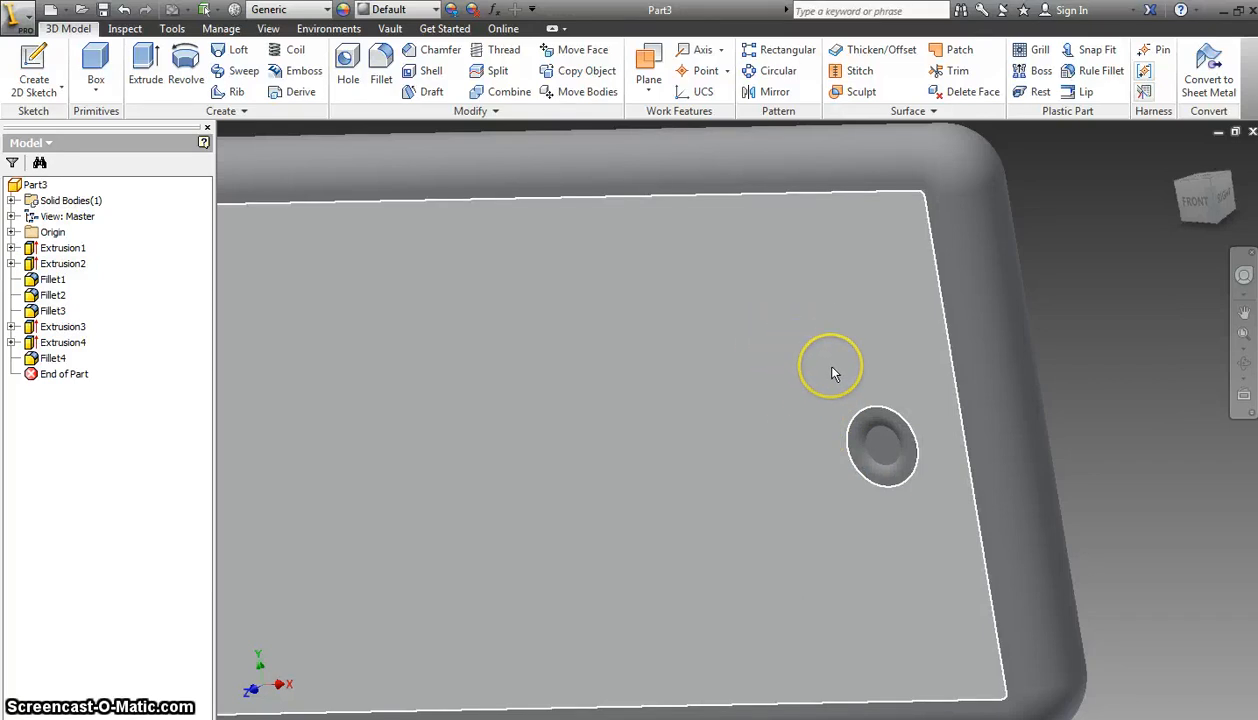
Step: Start a sketch on the front panel face and draw a horizontal rectangle around the origin, clear of the button
mouse_move(835, 373)
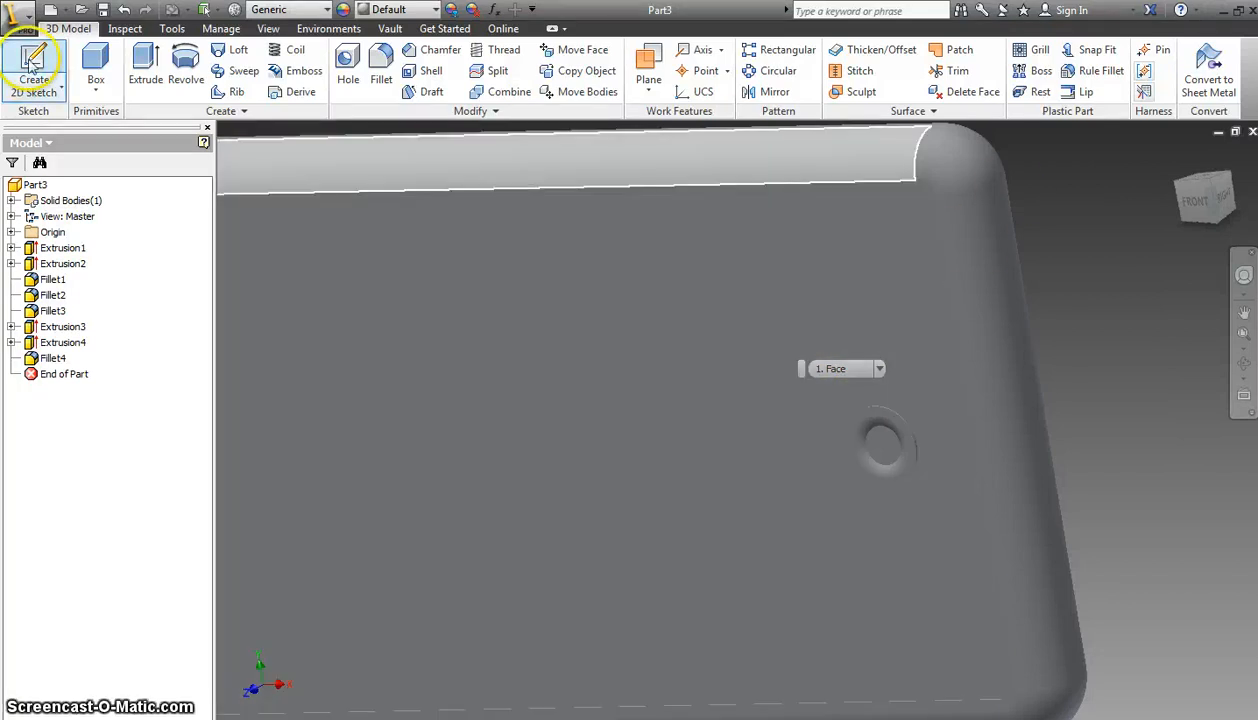
left_click(33, 62)
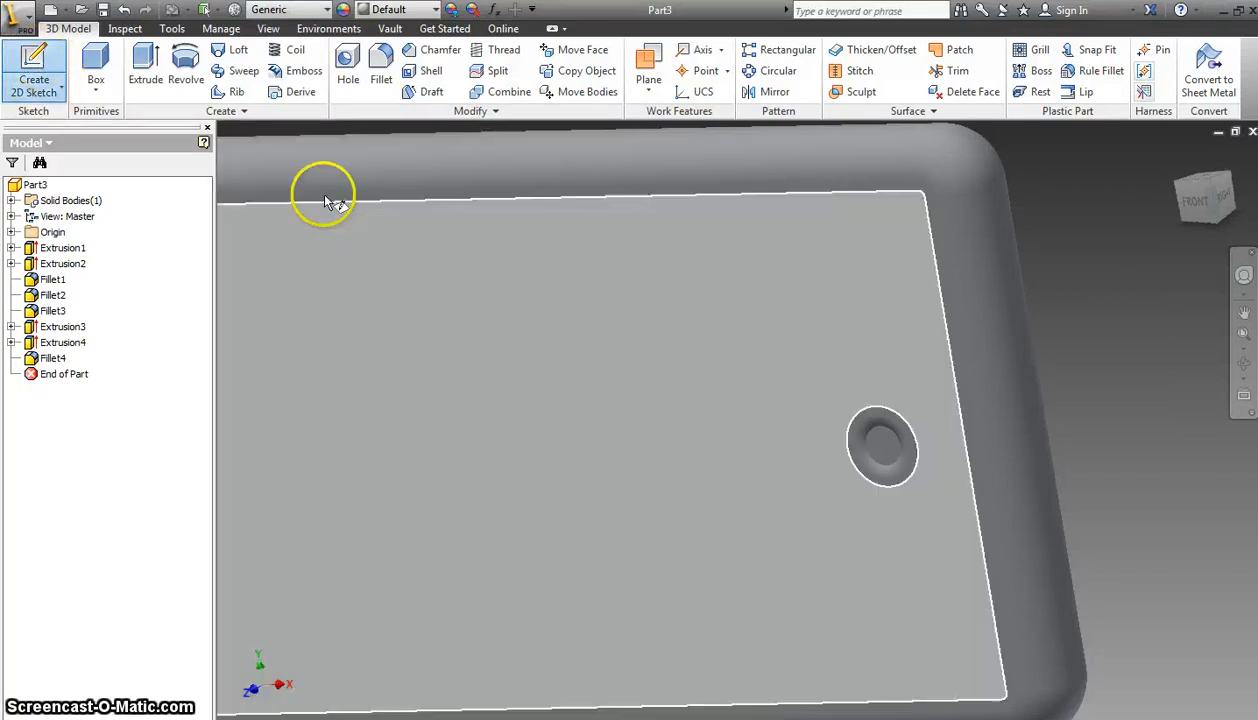
left_click(452, 459)
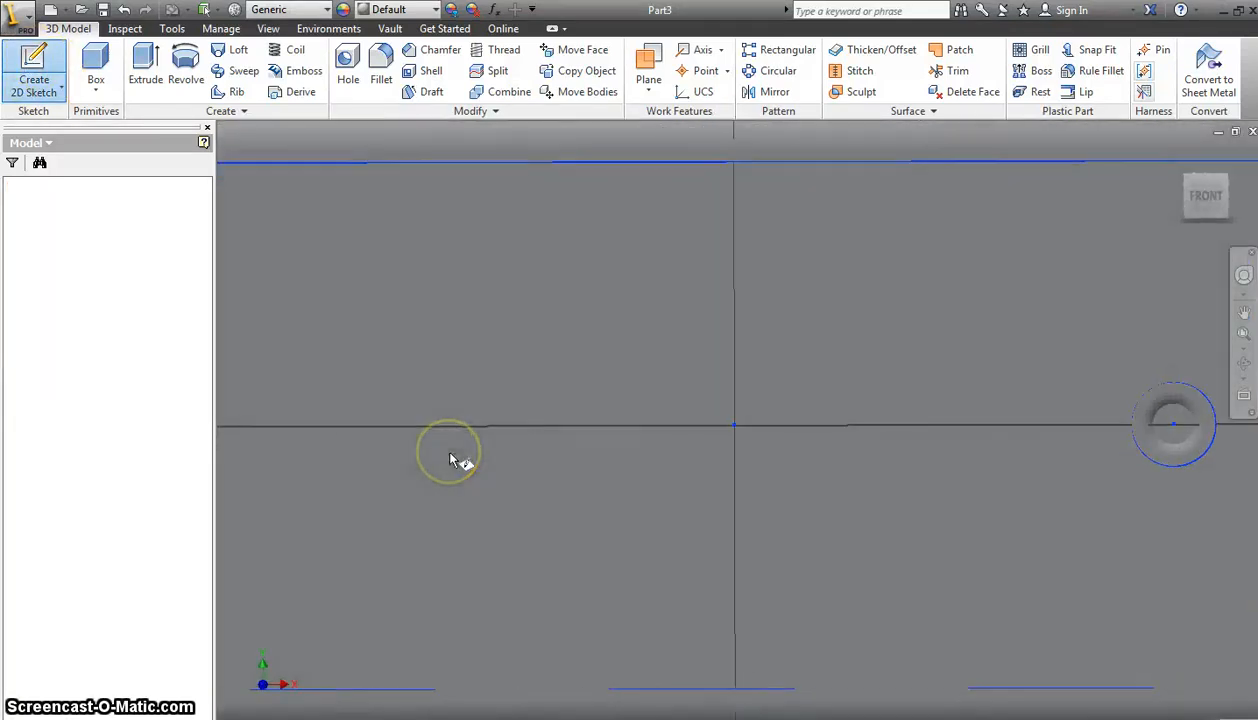
scroll(668, 422, "up", 3)
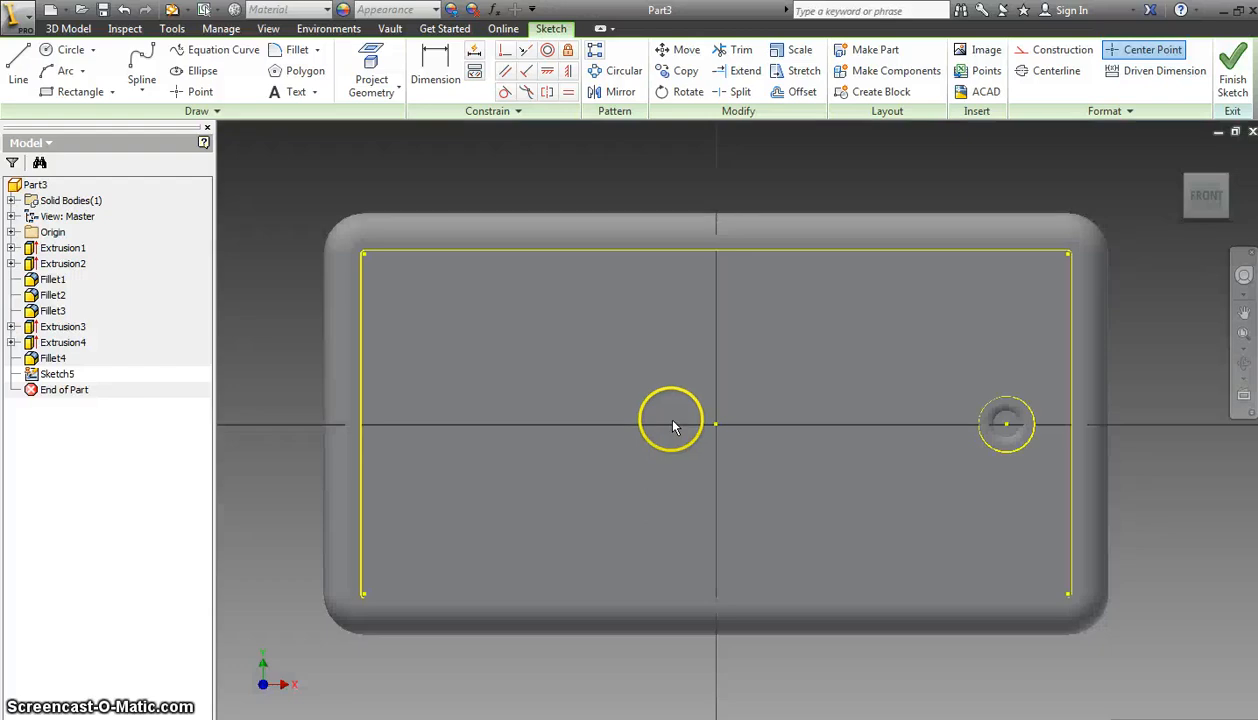
left_click(72, 92)
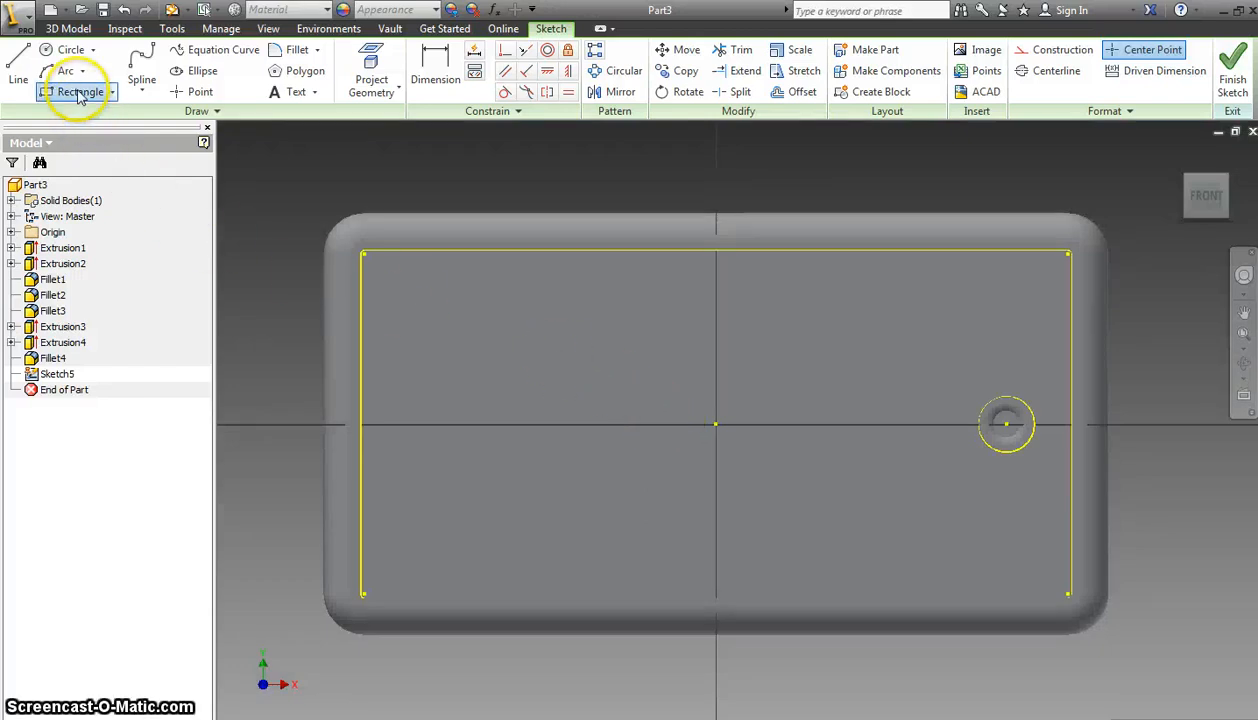
left_click(493, 352)
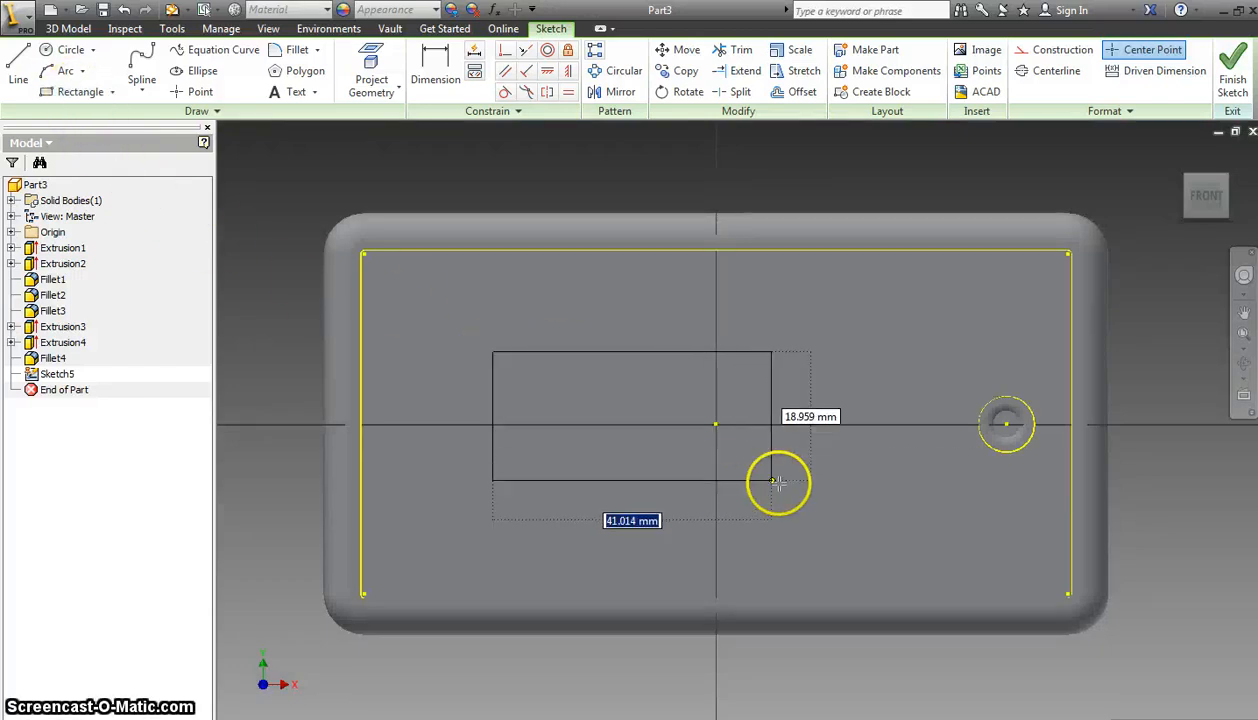
left_click(850, 523)
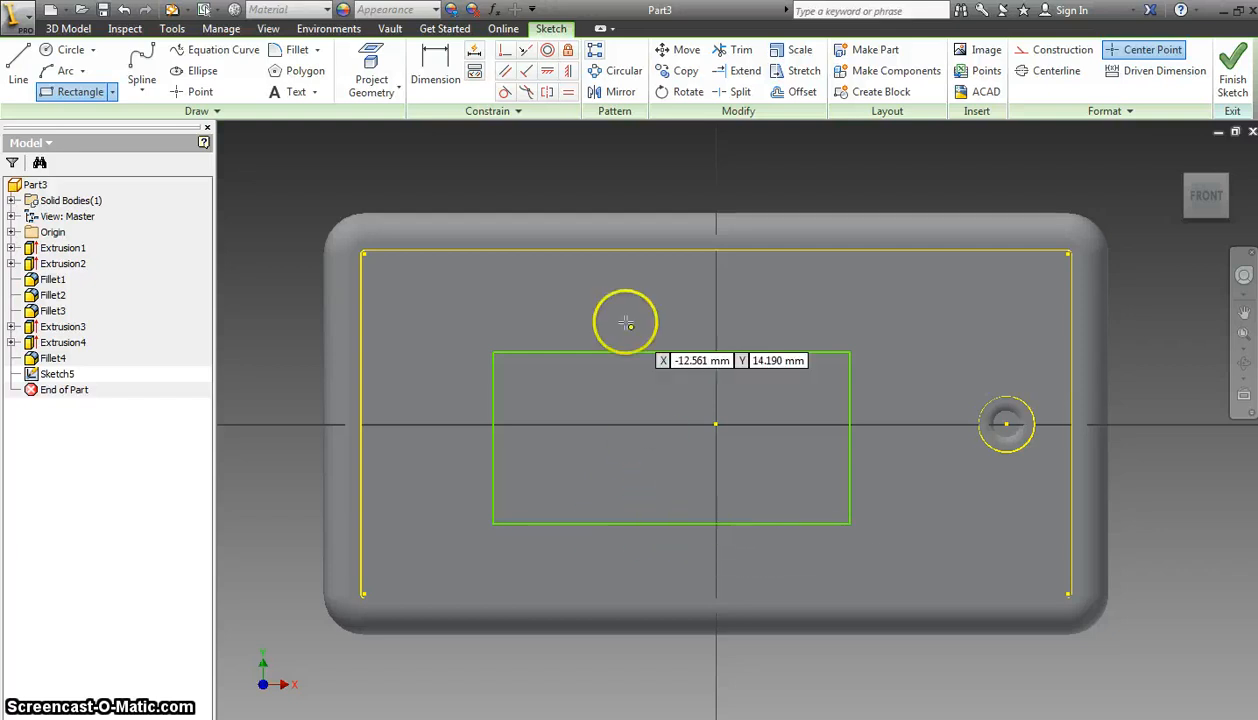
Step: Dimension the large rectangle's upper edge 2 mm from the front panel's upper edge
left_click(435, 68)
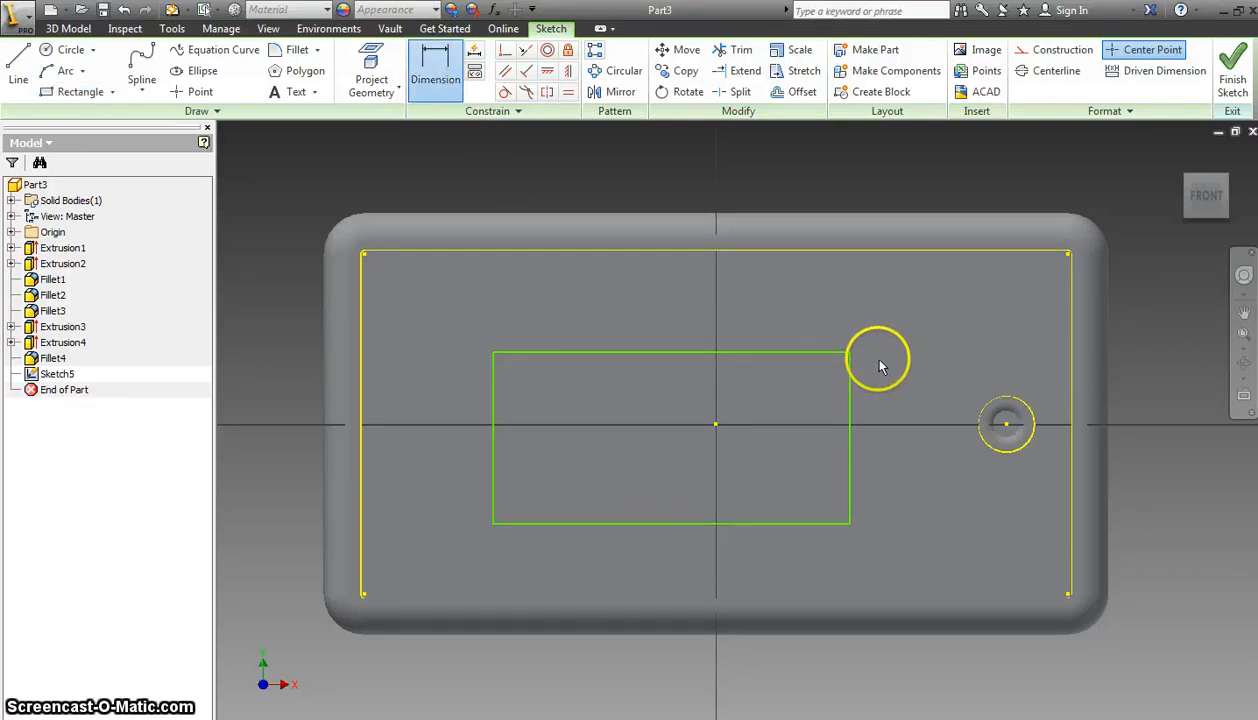
left_click(728, 353)
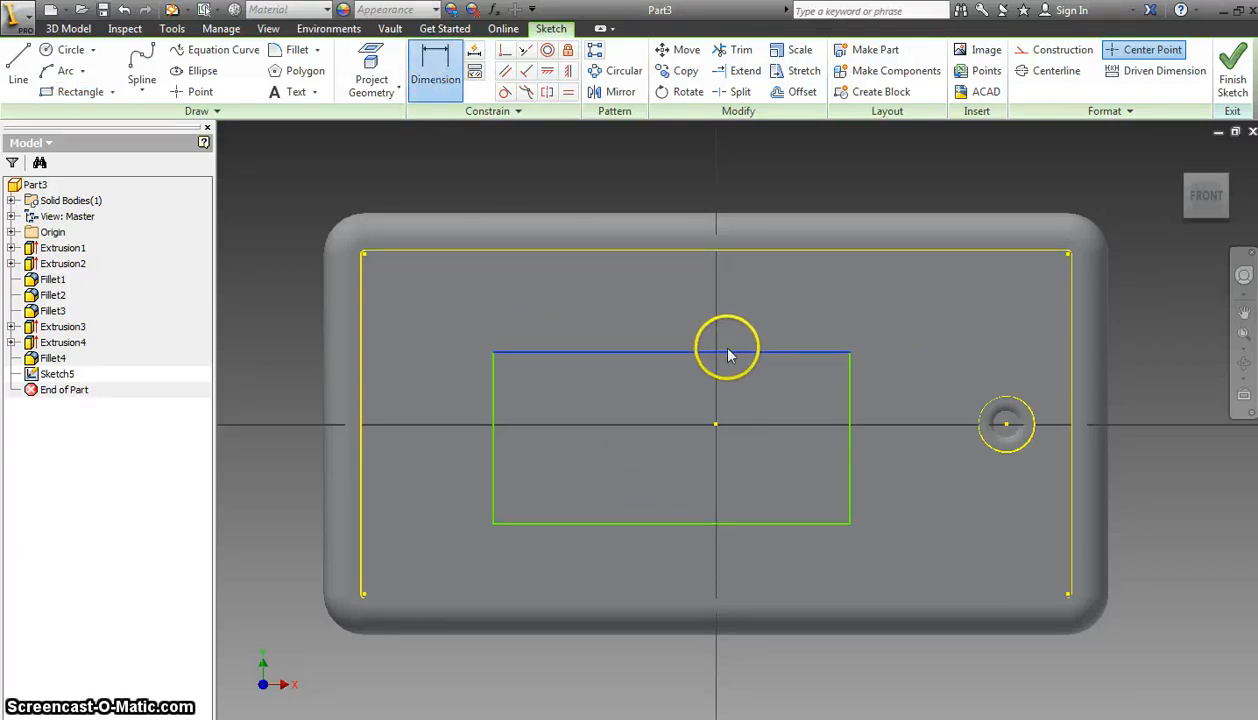
left_click(740, 255)
left_click(770, 290)
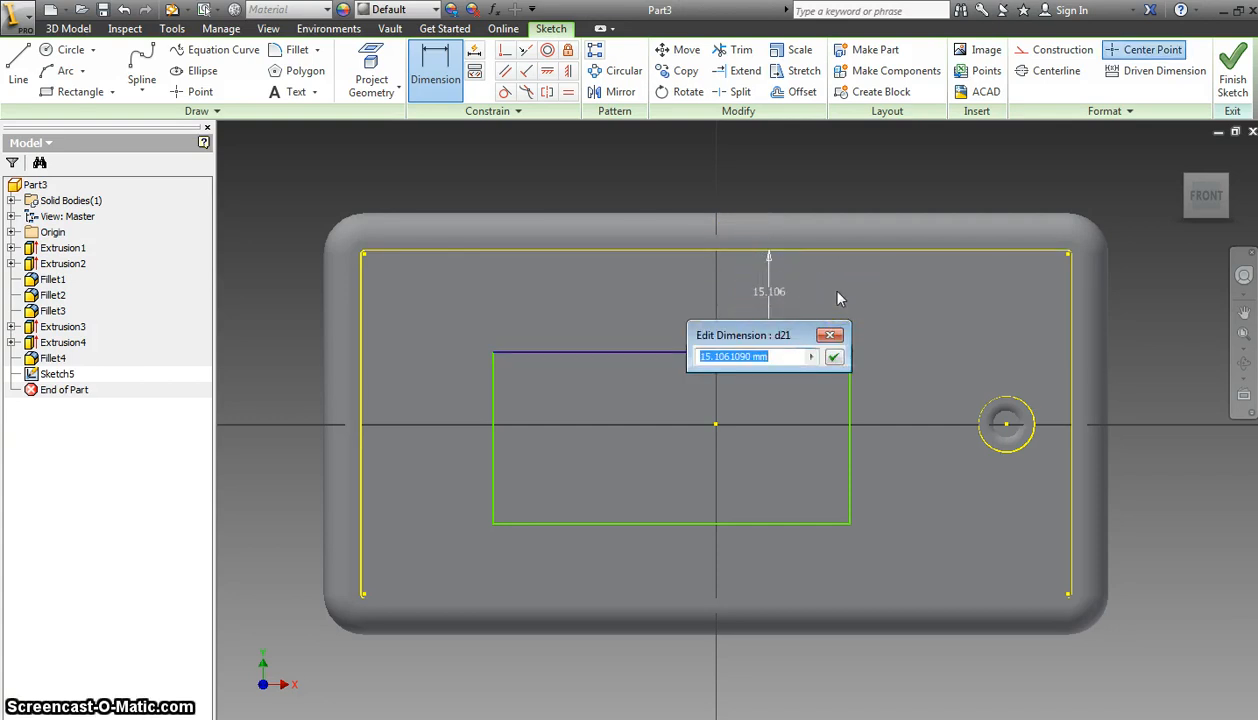
type("2")
key("Return")
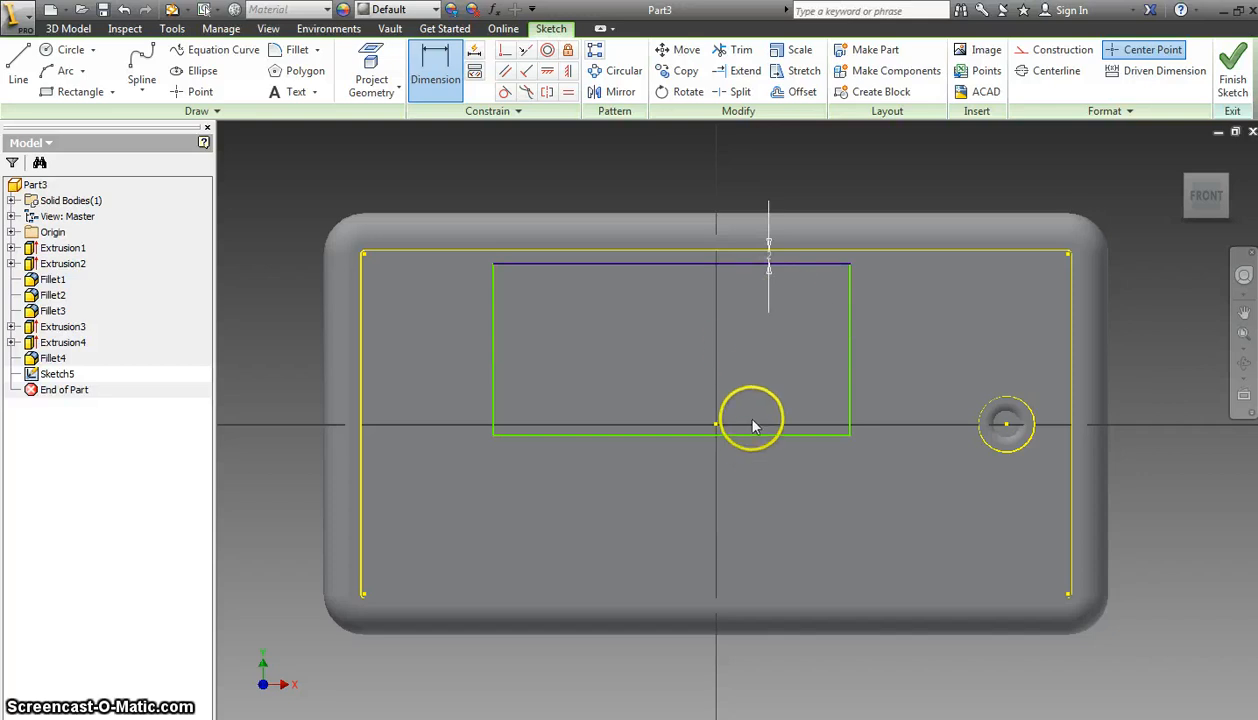
Step: Dimension the large rectangle's lower edge 2 mm from the front panel's lower edge
left_click(740, 433)
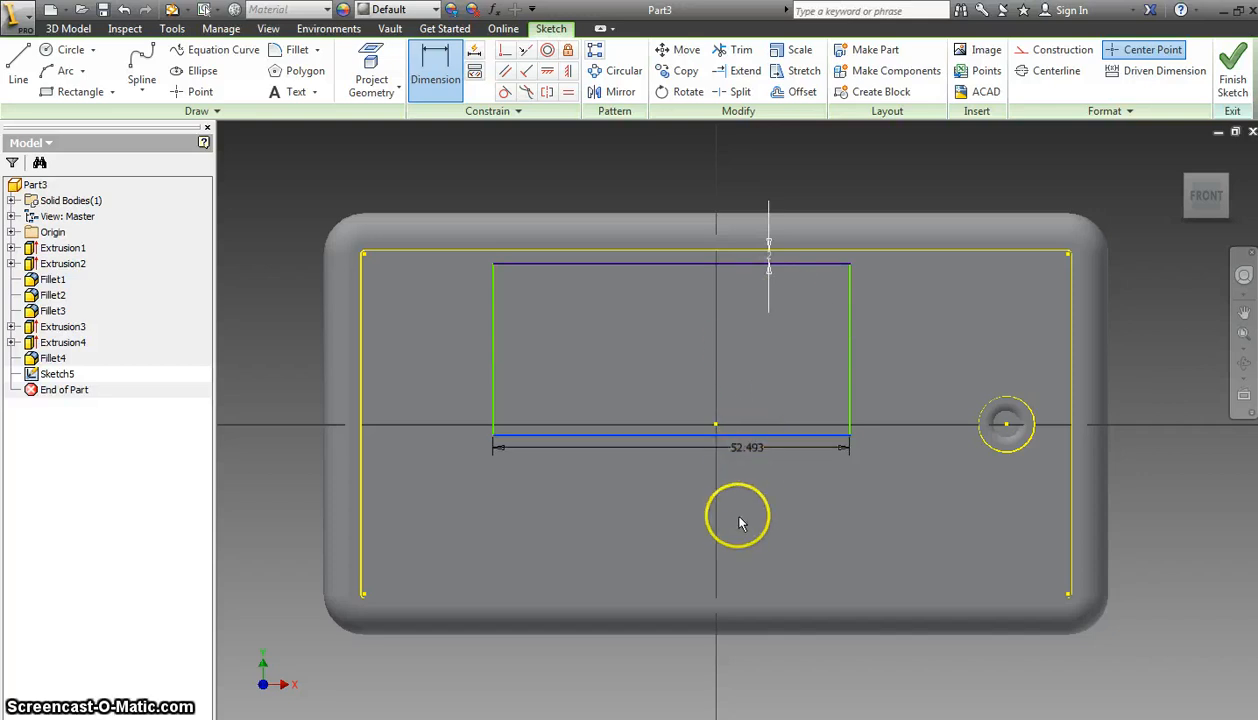
left_click(748, 602)
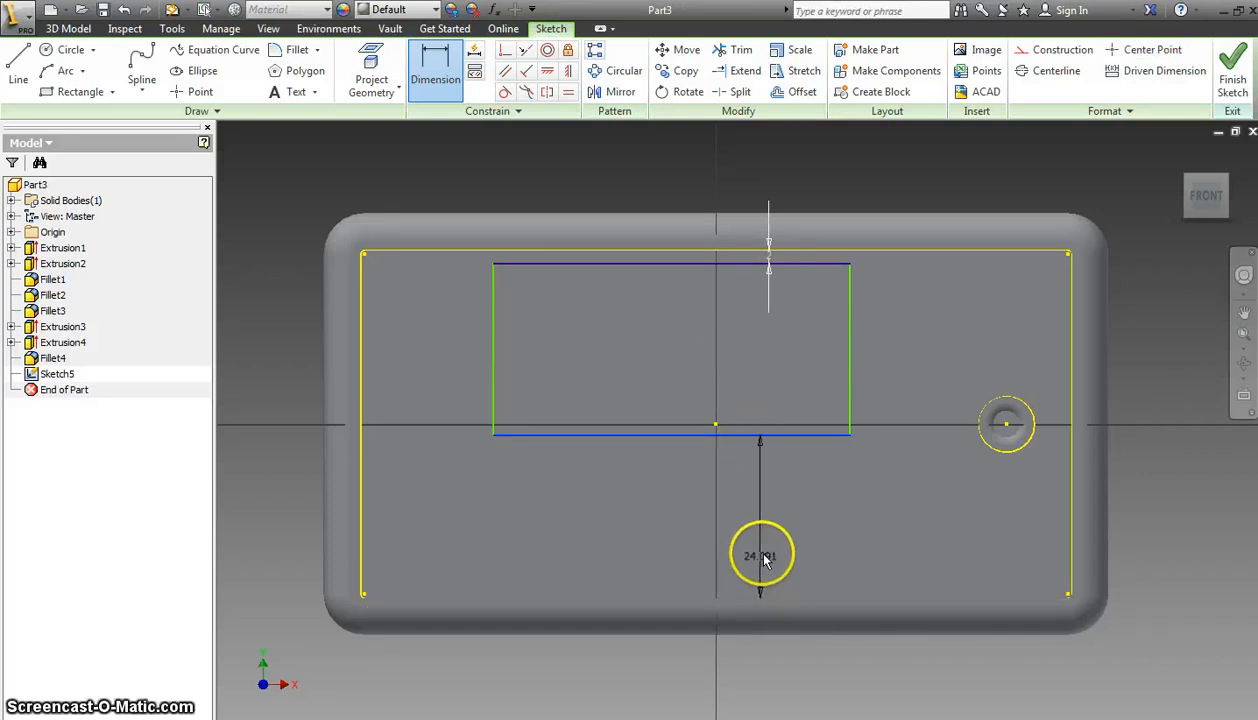
left_click(779, 531)
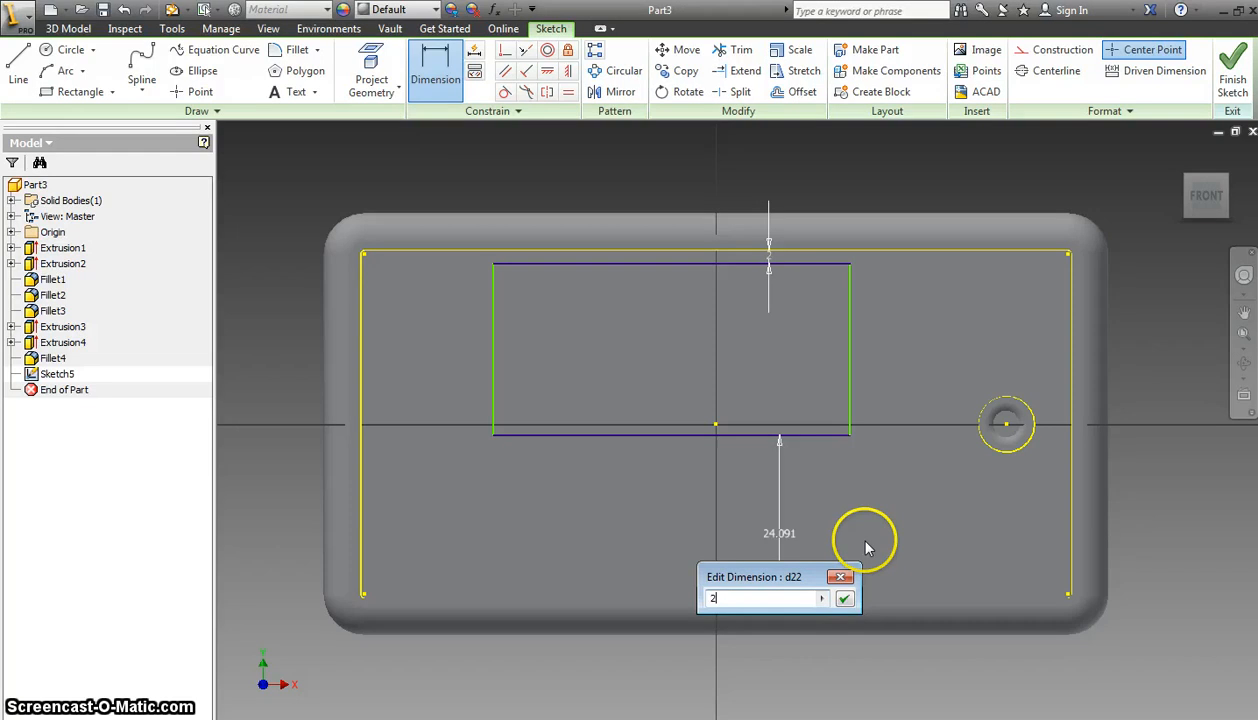
type("2")
key("Return")
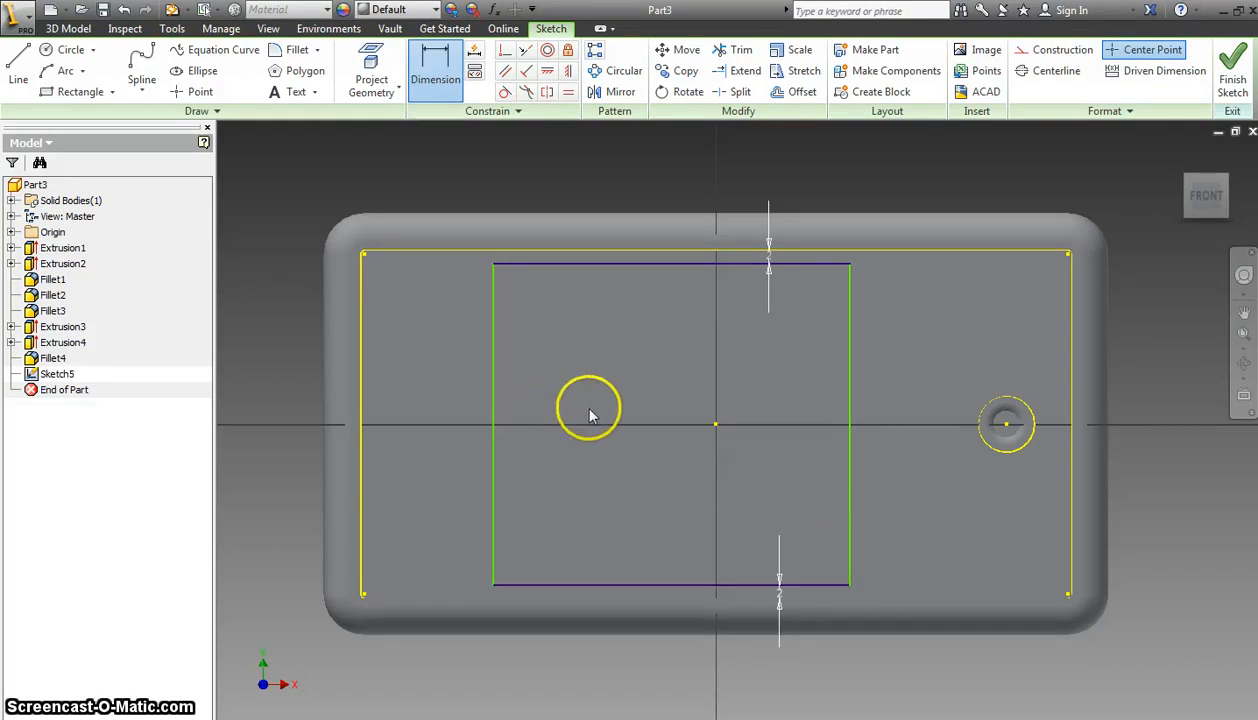
Step: Dimension the large rectangle's button-side edge 18 mm from the front panel's edge beside the button
left_click(850, 410)
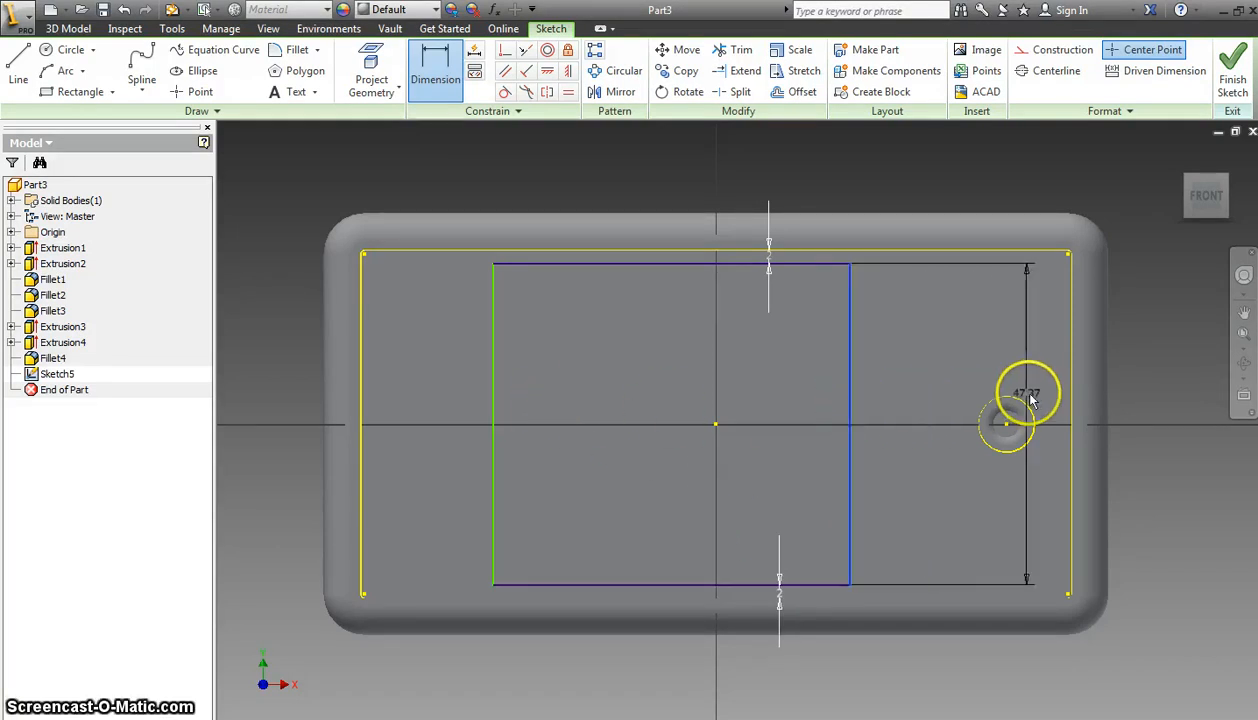
left_click(1070, 390)
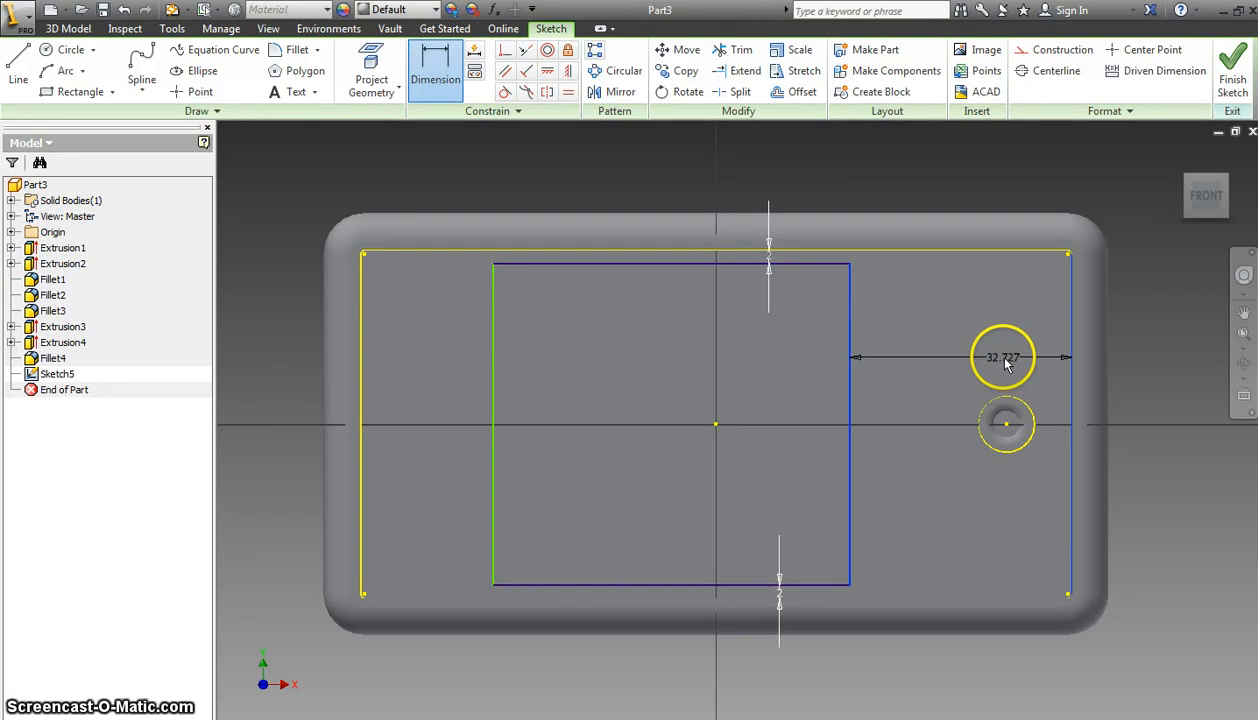
left_click(1005, 350)
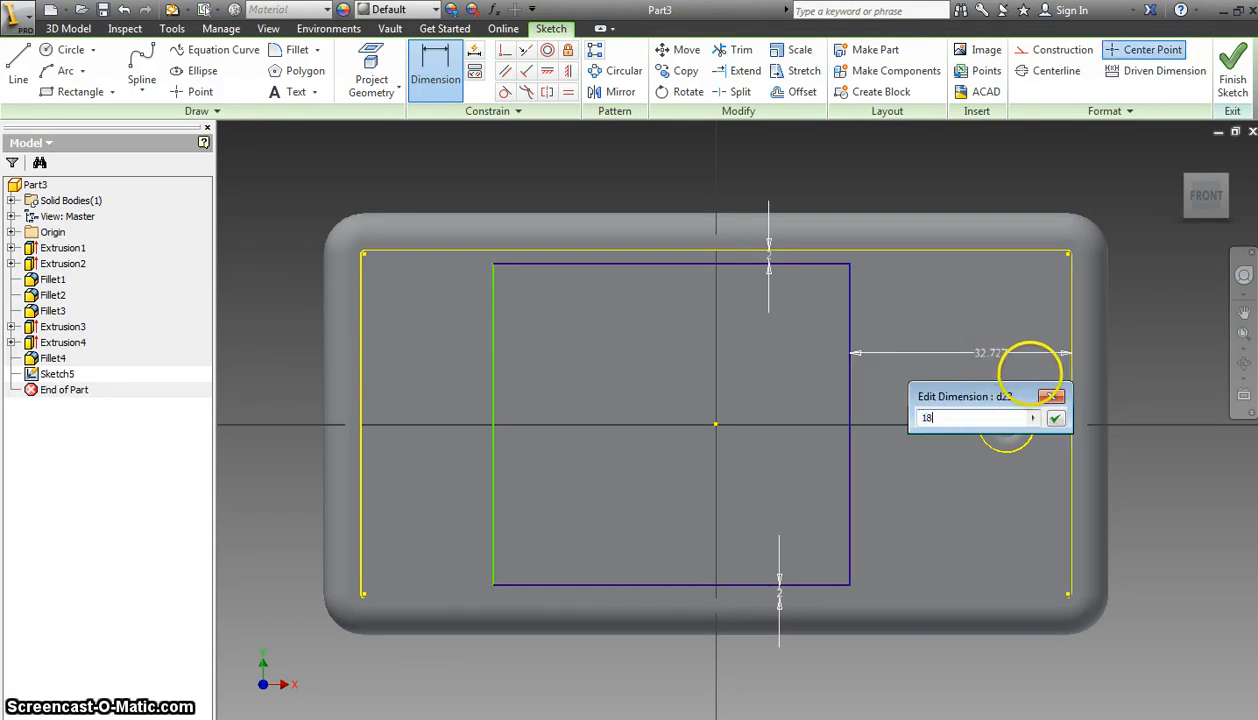
key("Return")
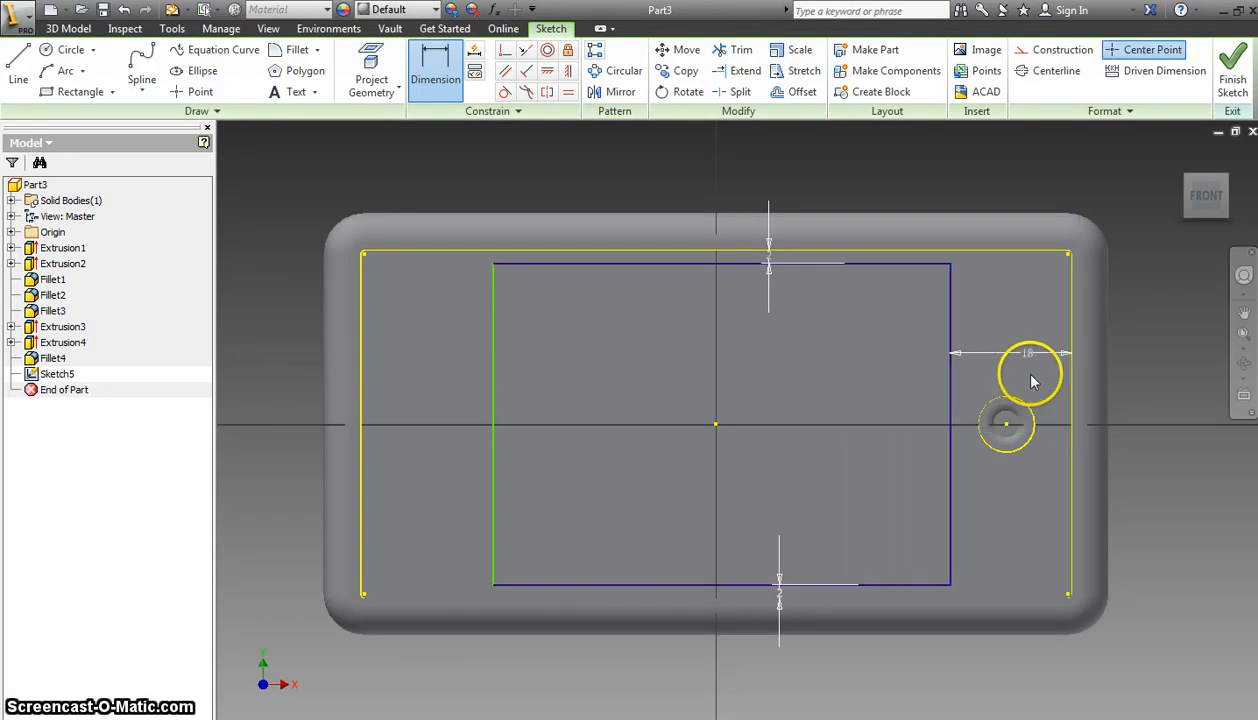
Step: Dimension the large rectangle's left edge 8 mm from the front panel's left edge
left_click(493, 344)
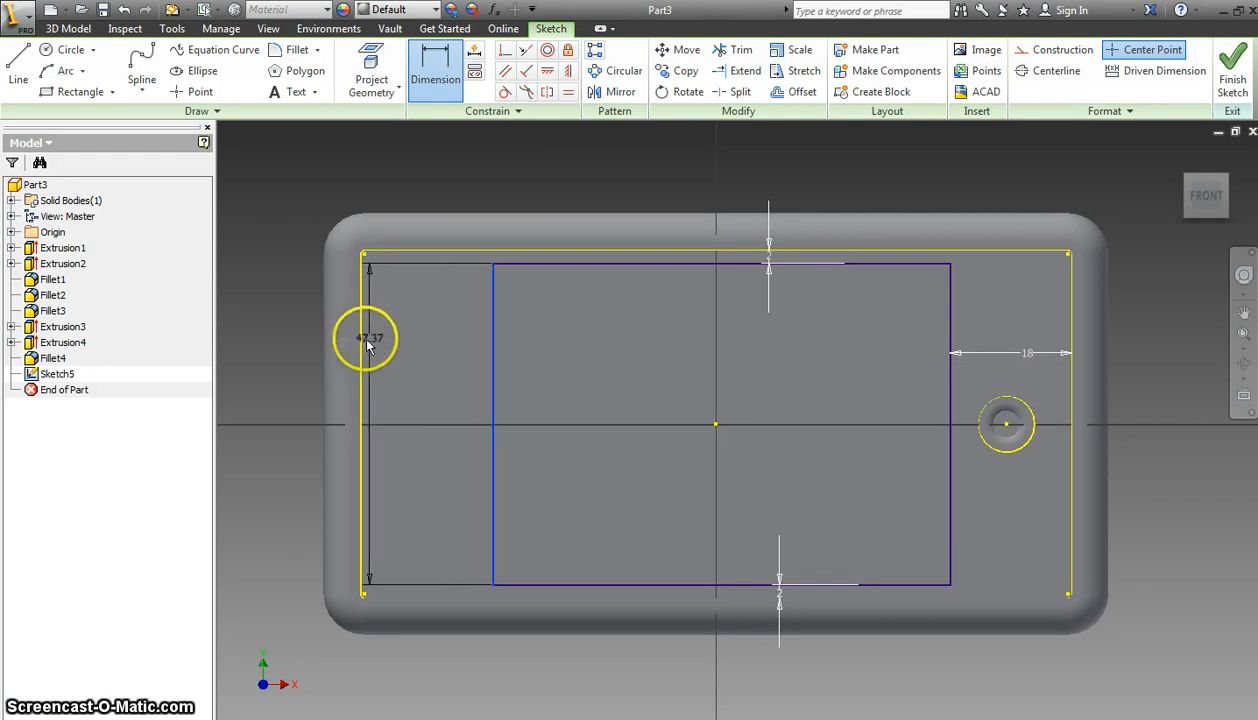
left_click(361, 332)
left_click(414, 355)
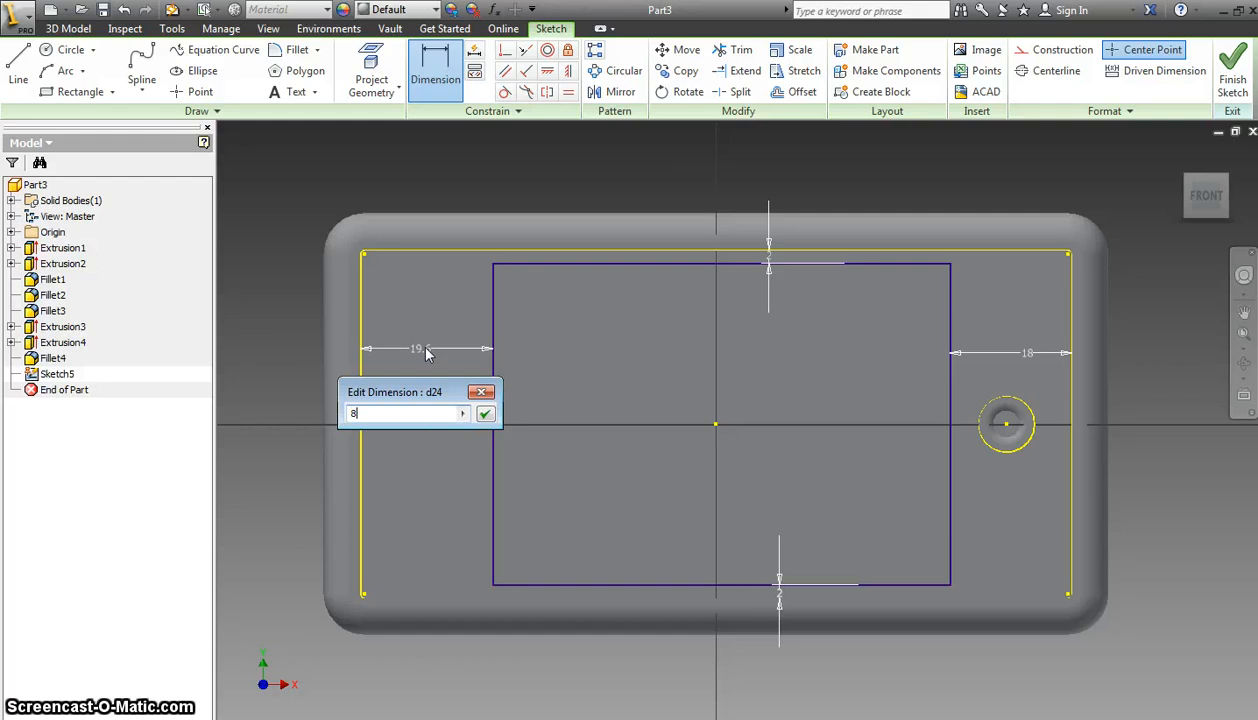
key("Return")
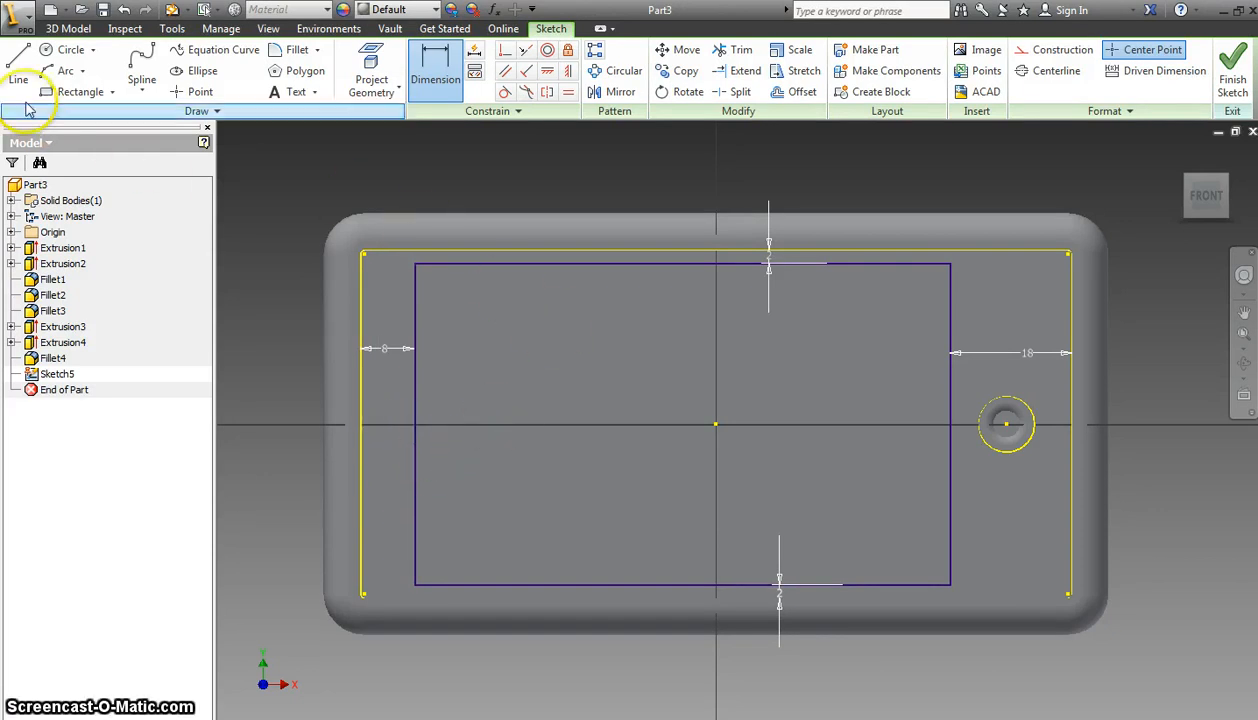
Step: Sketch a narrow vertical rectangle, about 2.2 by 10 mm, between the panel's left edge and the large rectangle, crossing the horizontal axis
left_click(67, 92)
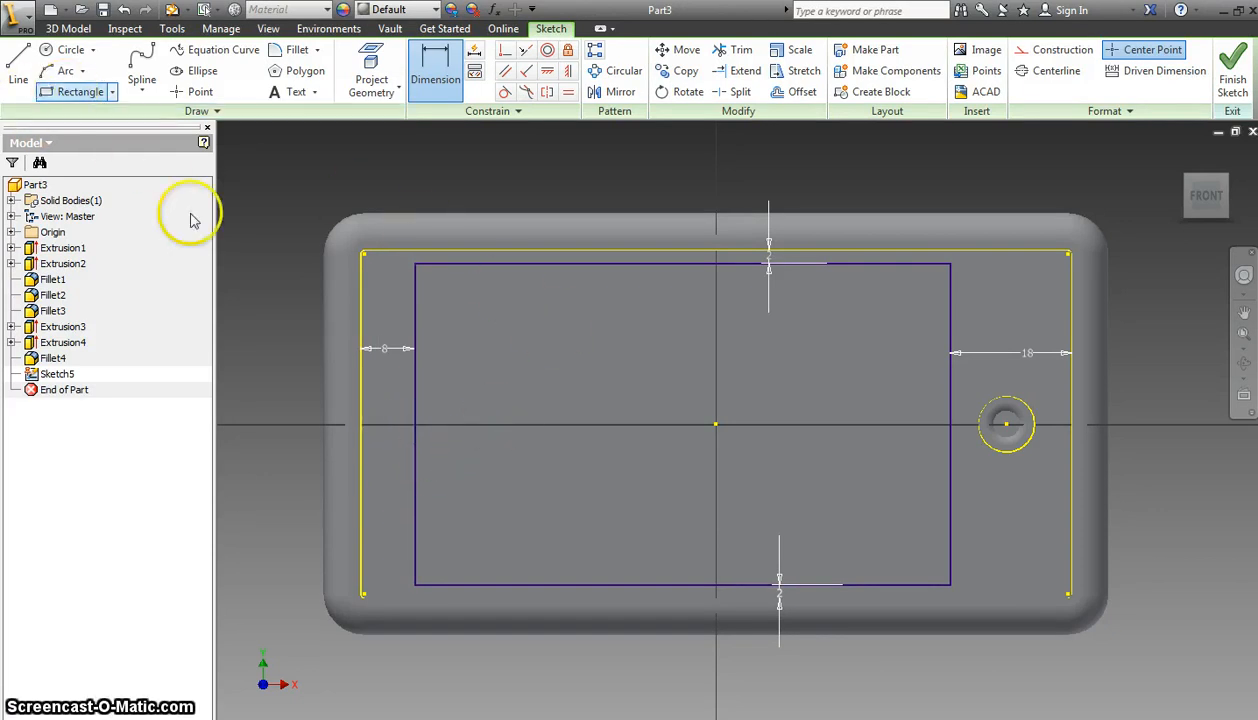
left_click(377, 398)
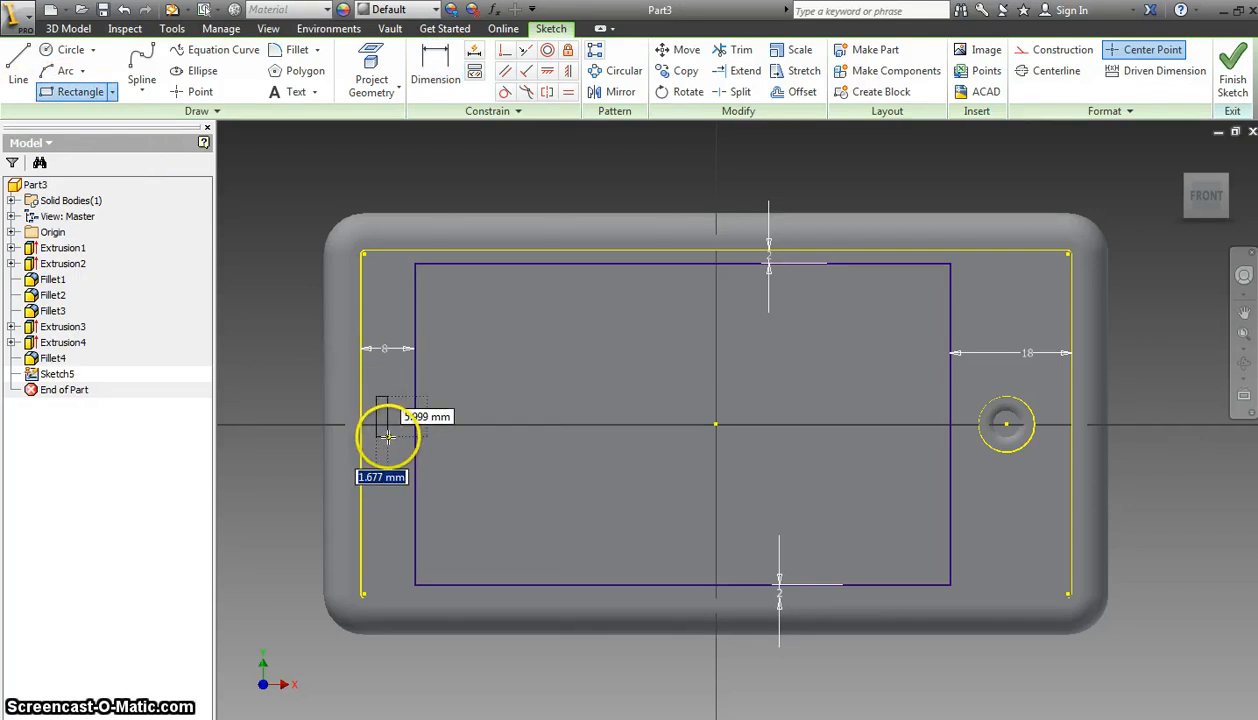
left_click(392, 463)
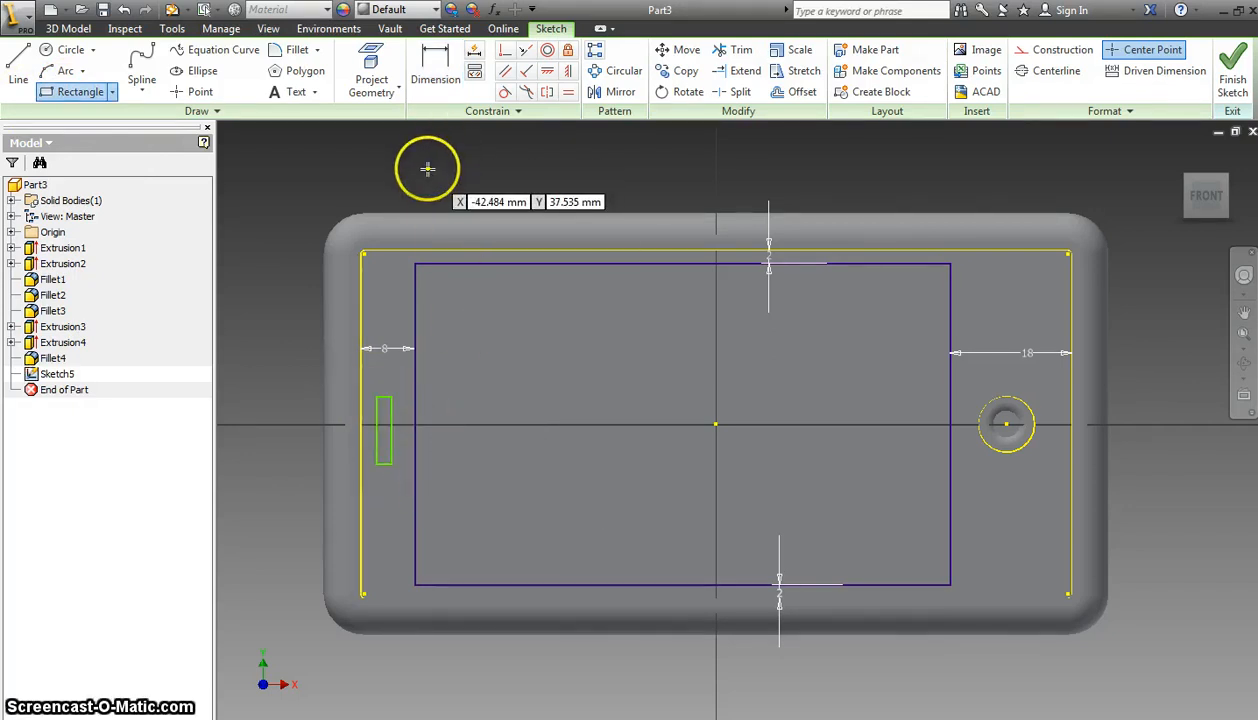
Step: Dimension the narrow rectangle 10 mm high and 1 mm wide
left_click(435, 78)
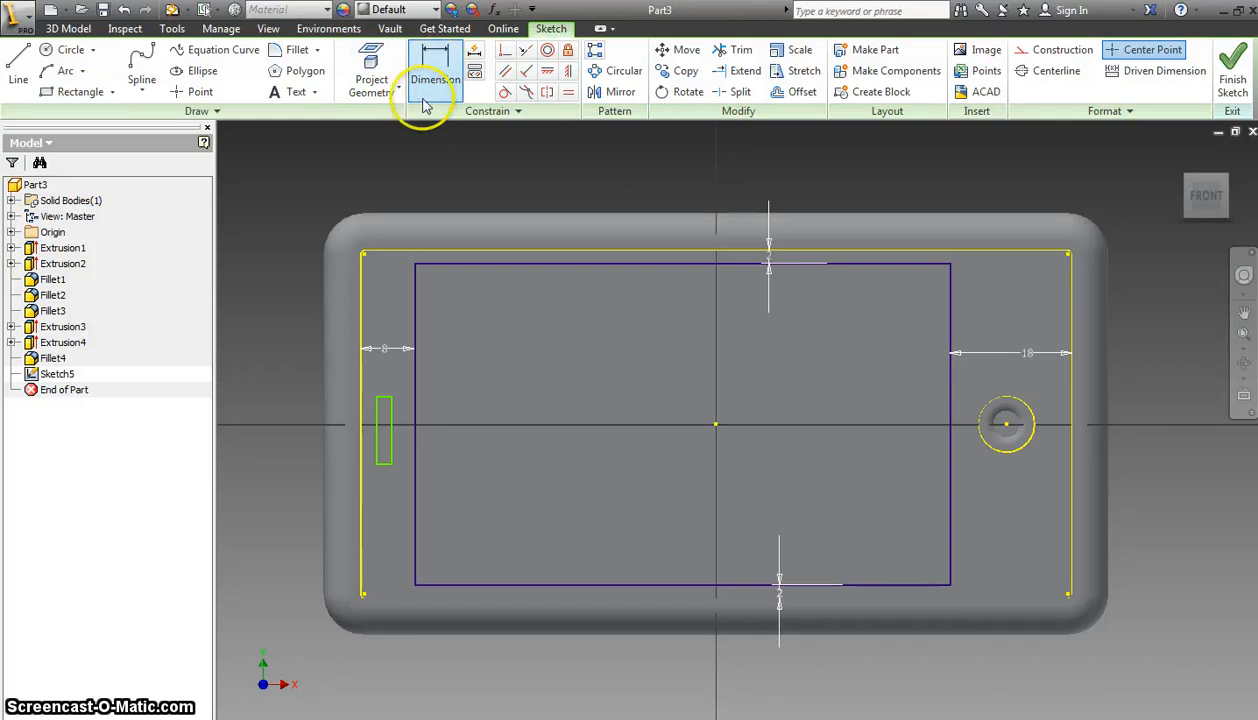
left_click(391, 420)
left_click(443, 410)
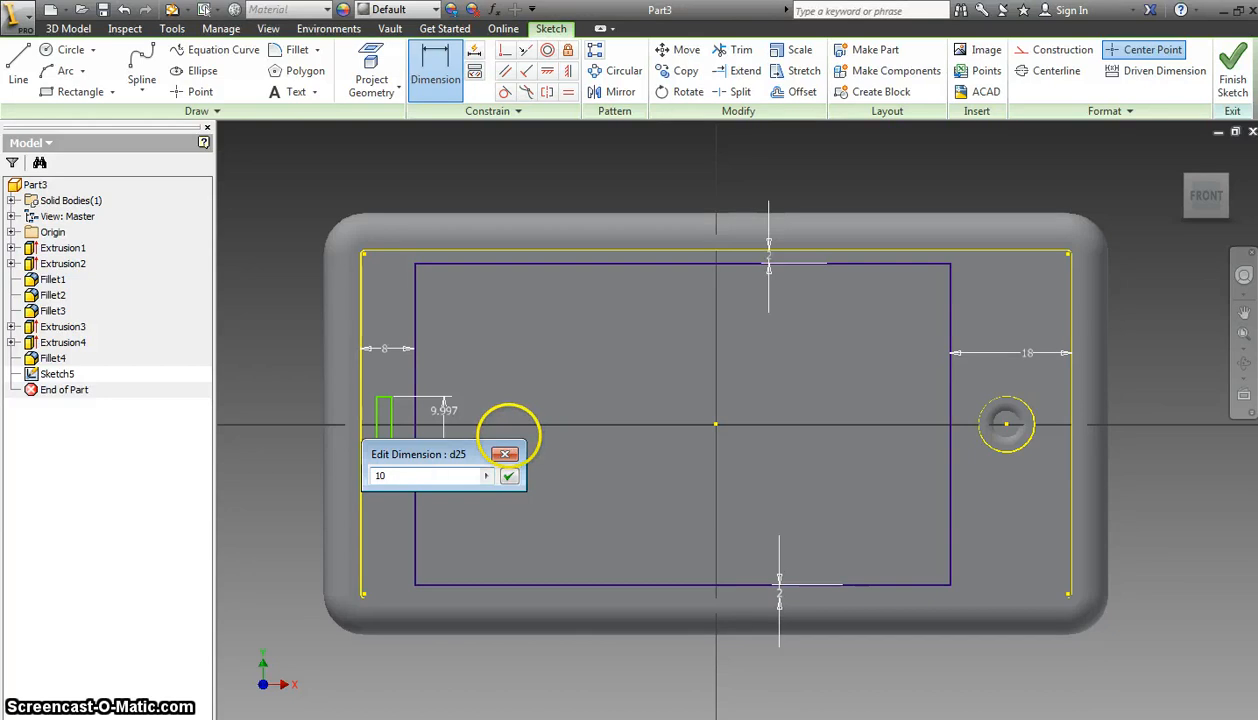
key("Return")
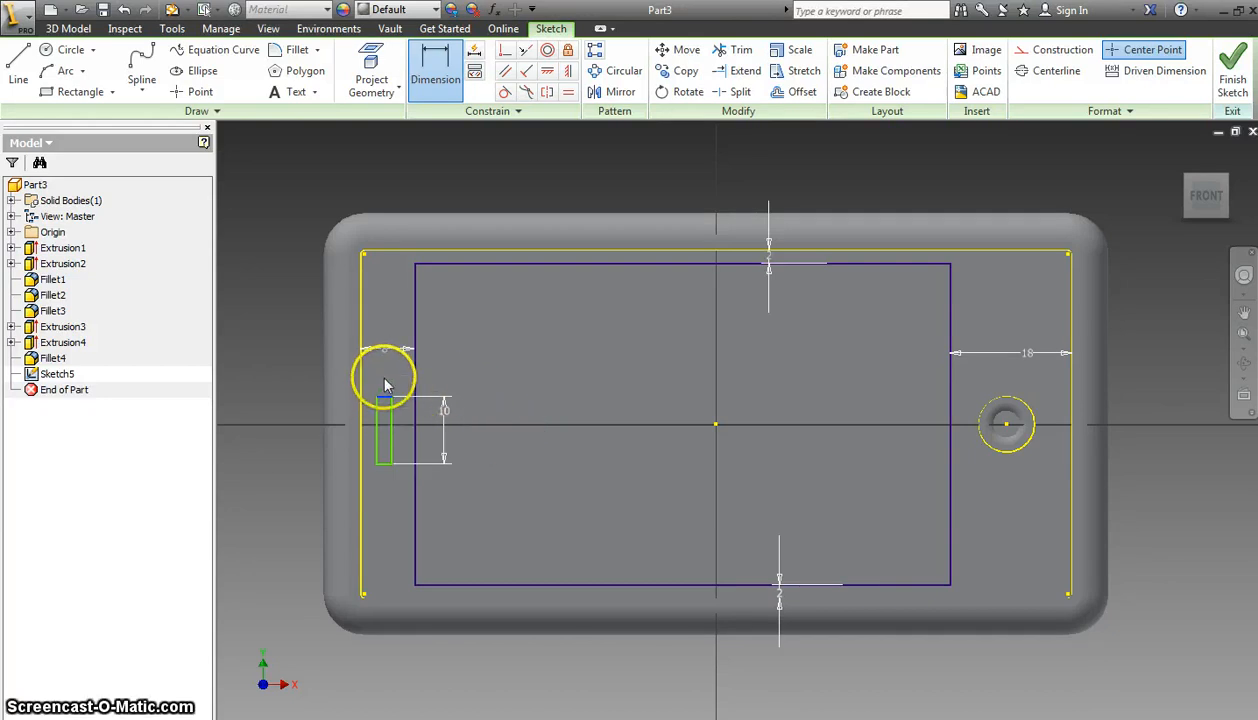
left_click(399, 373)
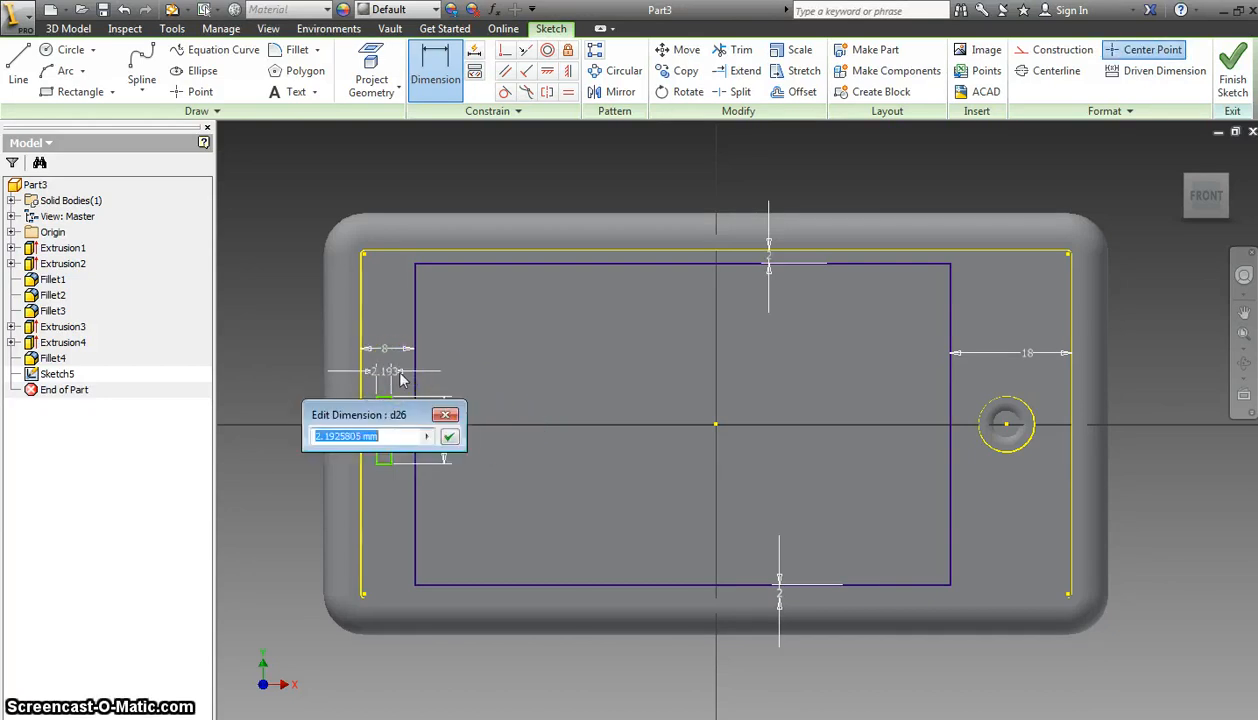
key("Return")
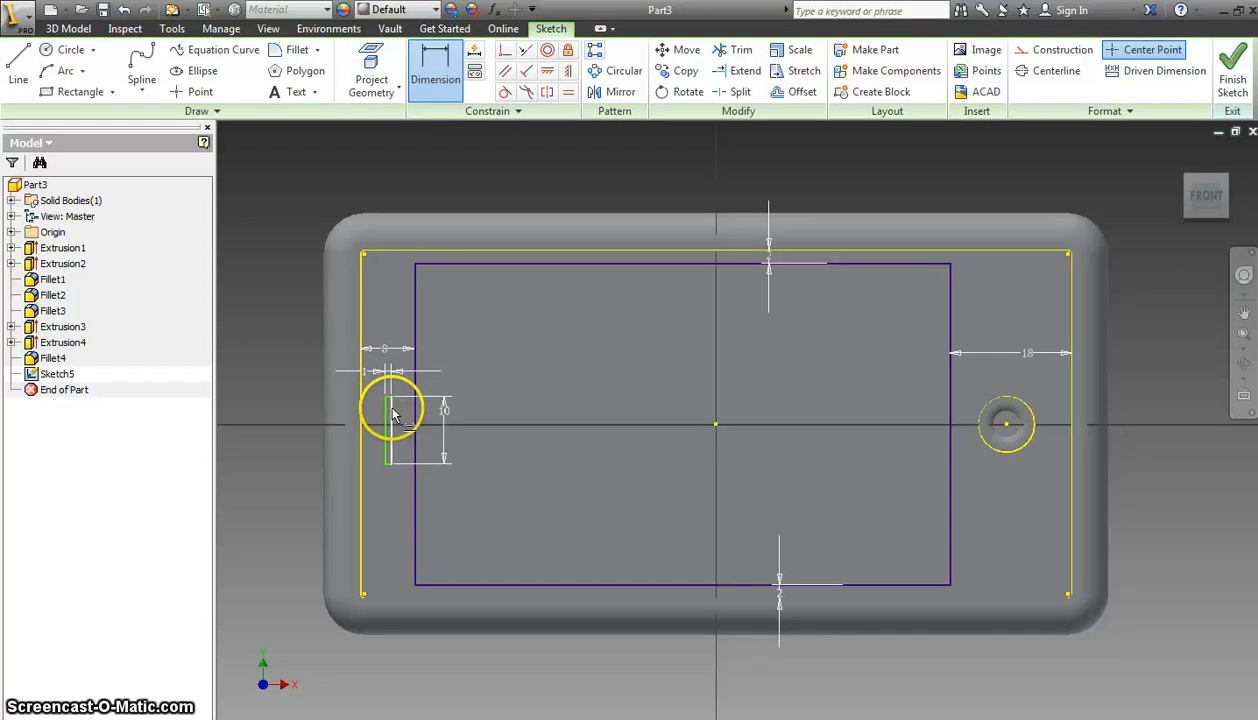
Step: Dimension the narrow rectangle's left side 4 mm from the front panel's left edge
scroll(380, 410, "up", 3)
scroll(379, 418, "up", 2)
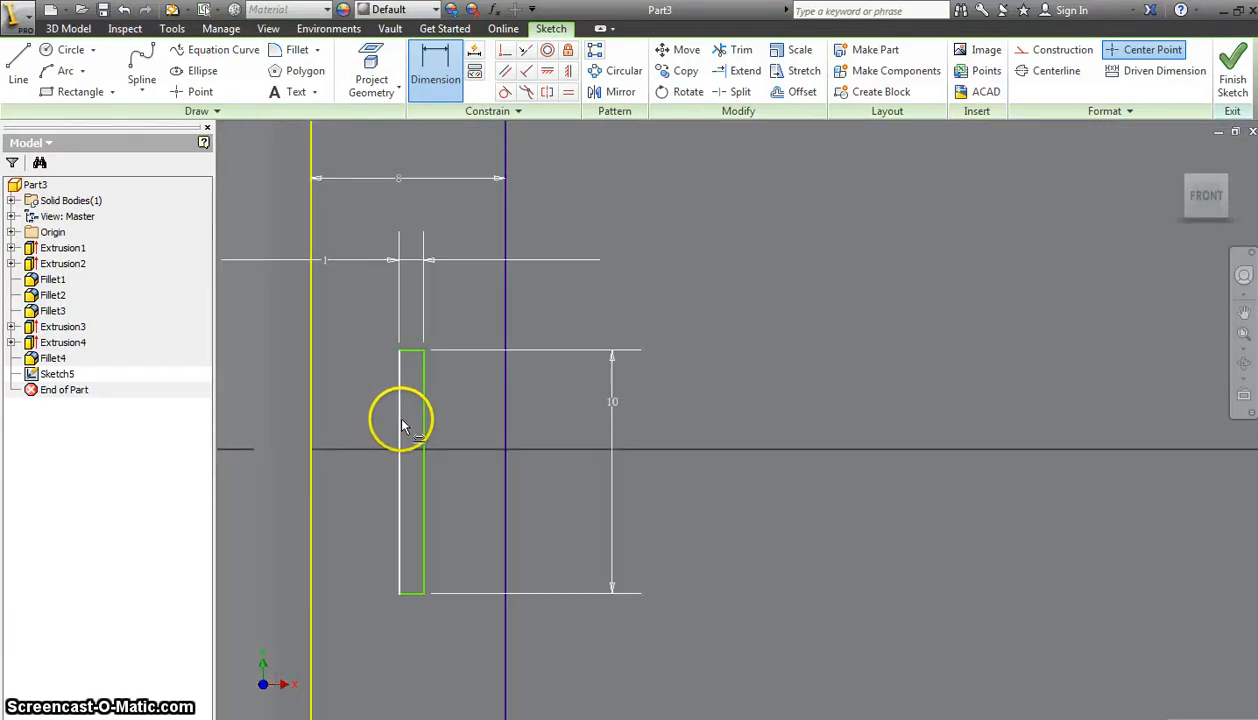
left_click(400, 427)
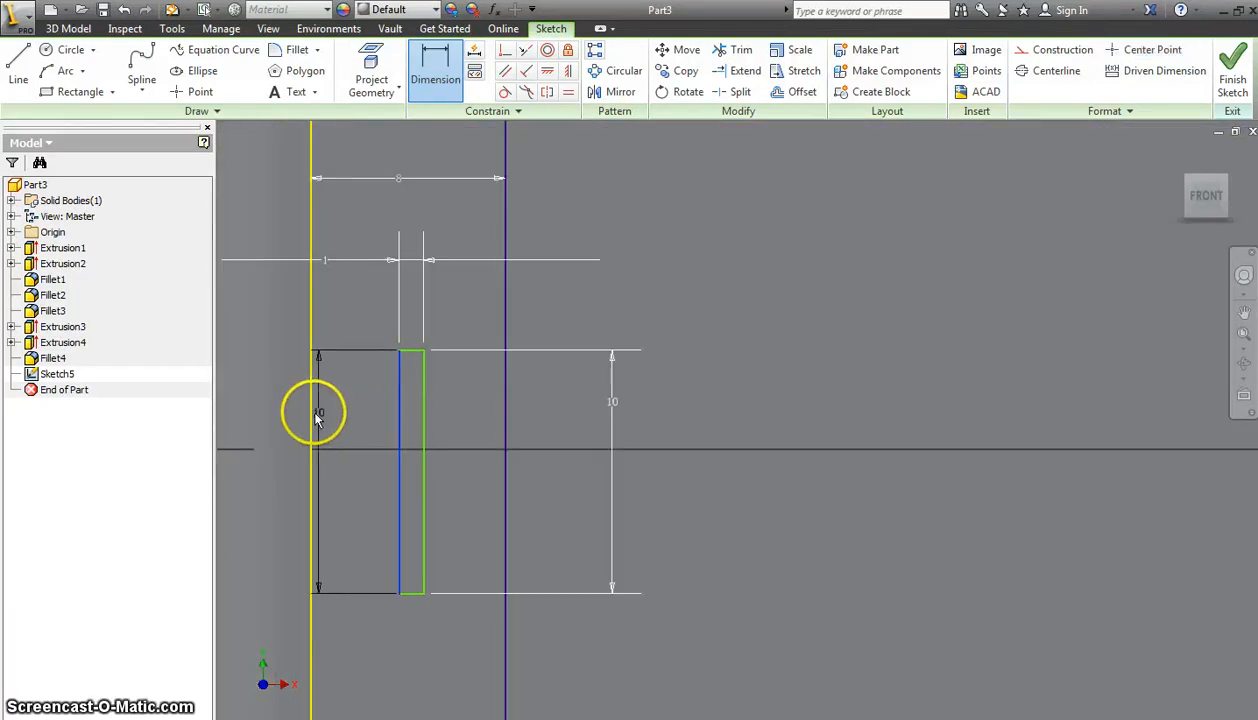
left_click(312, 416)
left_click(345, 408)
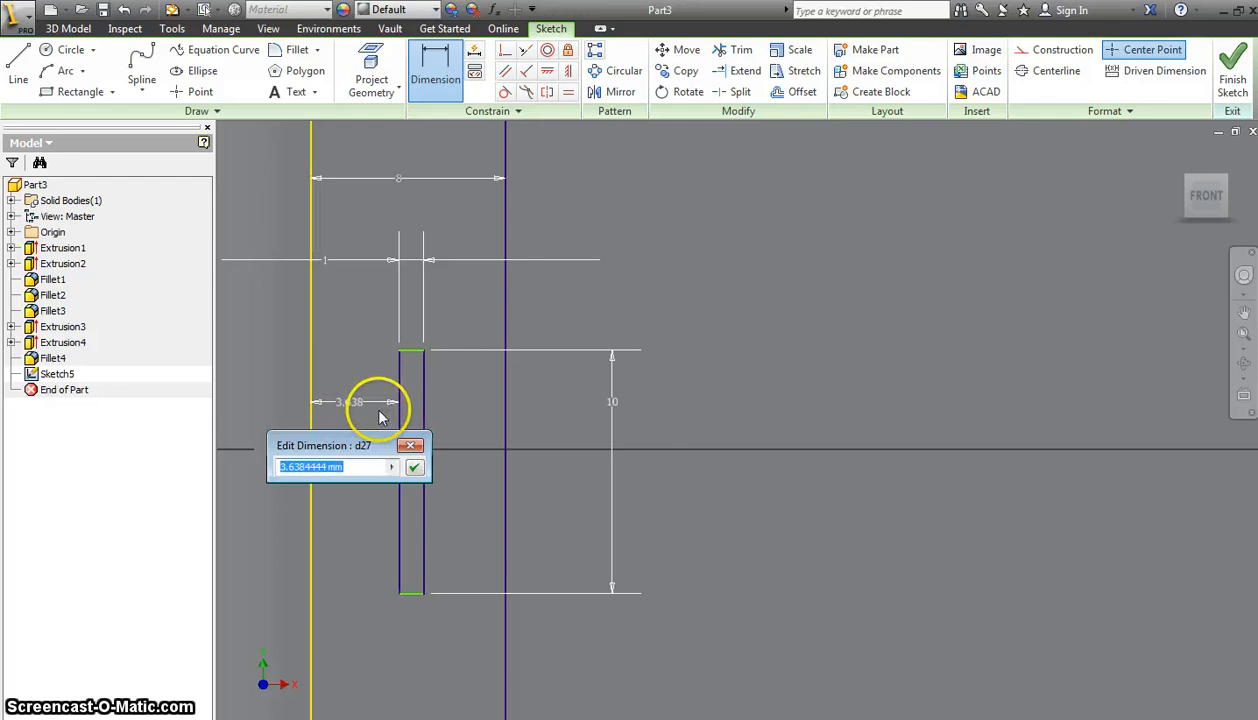
type("4")
key("Return")
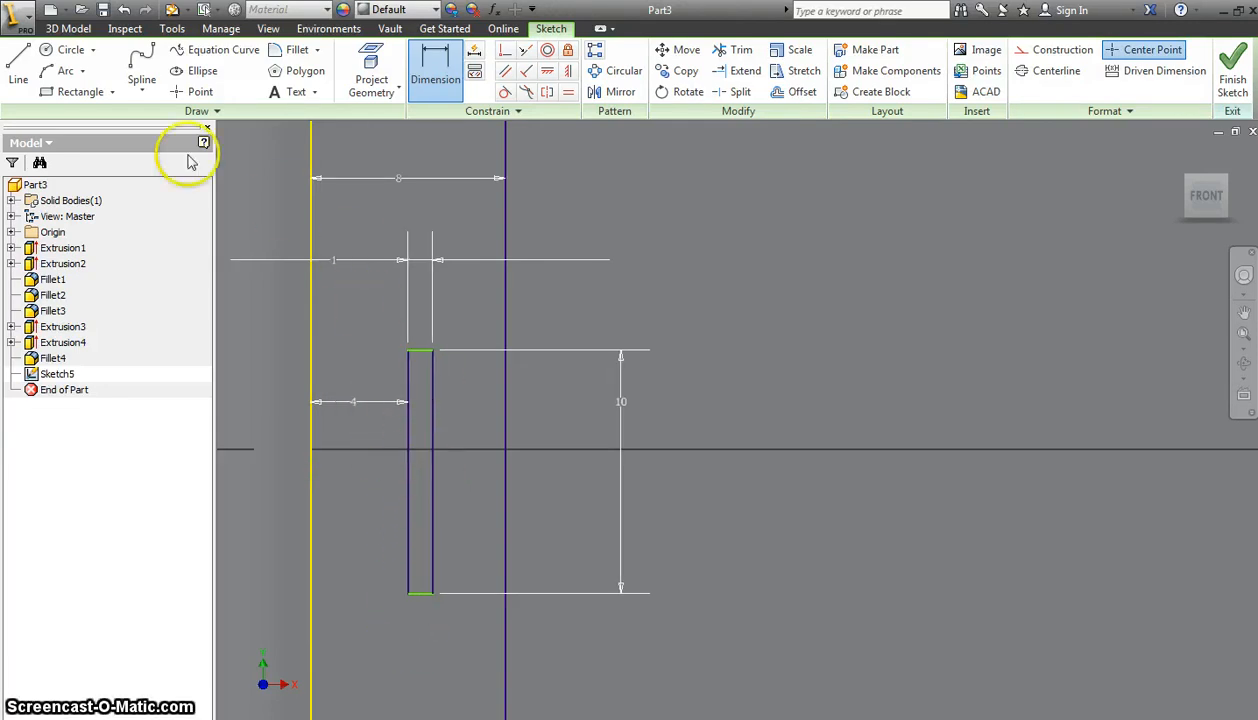
Step: Draw a horizontal line across the narrow rectangle at mid-height, connecting its two long sides
left_click(446, 82)
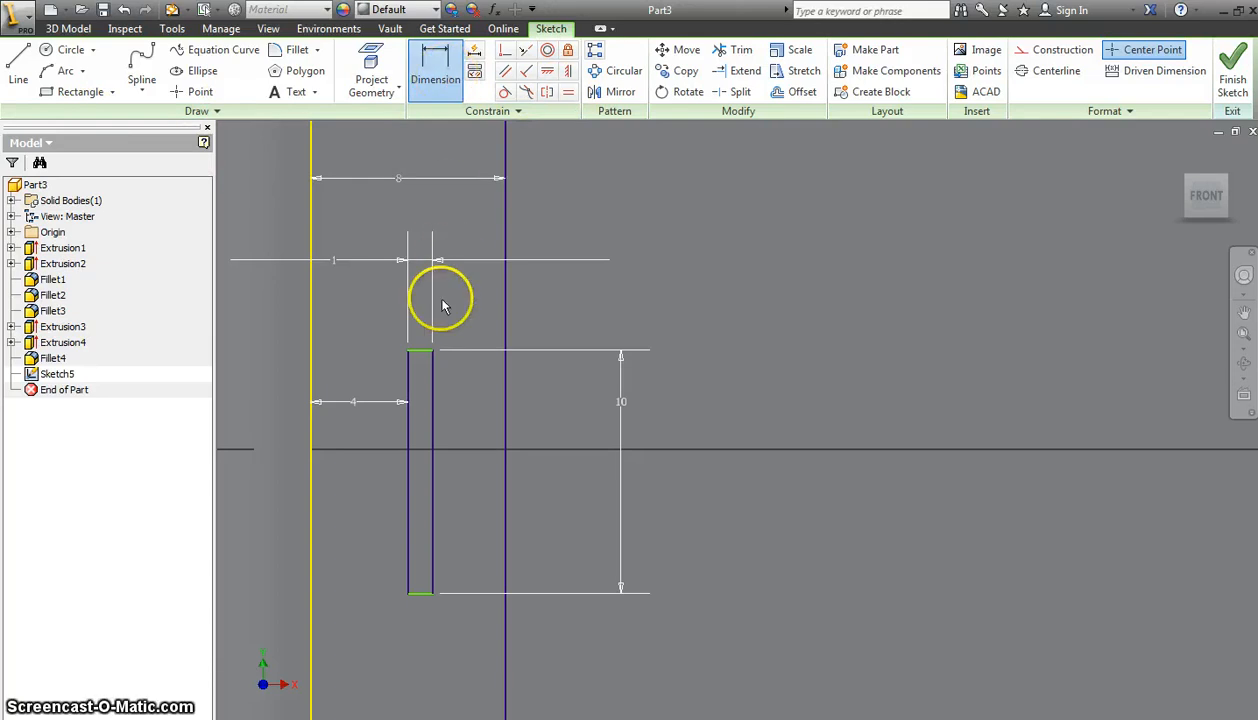
left_click(421, 351)
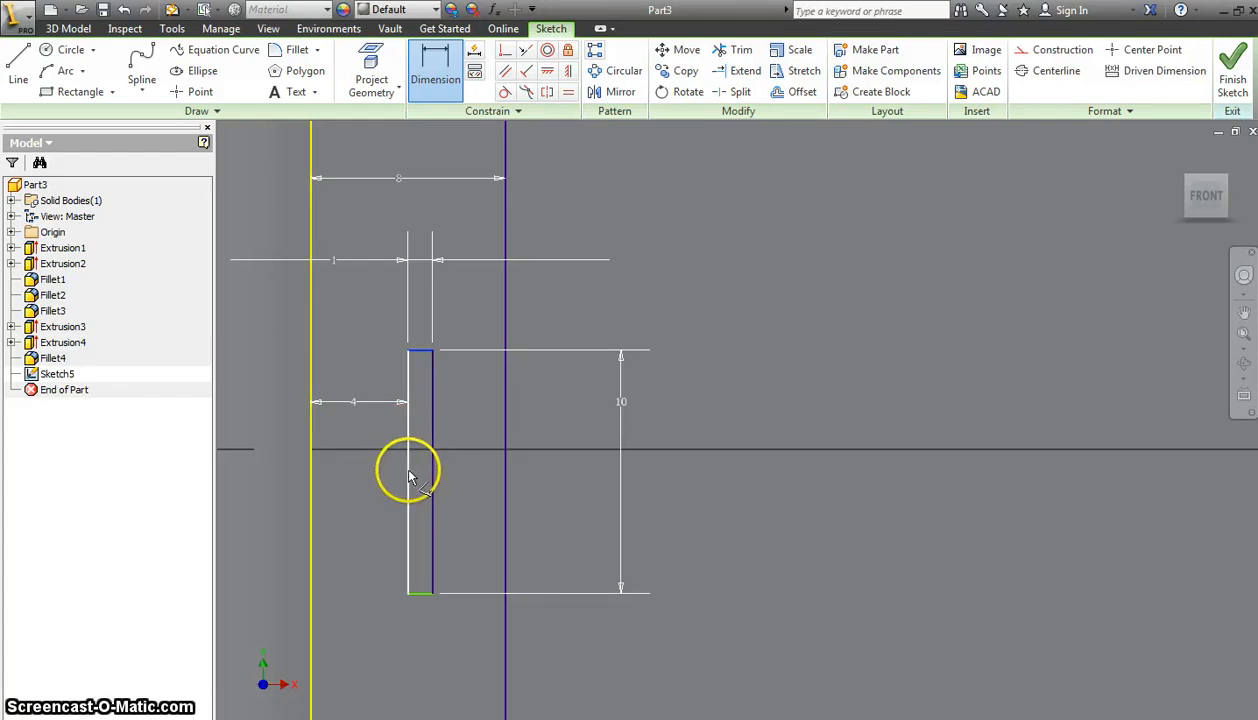
left_click(18, 68)
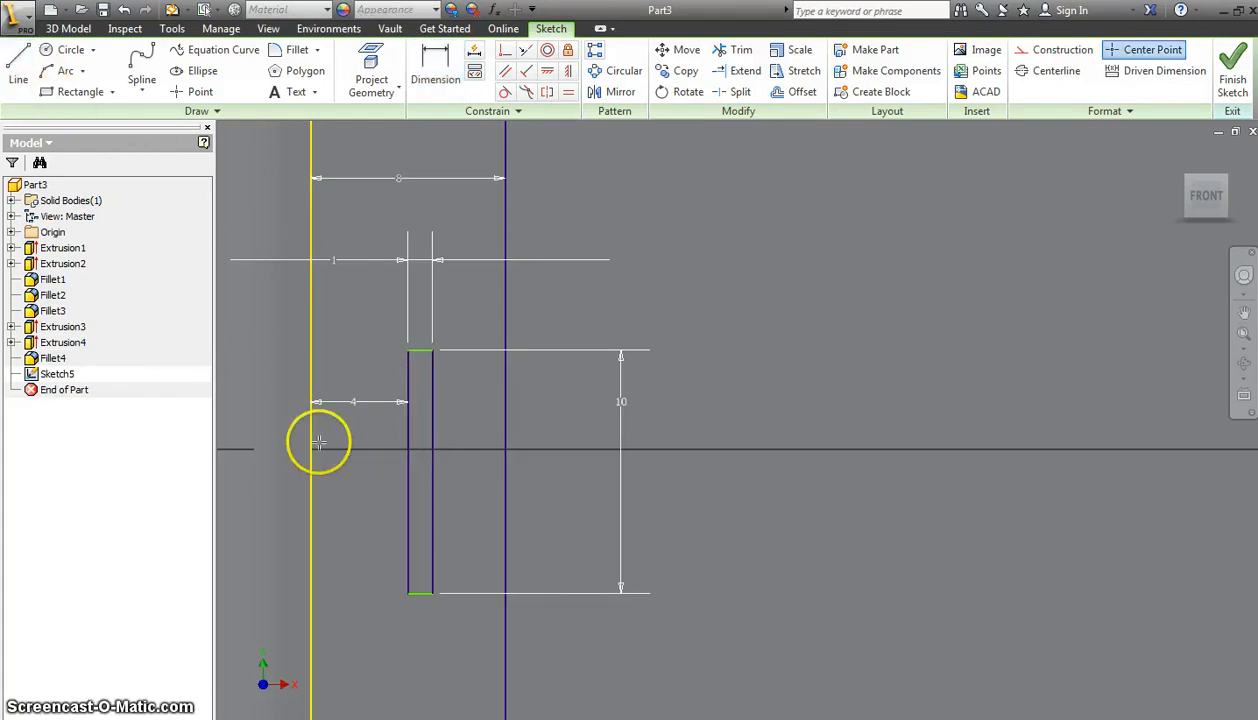
left_click(408, 471)
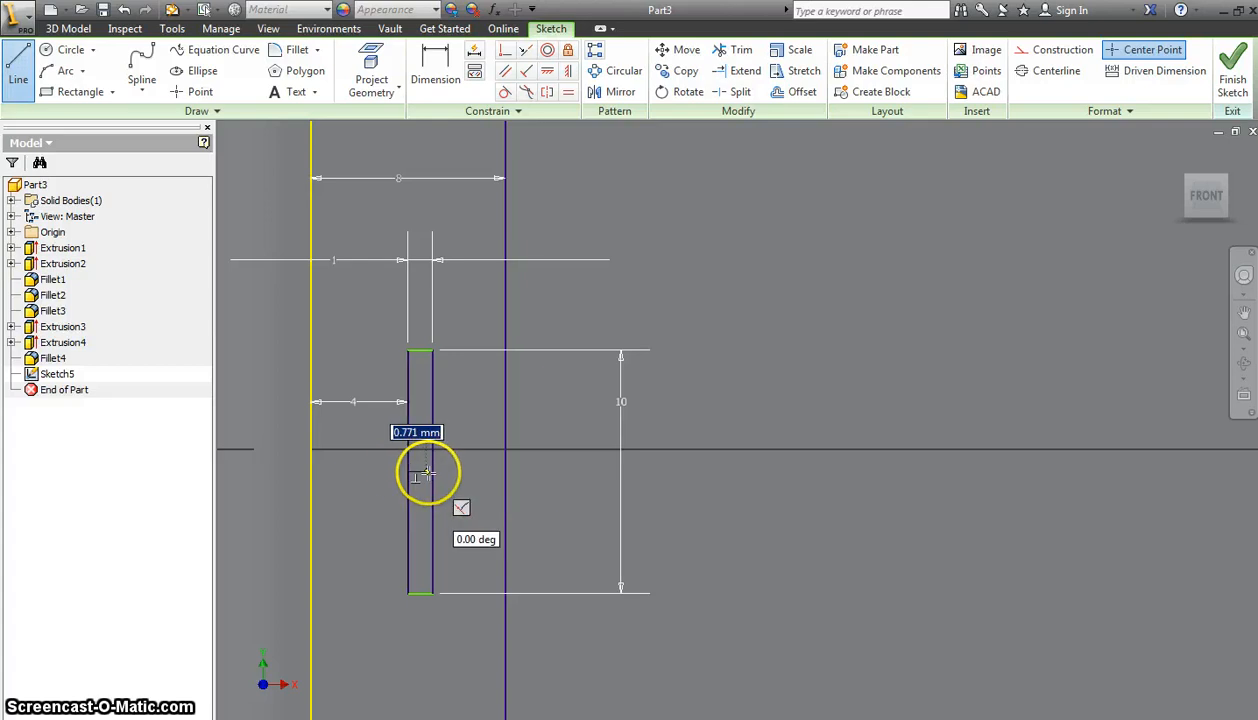
double_click(431, 471)
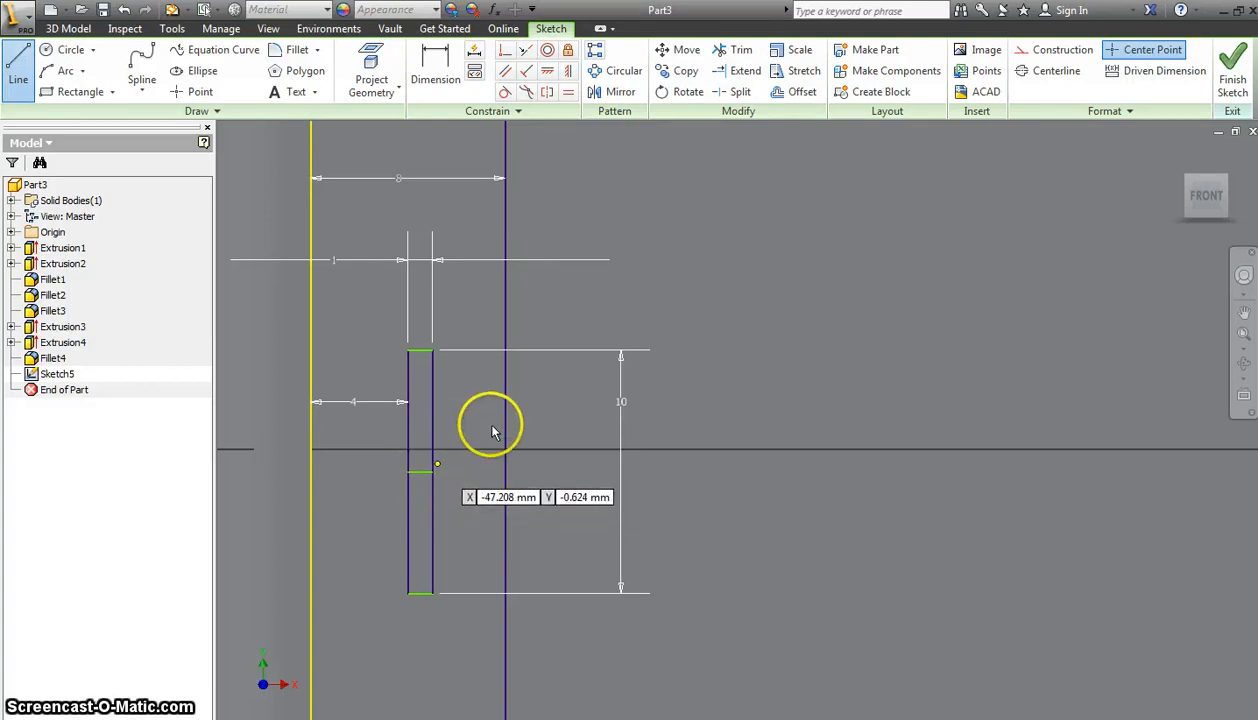
key("Escape")
left_click(432, 62)
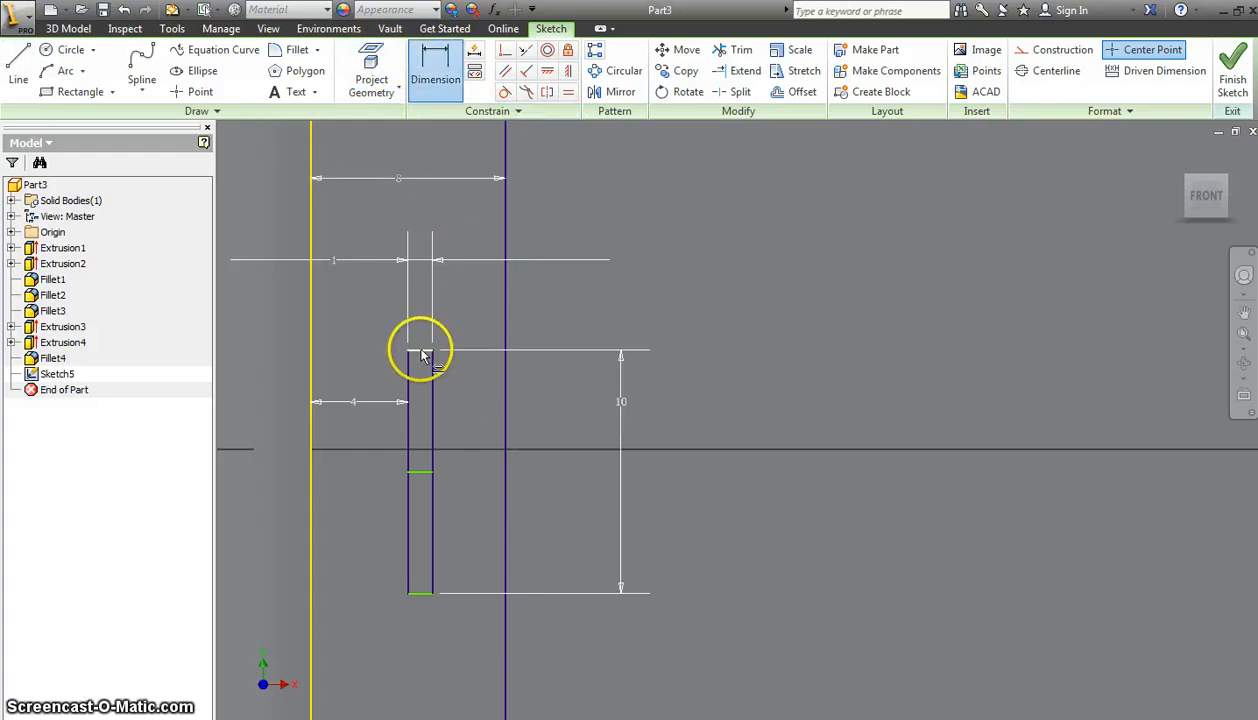
left_click(421, 471)
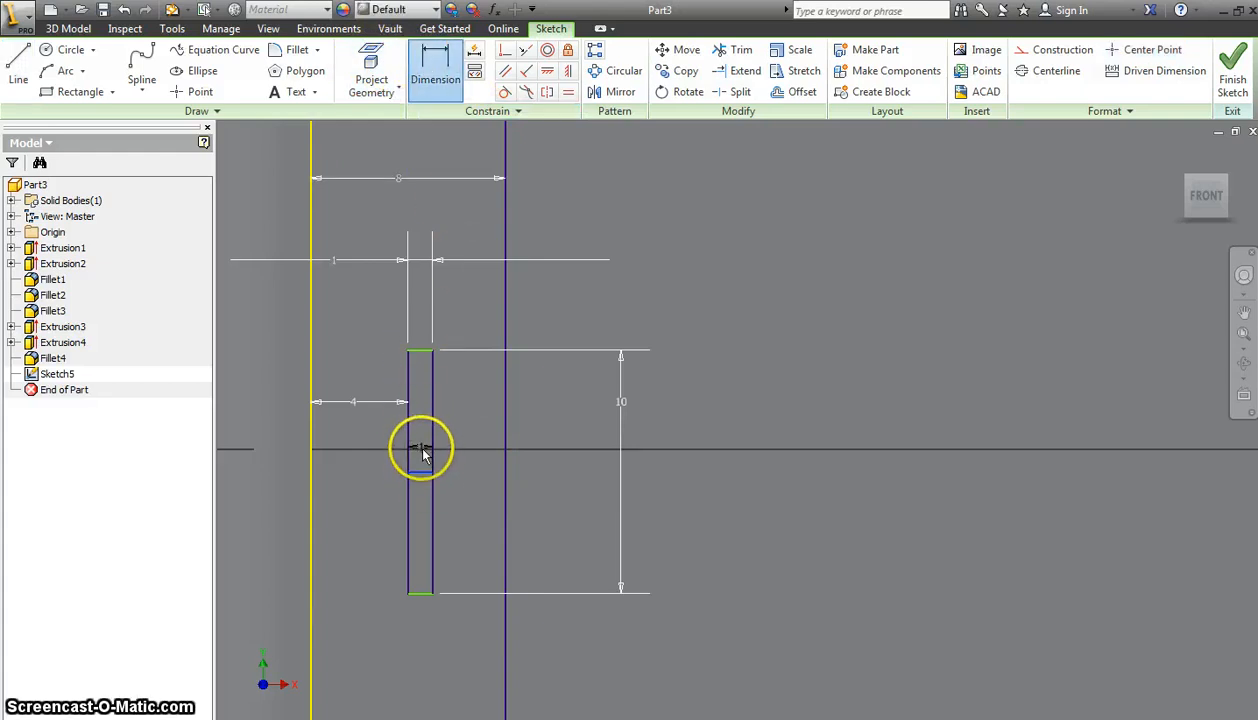
key("Escape")
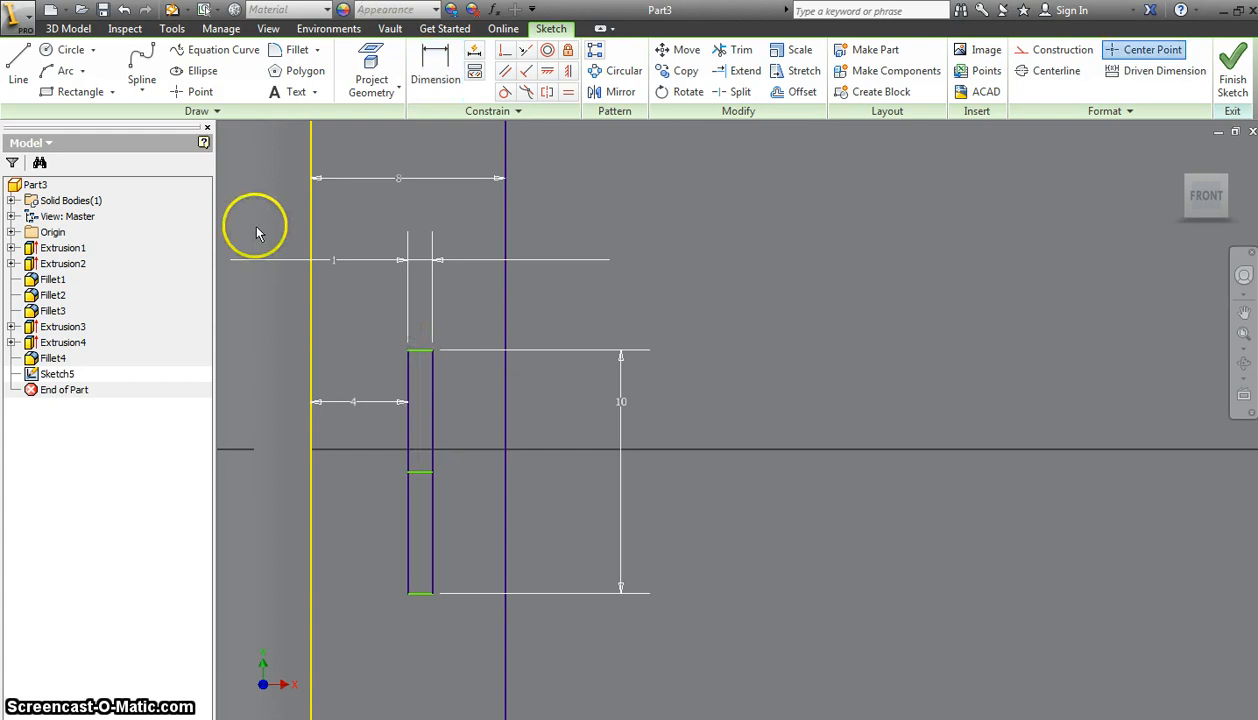
Step: Remove the short mid-height line from inside the narrow rectangle
left_click(435, 68)
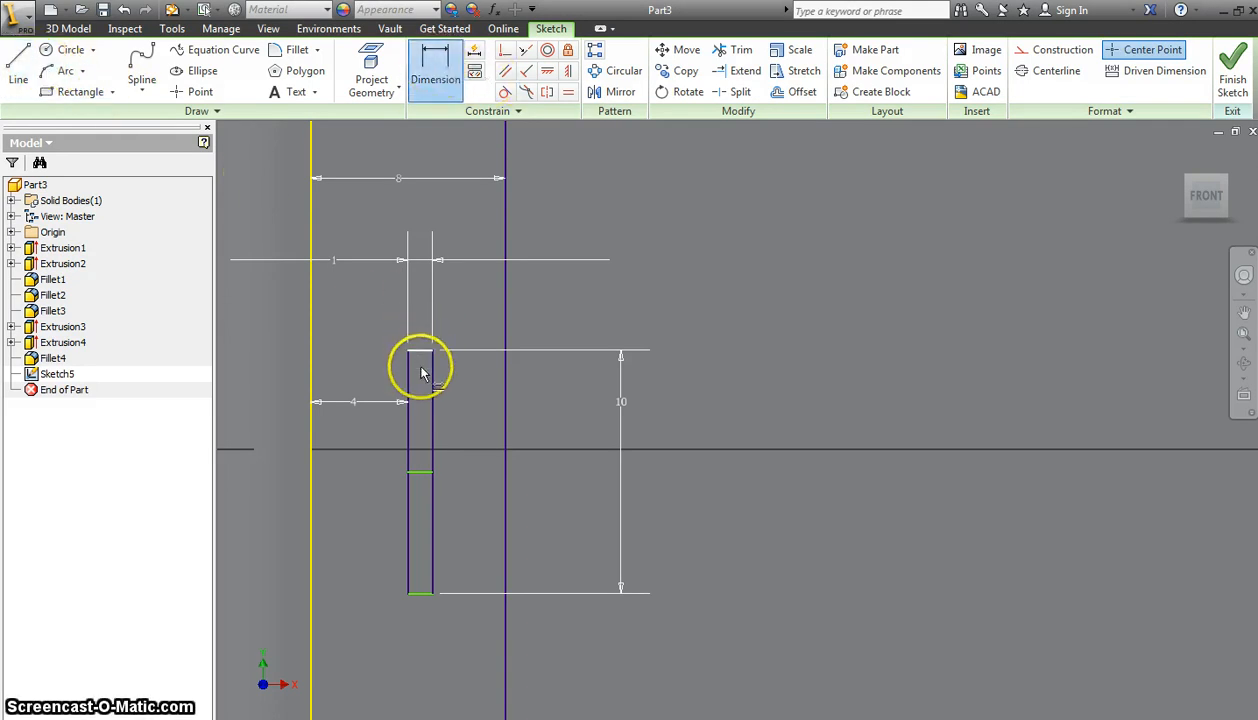
left_click(421, 473)
key("Escape")
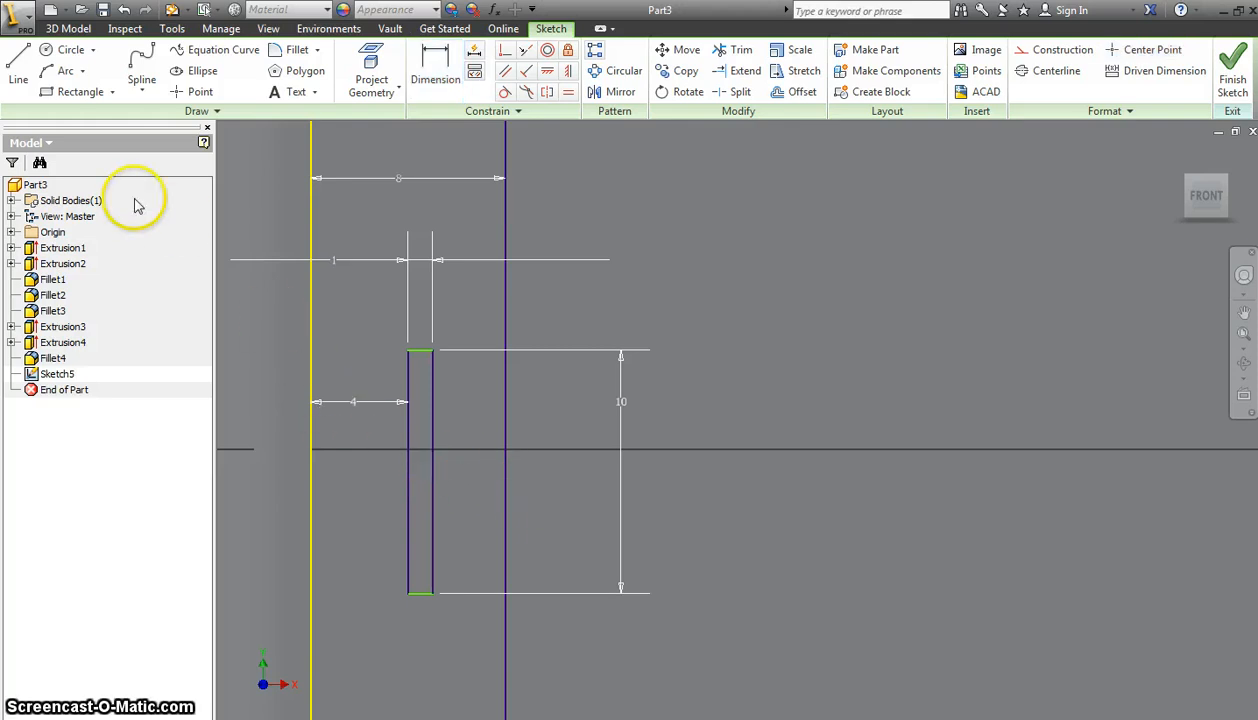
Step: Draw a horizontal line along the horizontal axis from the front panel's left edge to just past the narrow rectangle
left_click(20, 75)
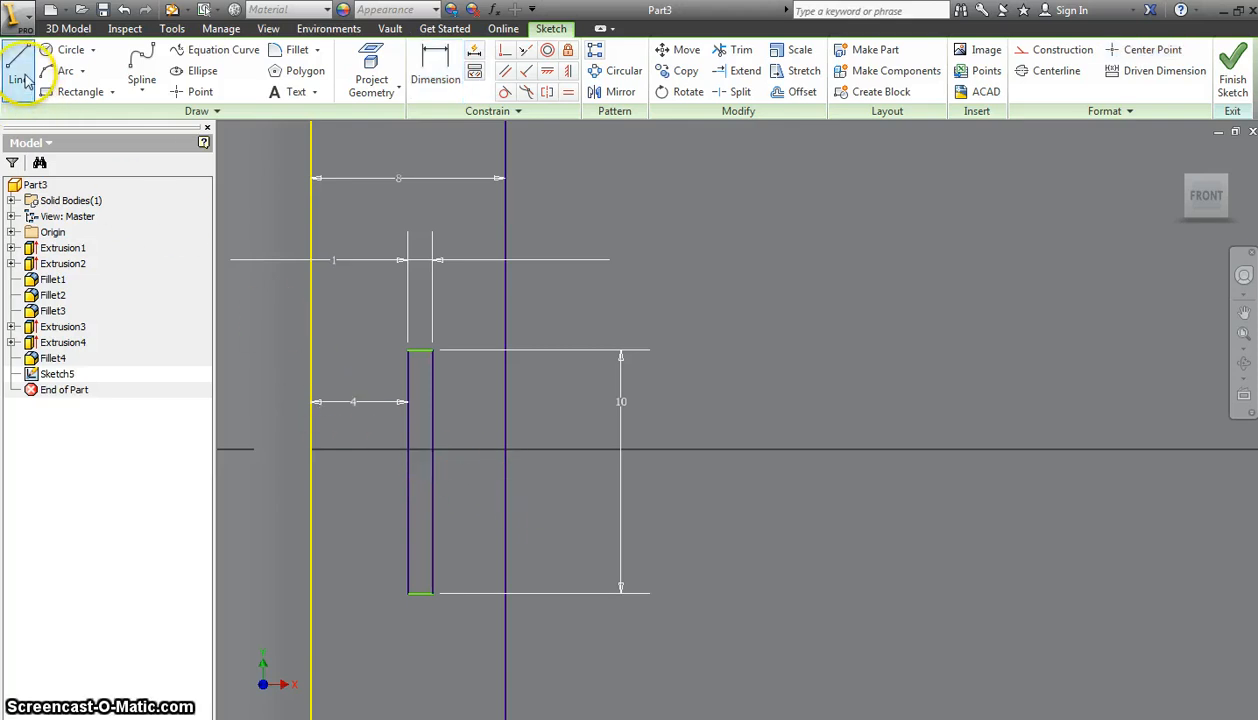
left_click(314, 449)
left_click(455, 449)
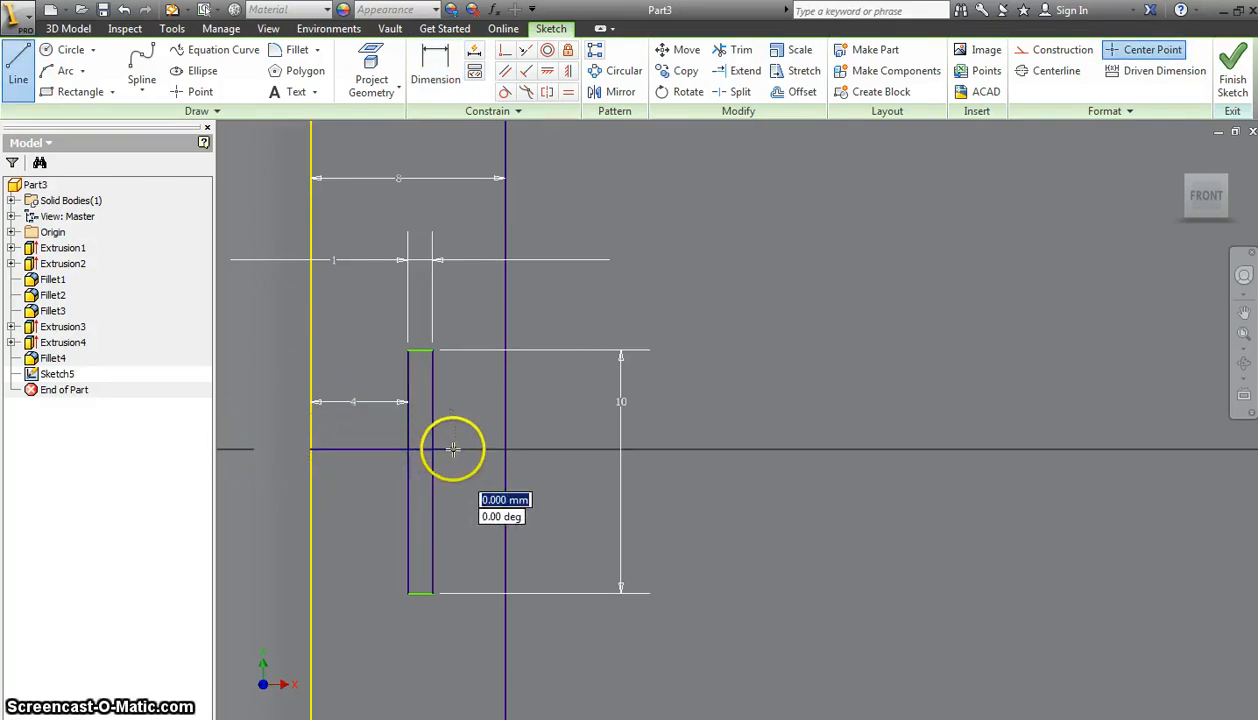
key("Escape")
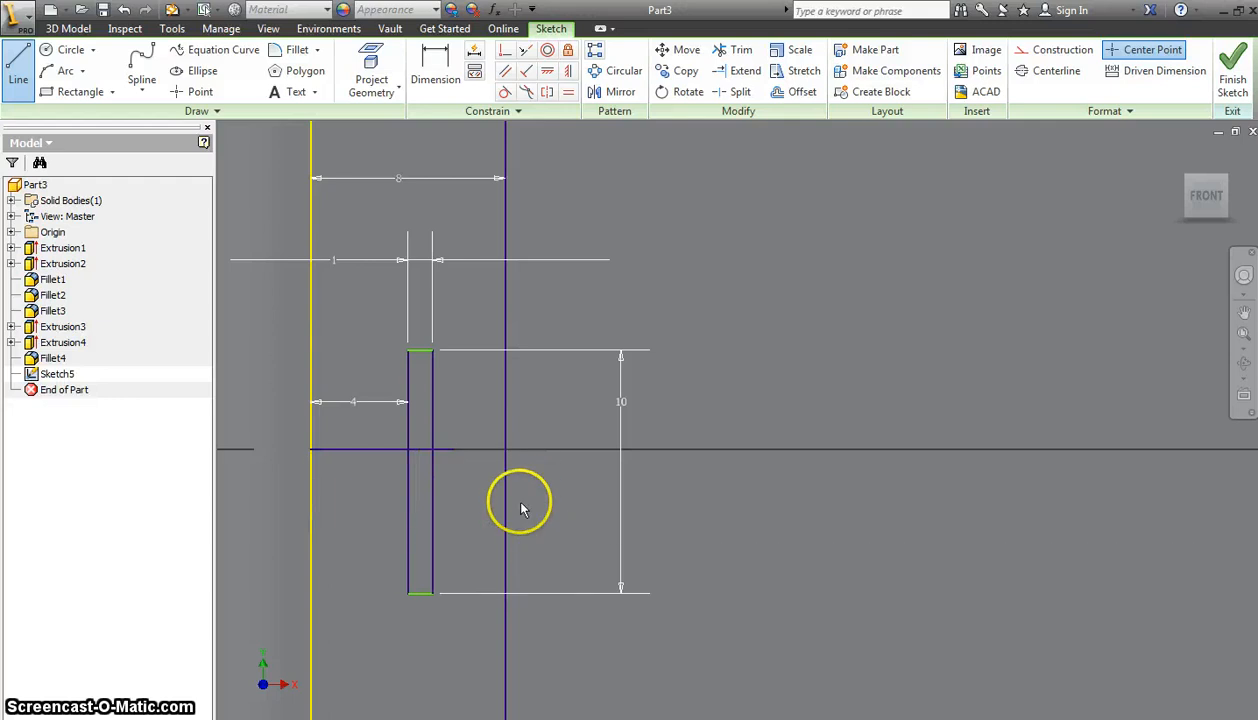
Step: Dimension the narrow rectangle's top edge 5 mm above the horizontal line on the axis
left_click(435, 65)
left_click(365, 450)
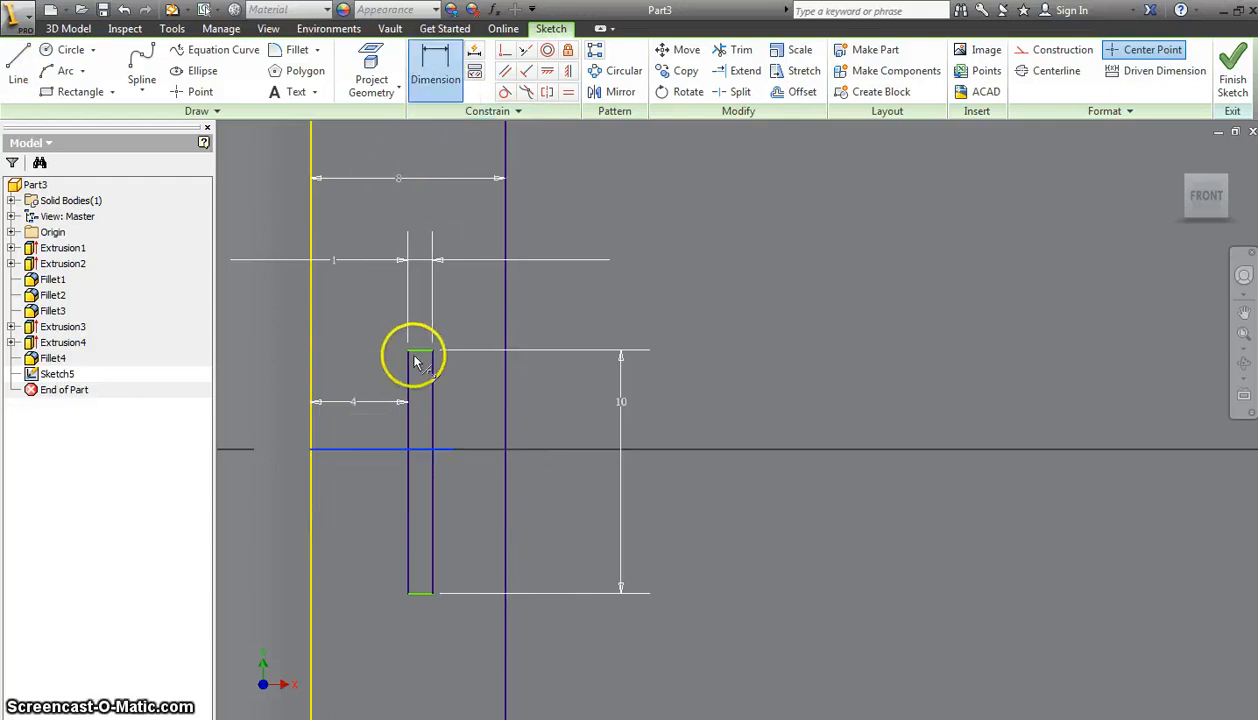
left_click(421, 353)
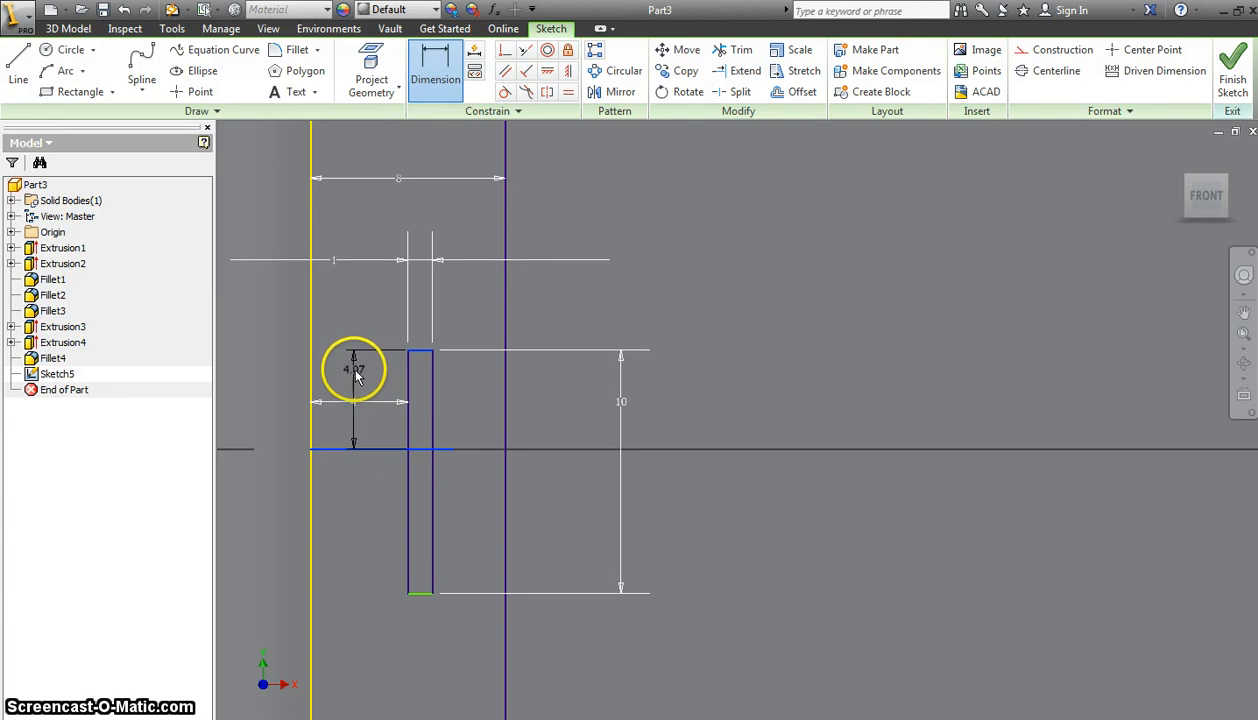
left_click(352, 367)
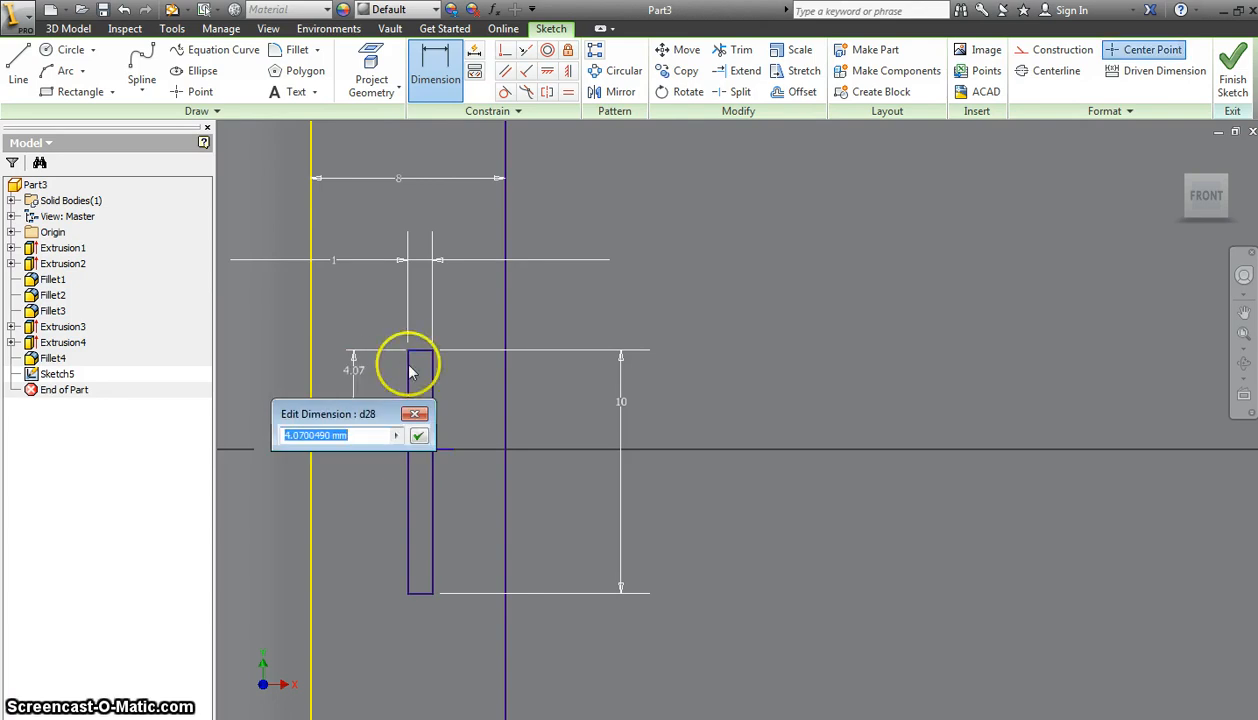
key("Return")
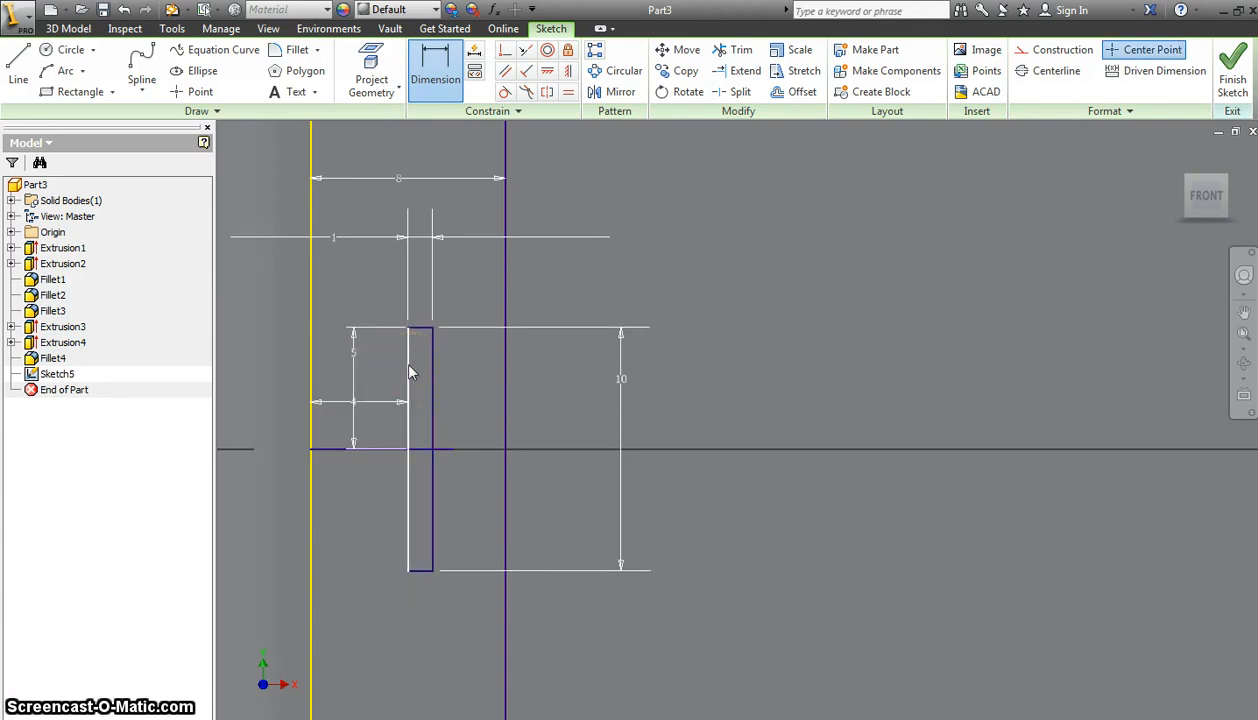
key("Escape")
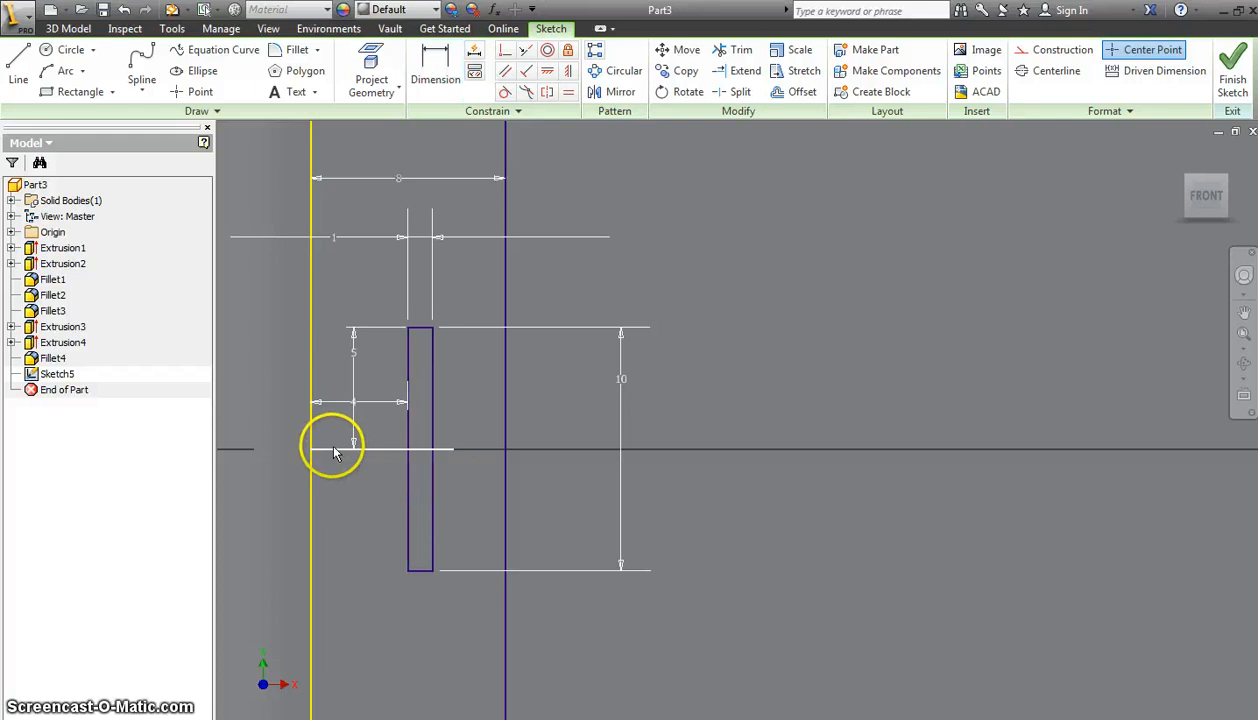
Step: Delete the horizontal helper line crossing the narrow rectangle and finish the sketch
left_click(333, 449)
key("Delete")
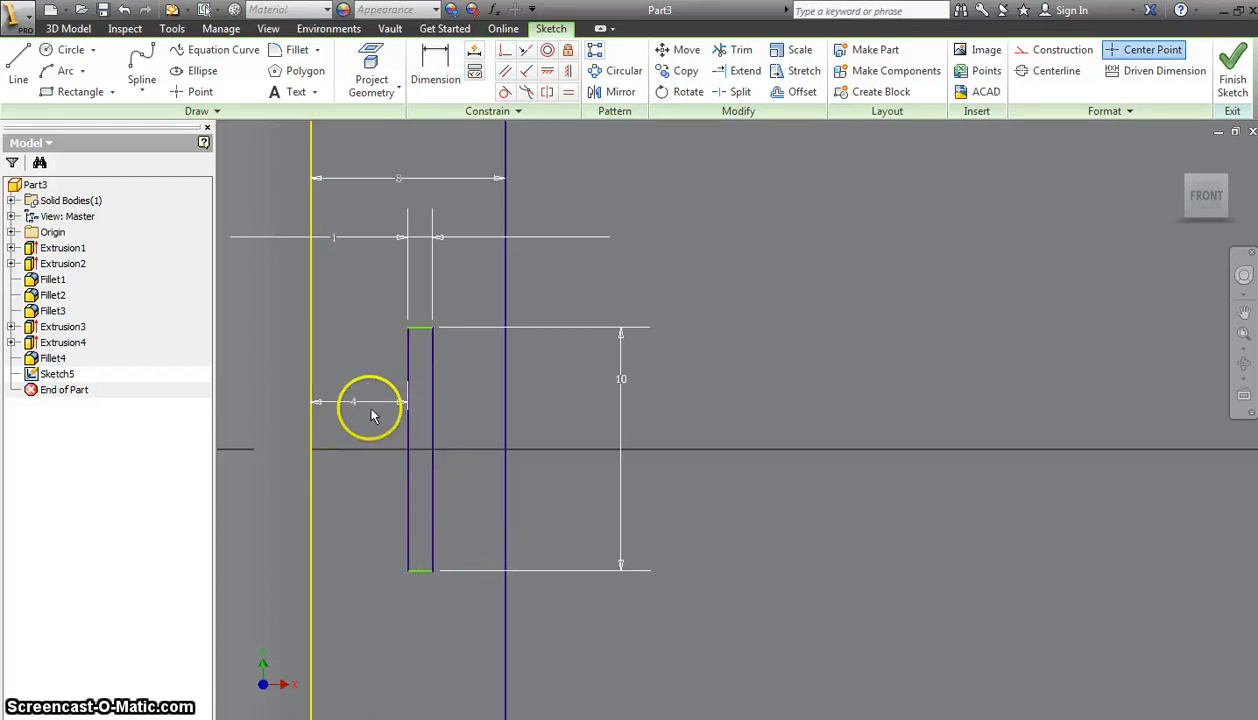
scroll(365, 389, "up", 5)
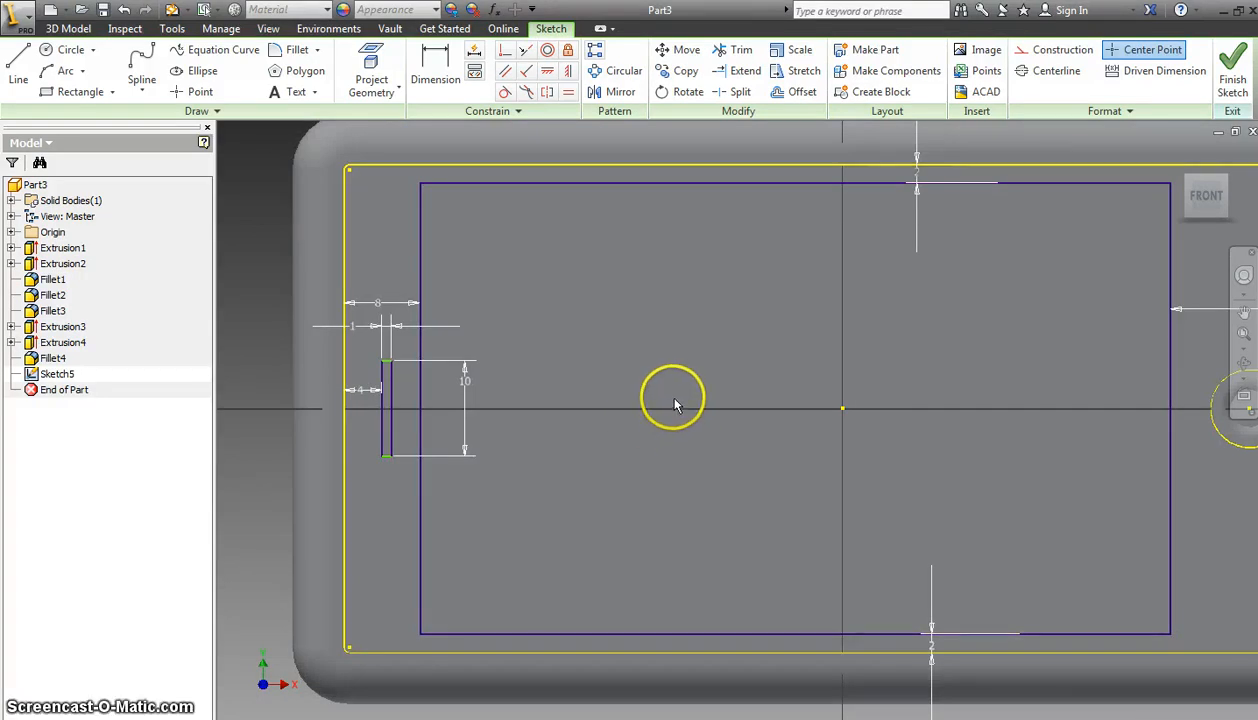
left_click(1233, 66)
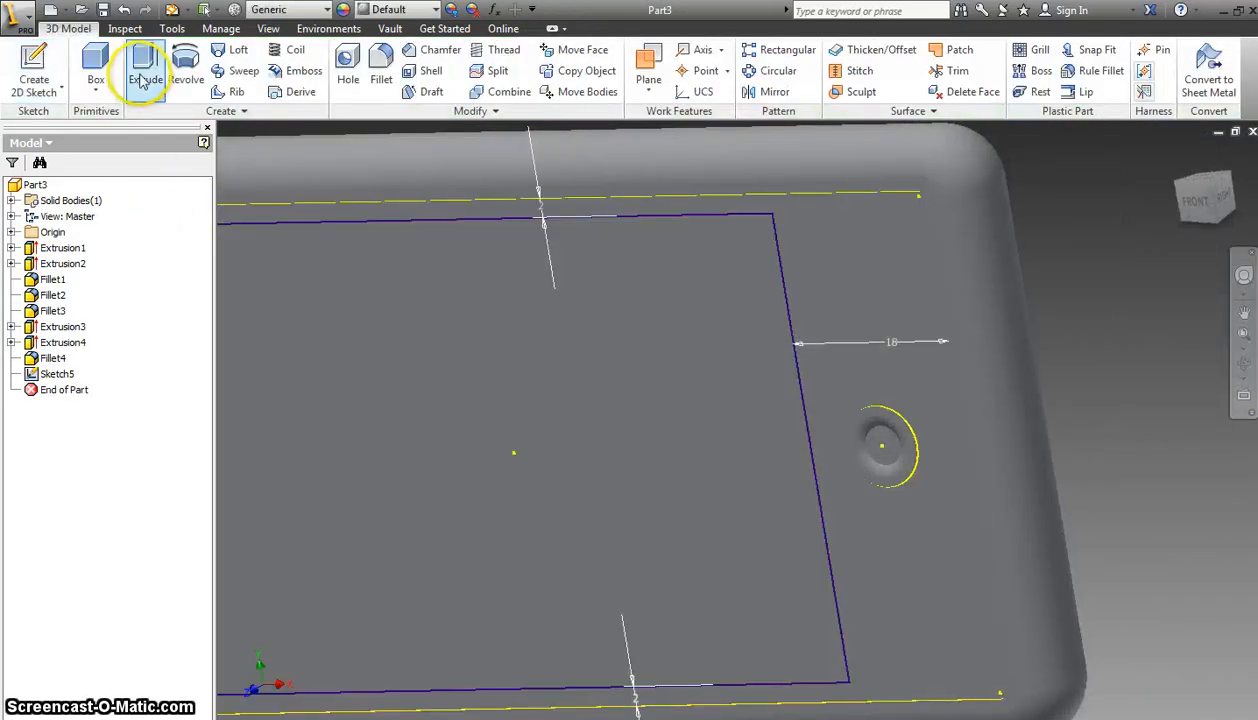
Step: Extrude the large screen rectangle and the narrow slot rectangle together by 0.2 mm in Direction 2
left_click(145, 80)
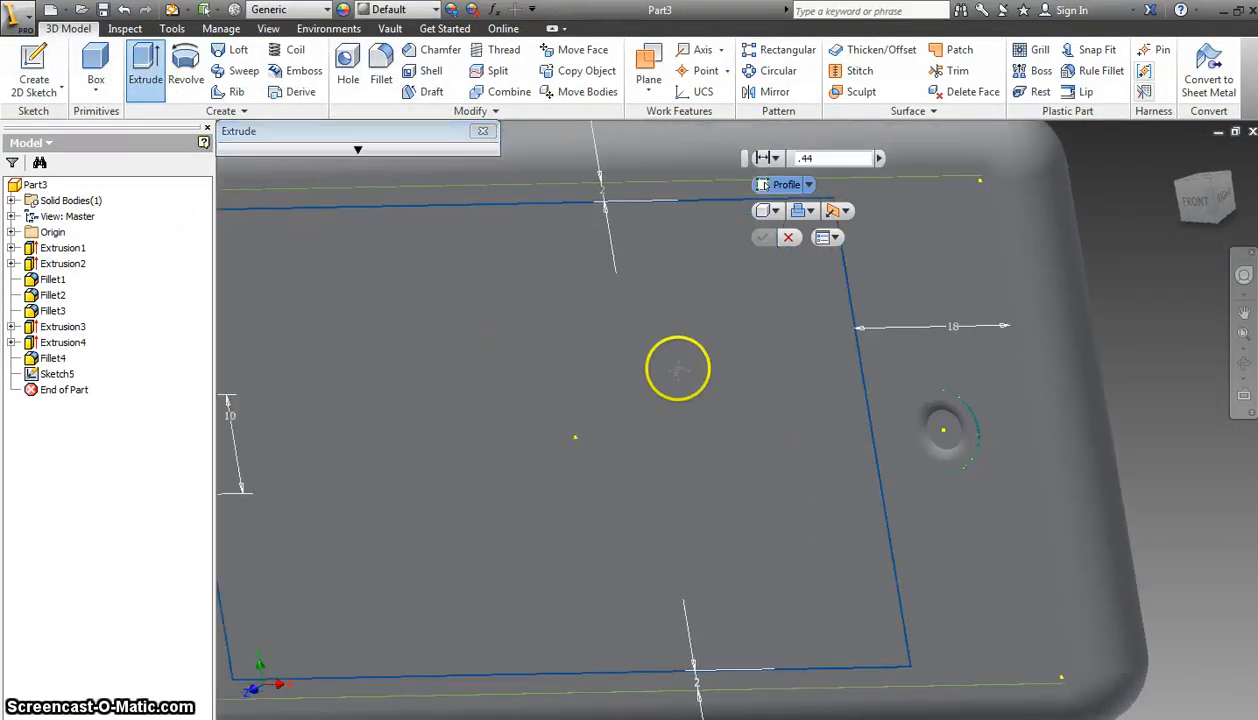
mouse_move(678, 369)
middle_mouse_down()
mouse_move(694, 371)
mouse_move(654, 366)
middle_mouse_up()
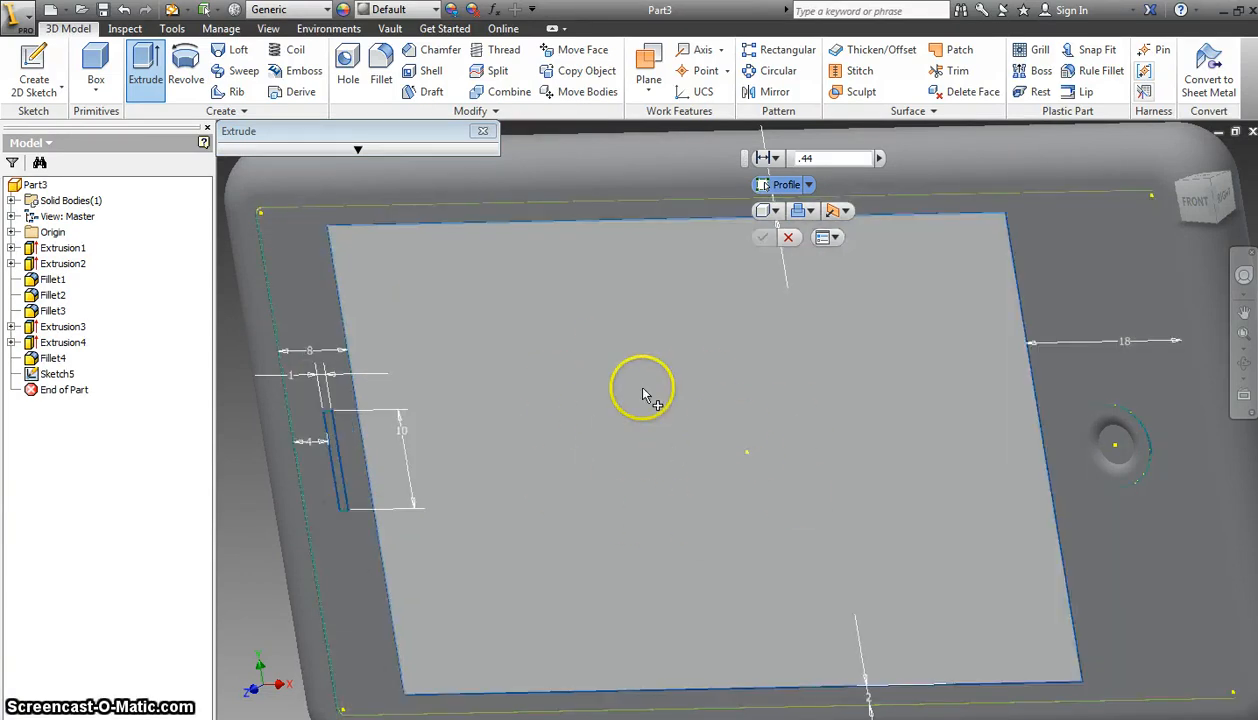
left_click(627, 515)
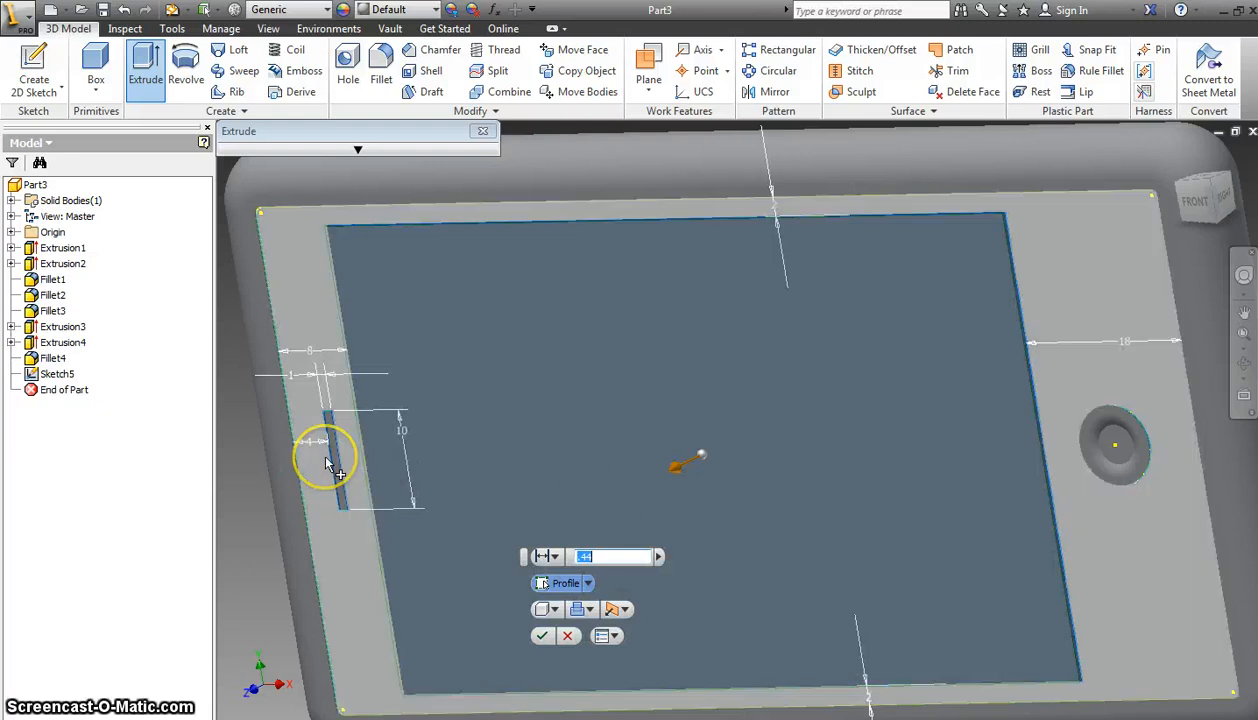
scroll(325, 450, "up", 5)
left_click(359, 440)
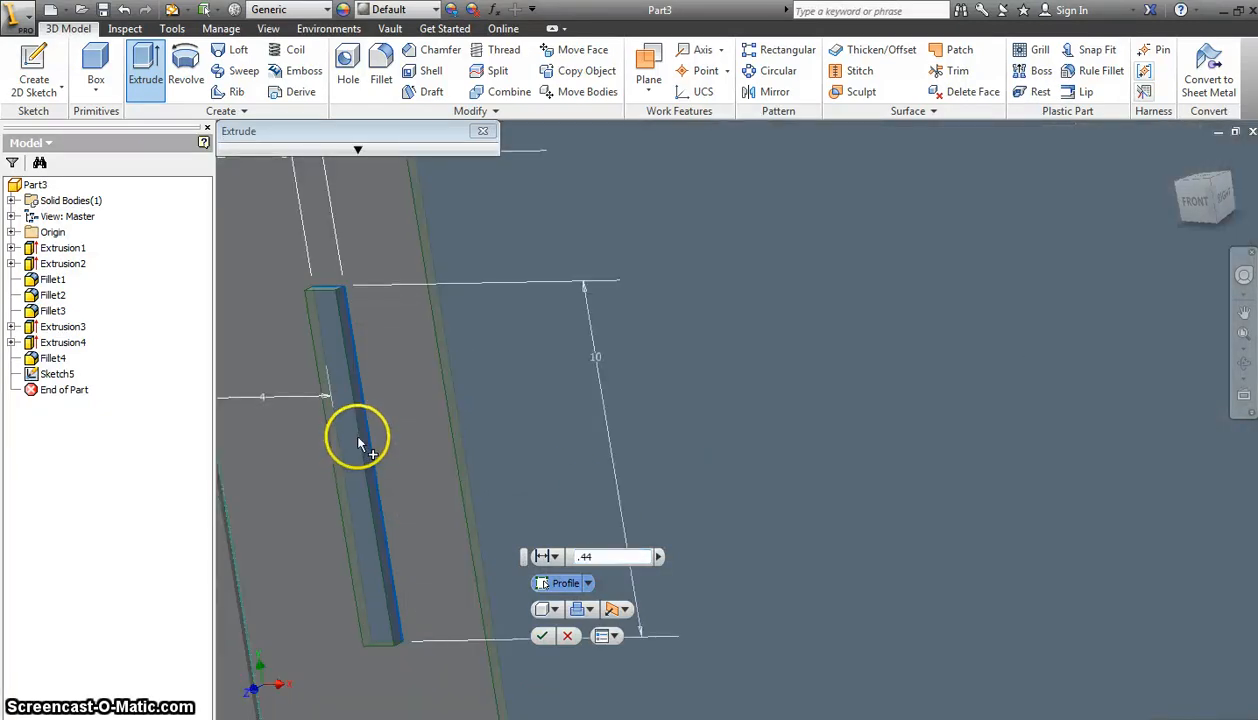
scroll(365, 443, "down", 3)
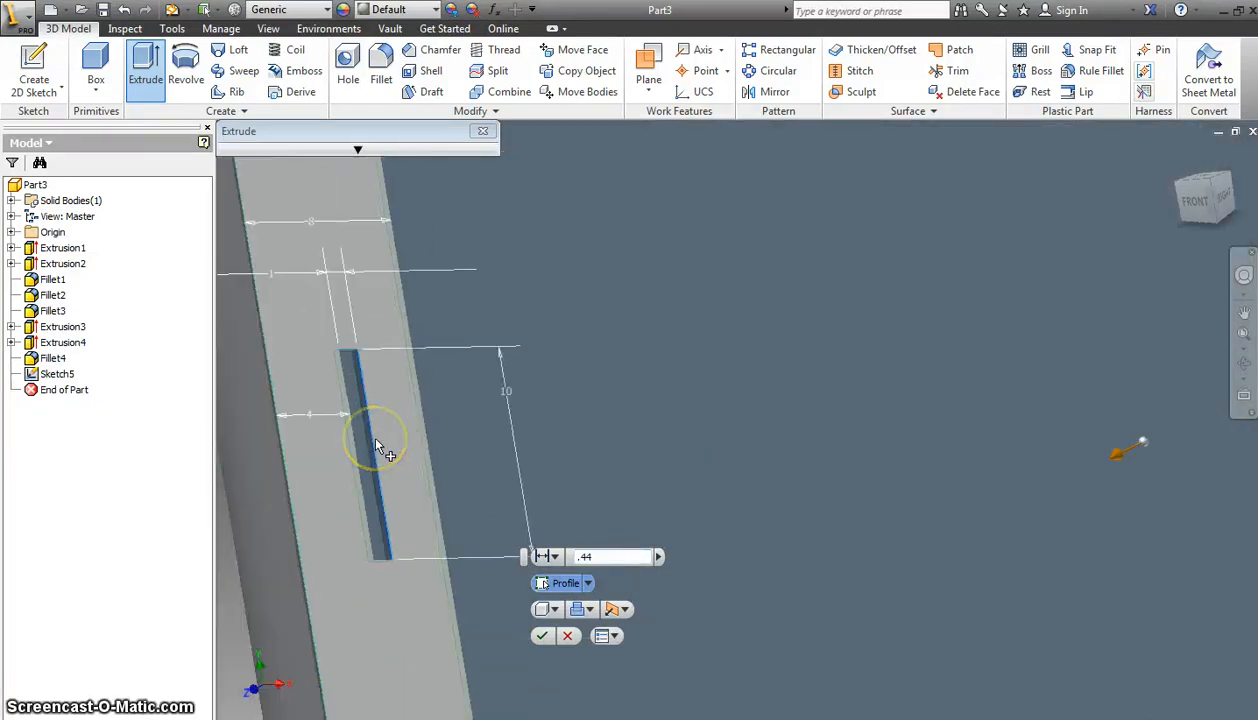
left_click(605, 557)
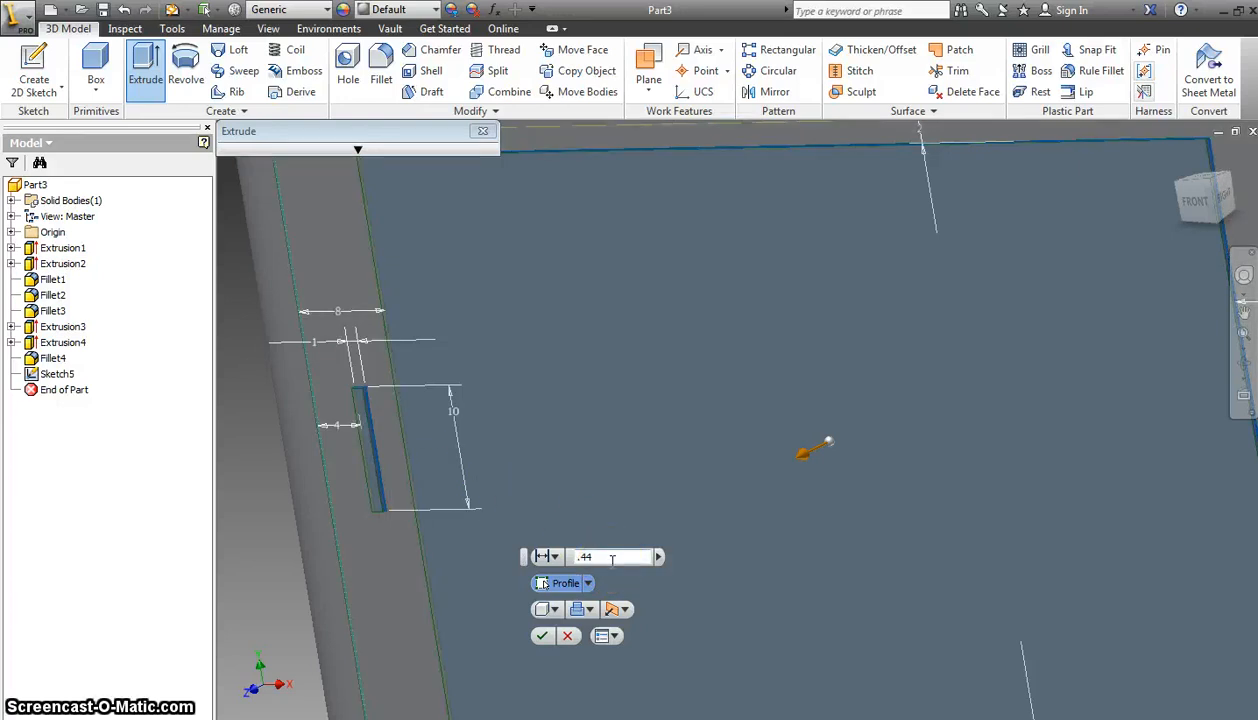
left_click(617, 556)
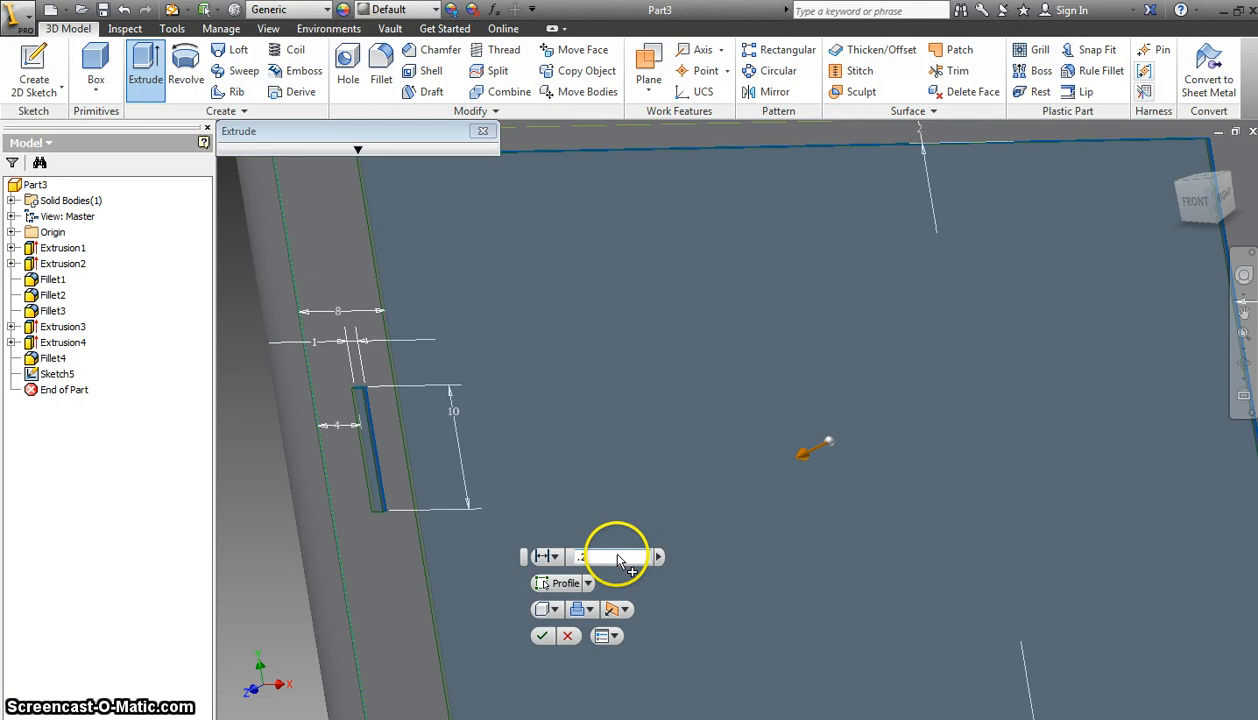
left_click(620, 609)
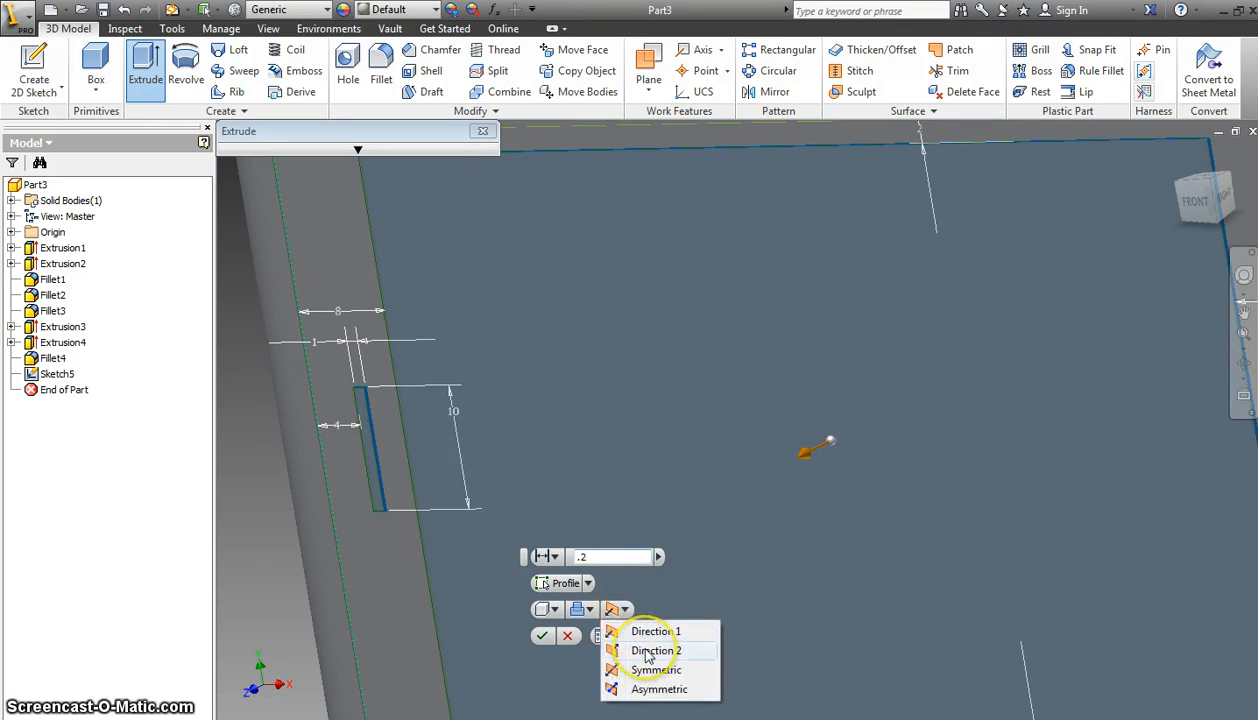
left_click(647, 652)
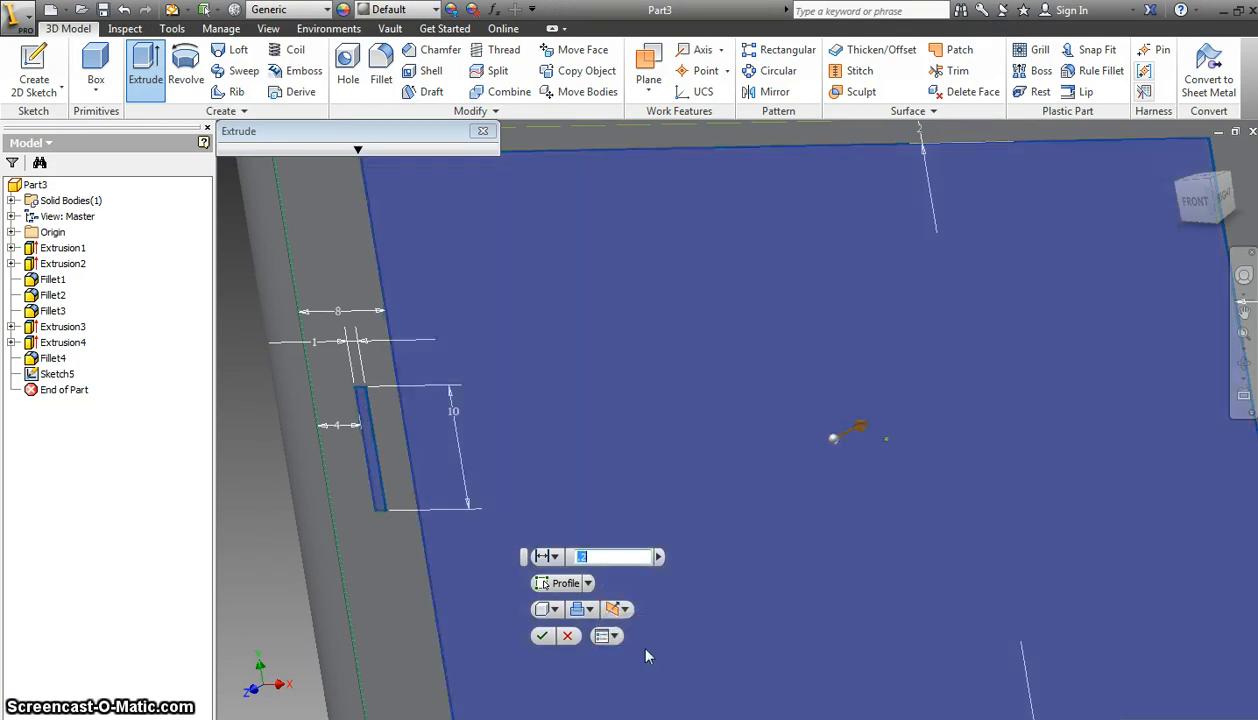
left_click(542, 638)
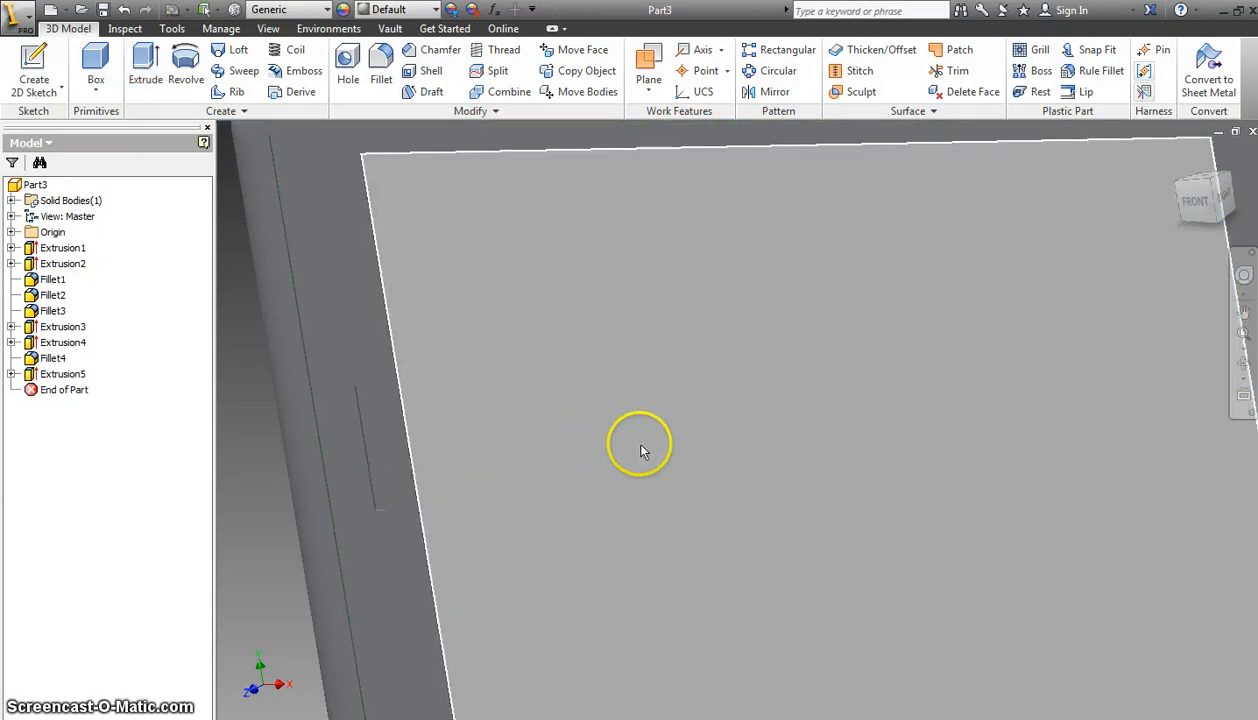
Step: Assign the Gunmetal - Polished appearance to the large rectangular screen face
scroll(472, 480, "down", 5)
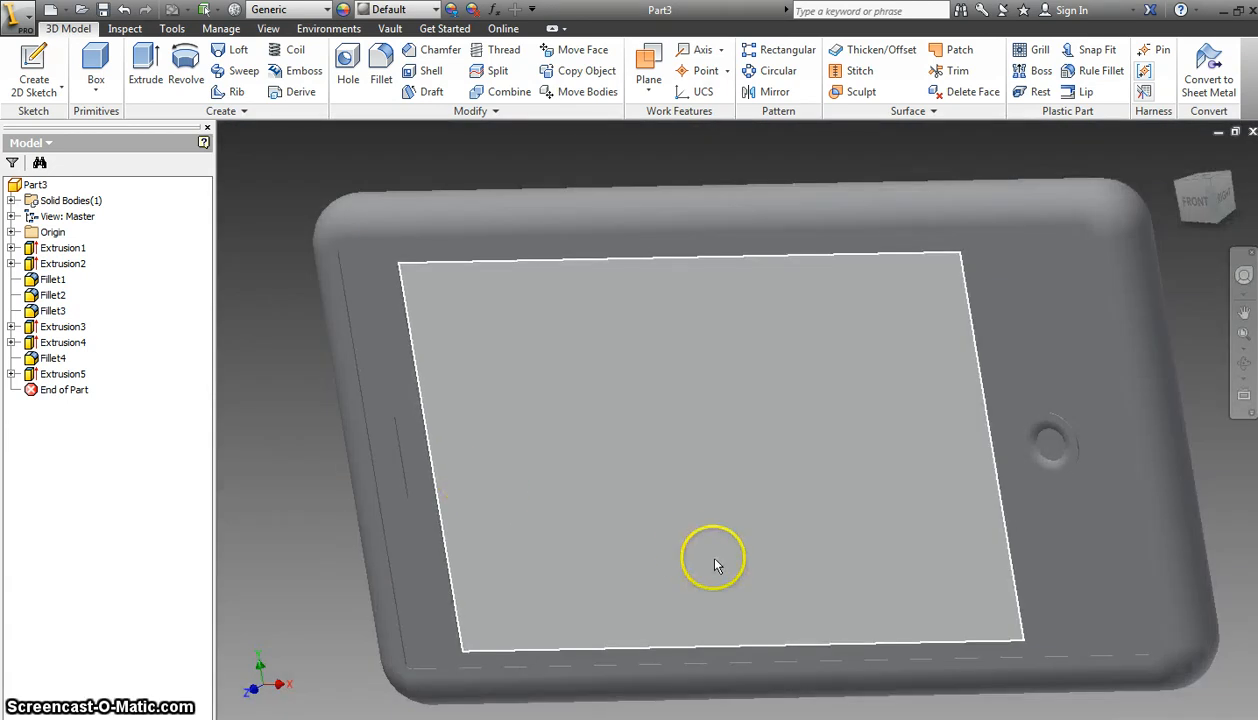
middle_click_drag(815, 625, 800, 614, "shift")
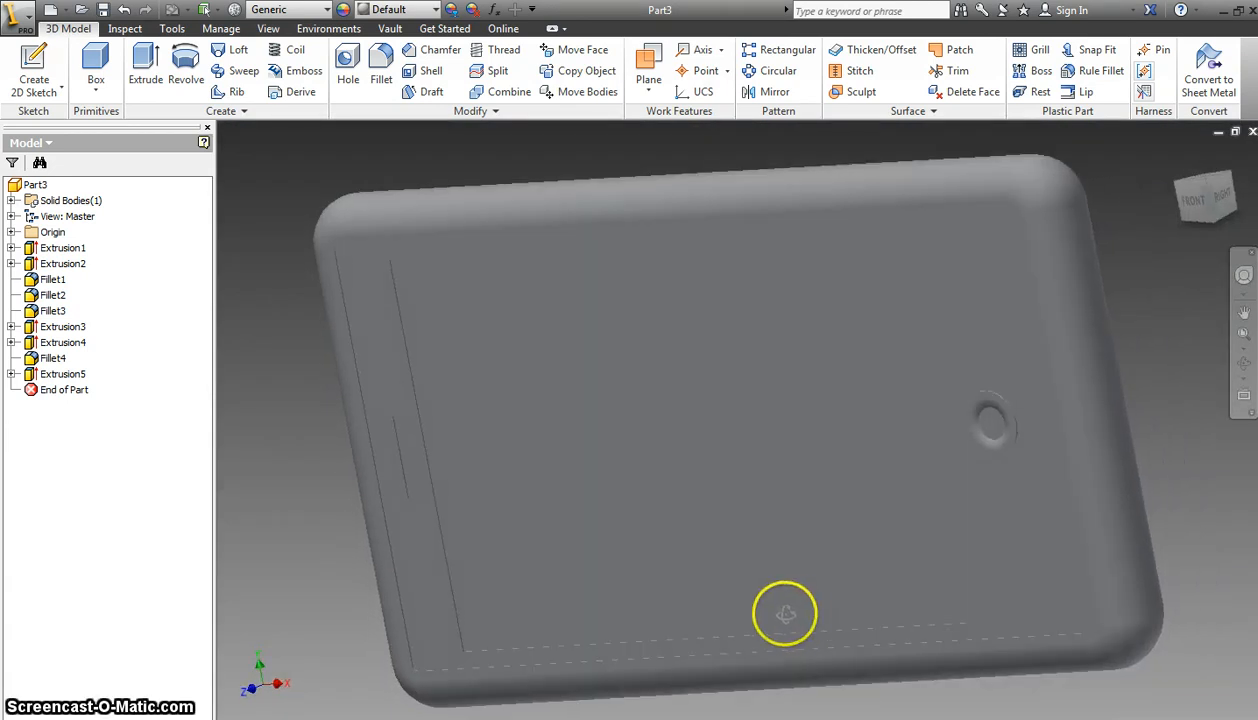
middle_click_drag(907, 626, 882, 621, "shift")
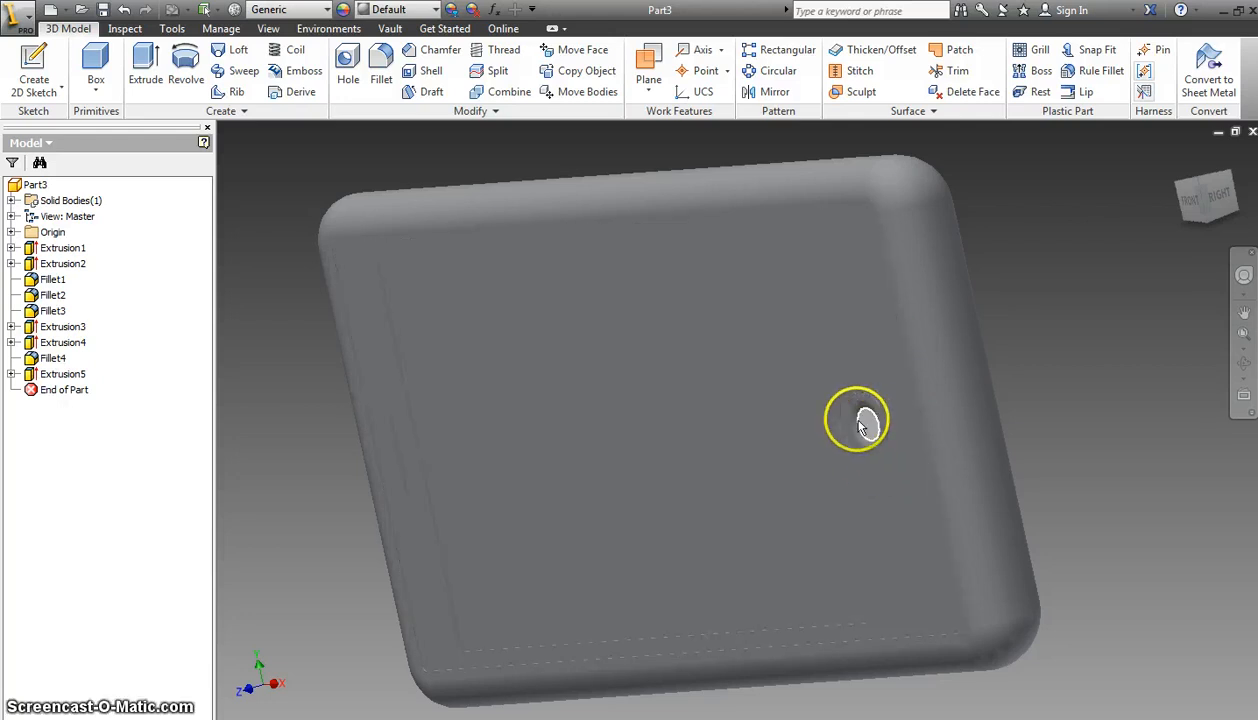
right_click(582, 424)
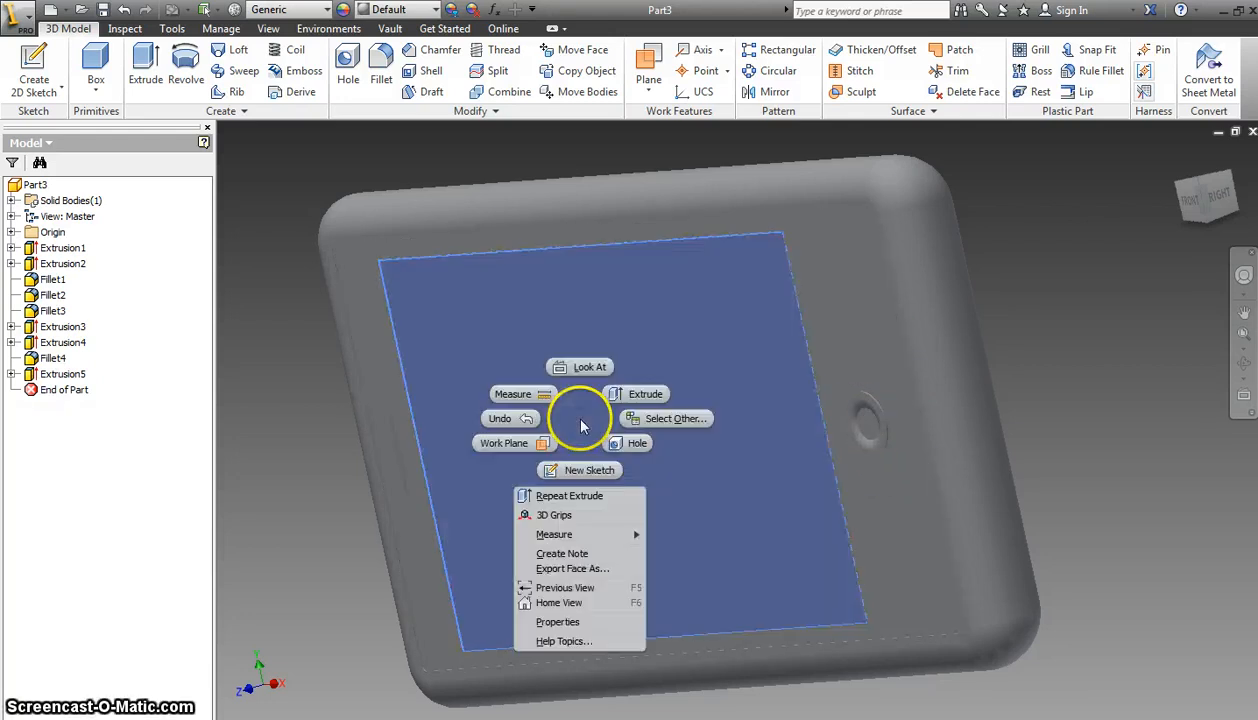
left_click(589, 621)
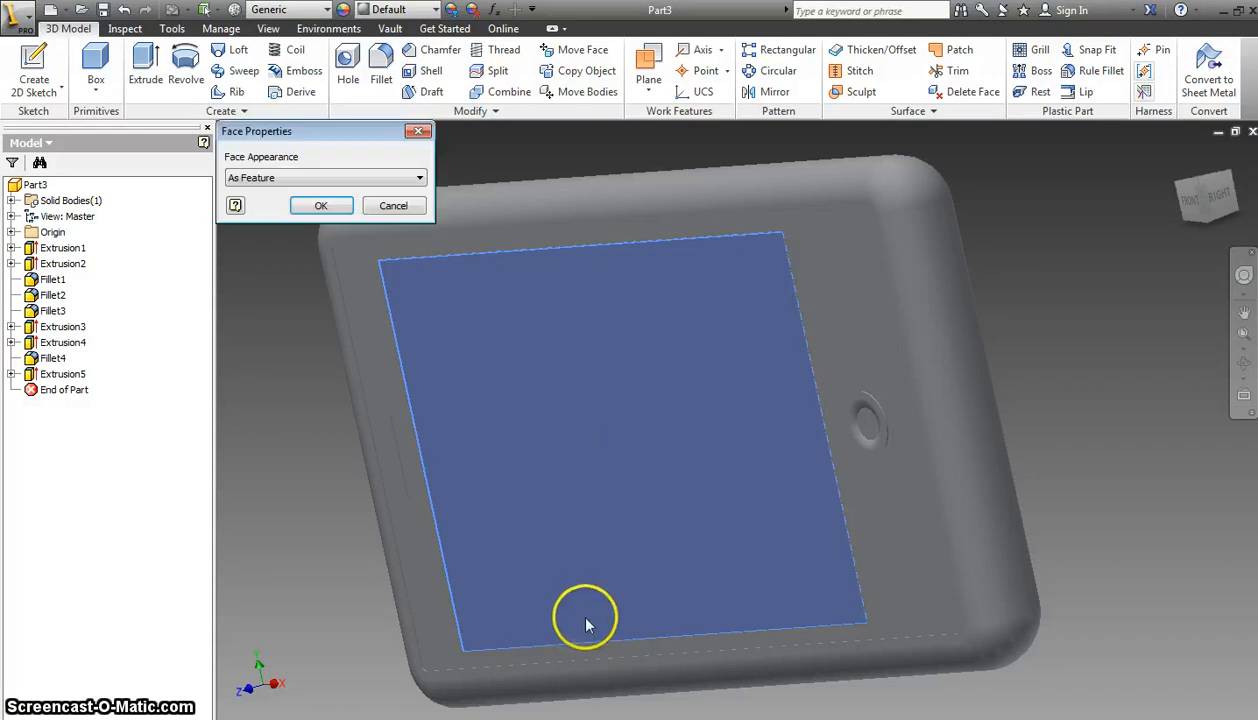
left_click(405, 180)
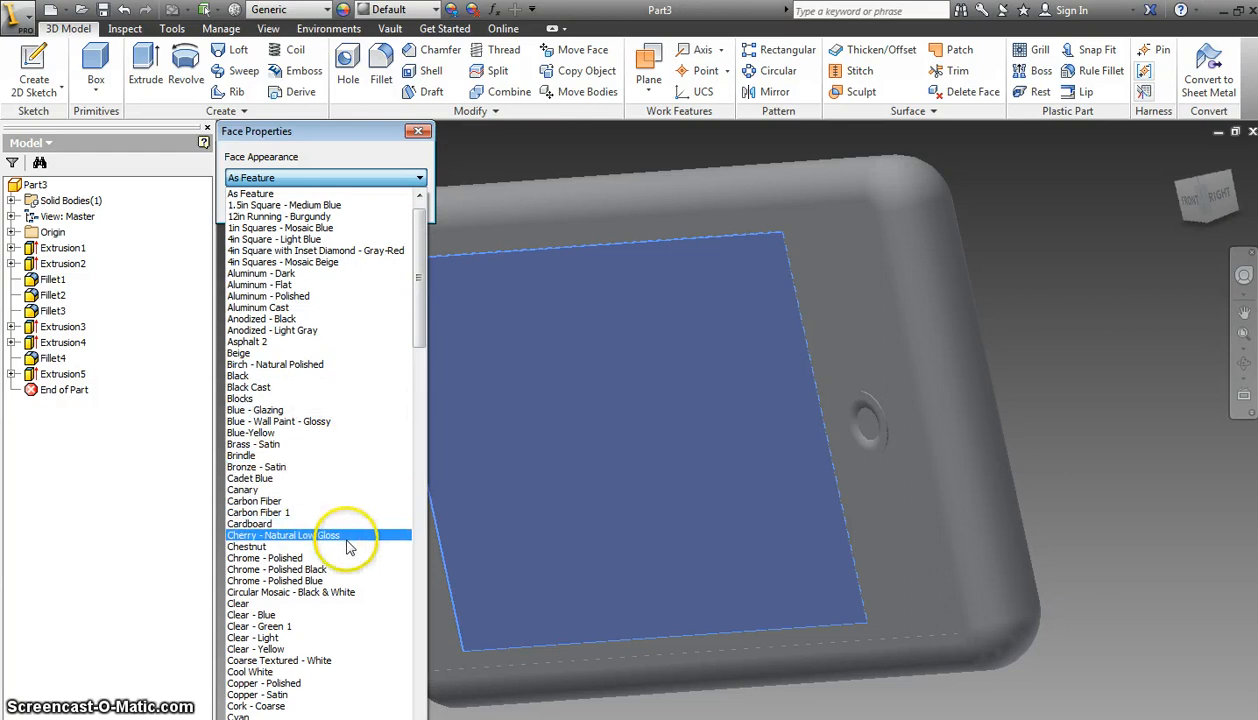
scroll(350, 588, "down", 1)
scroll(350, 593, "down", 3)
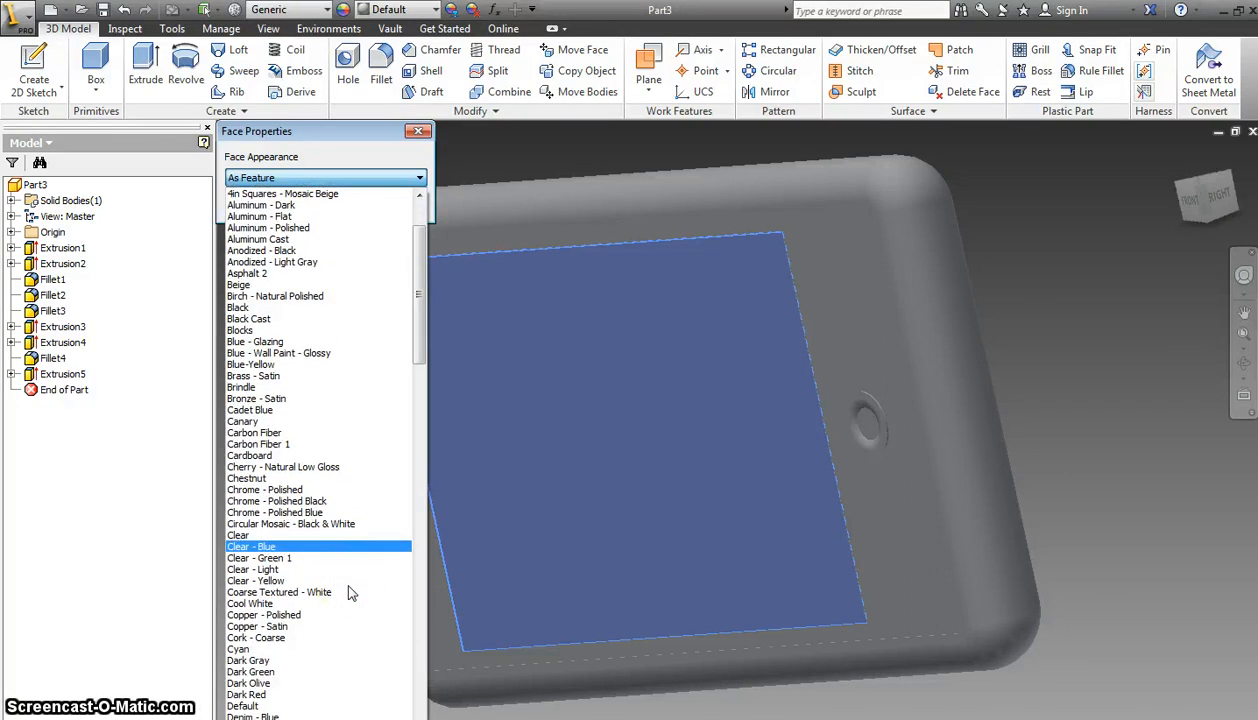
scroll(350, 594, "down", 4)
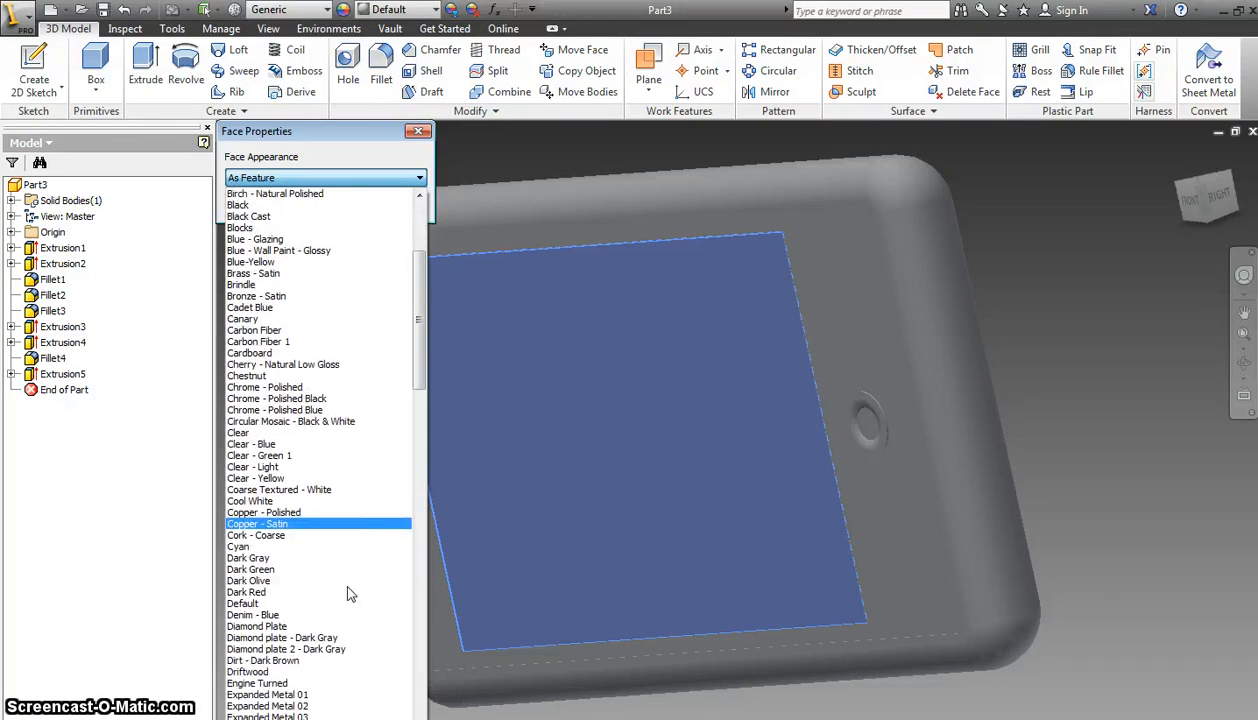
scroll(350, 594, "down", 4)
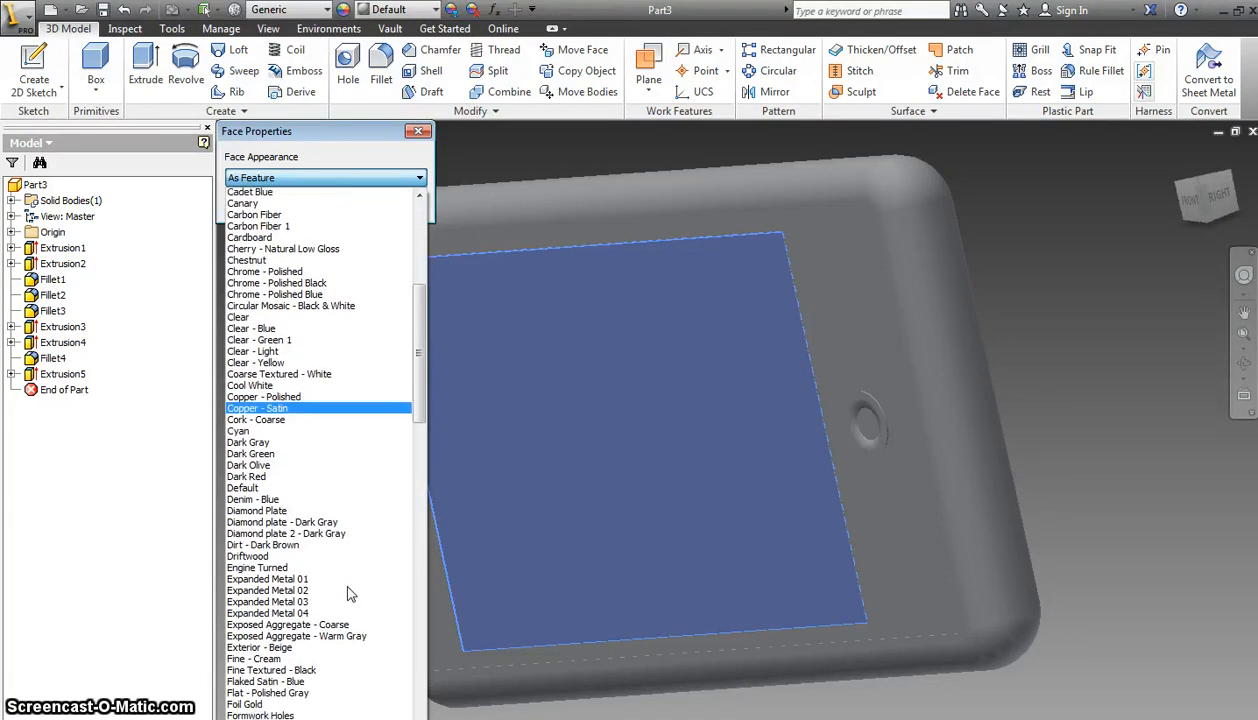
scroll(350, 594, "down", 3)
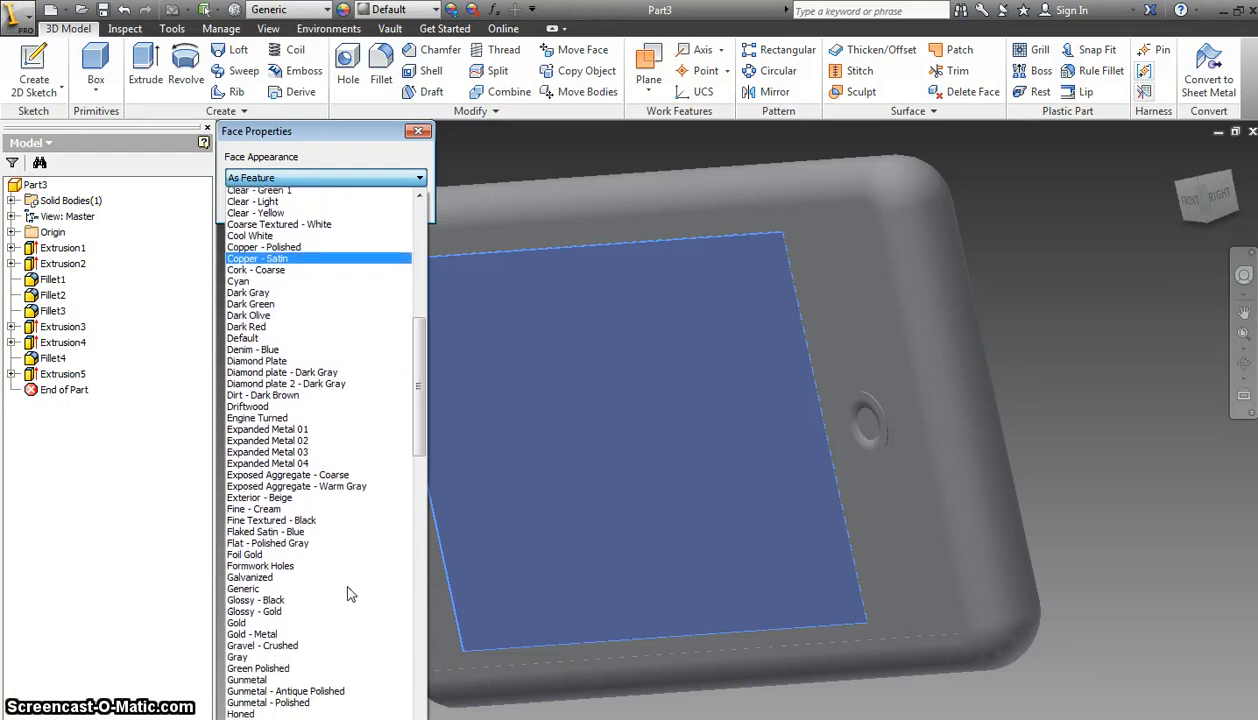
scroll(350, 594, "down", 1)
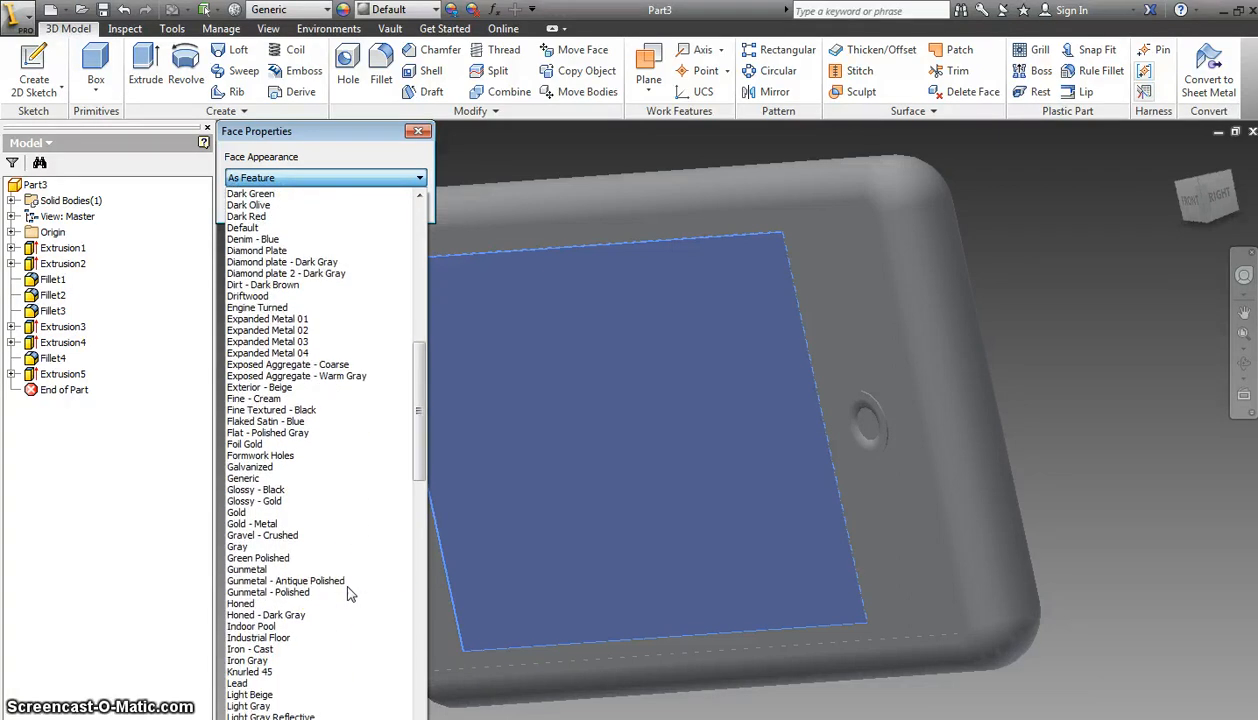
left_click(340, 581)
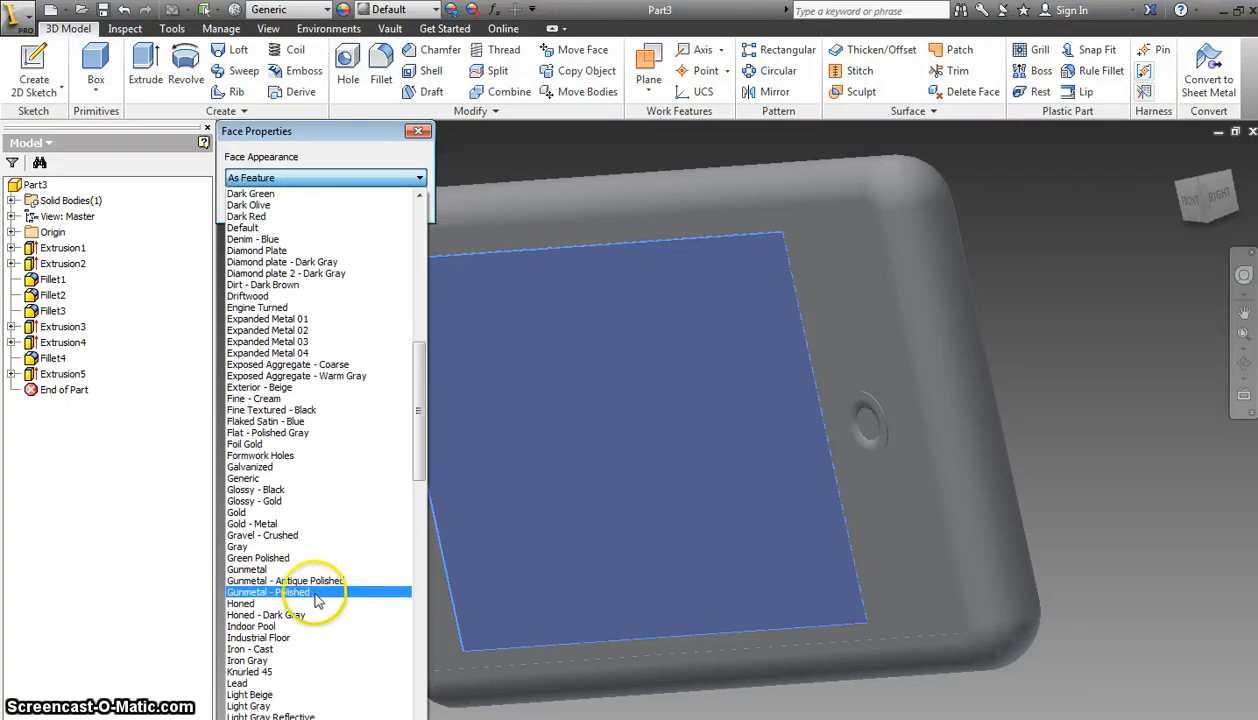
left_click(310, 593)
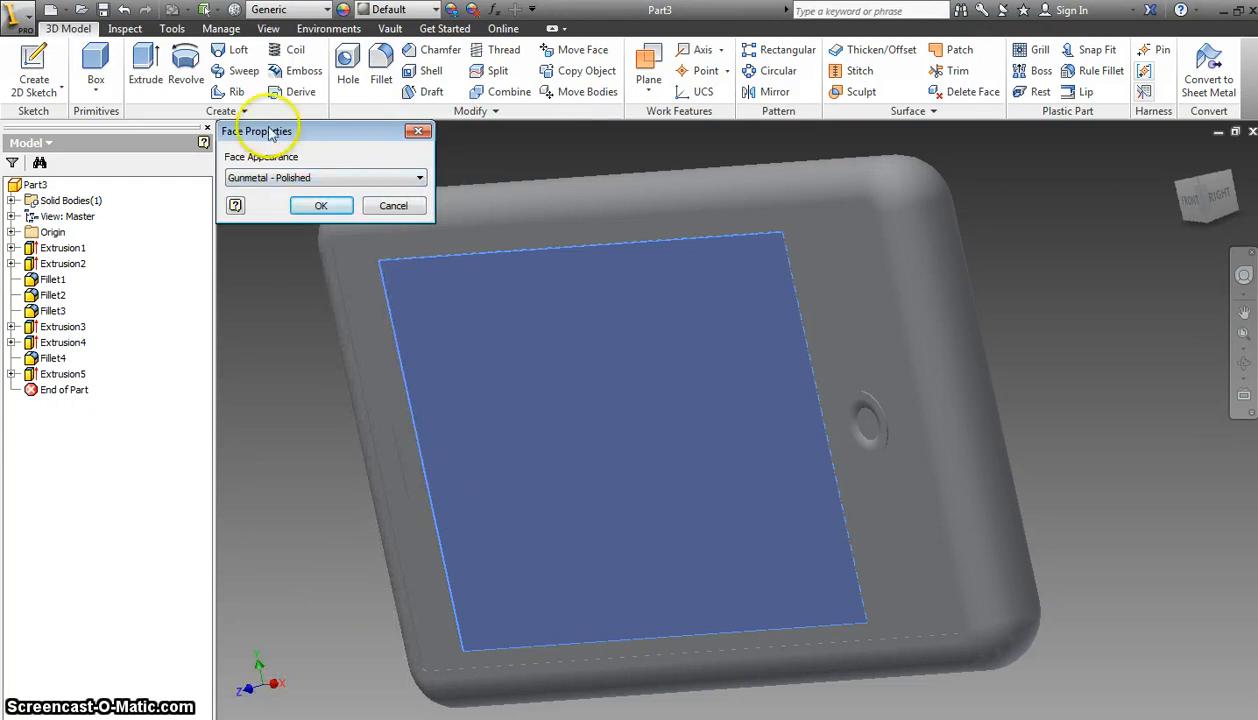
left_click(321, 205)
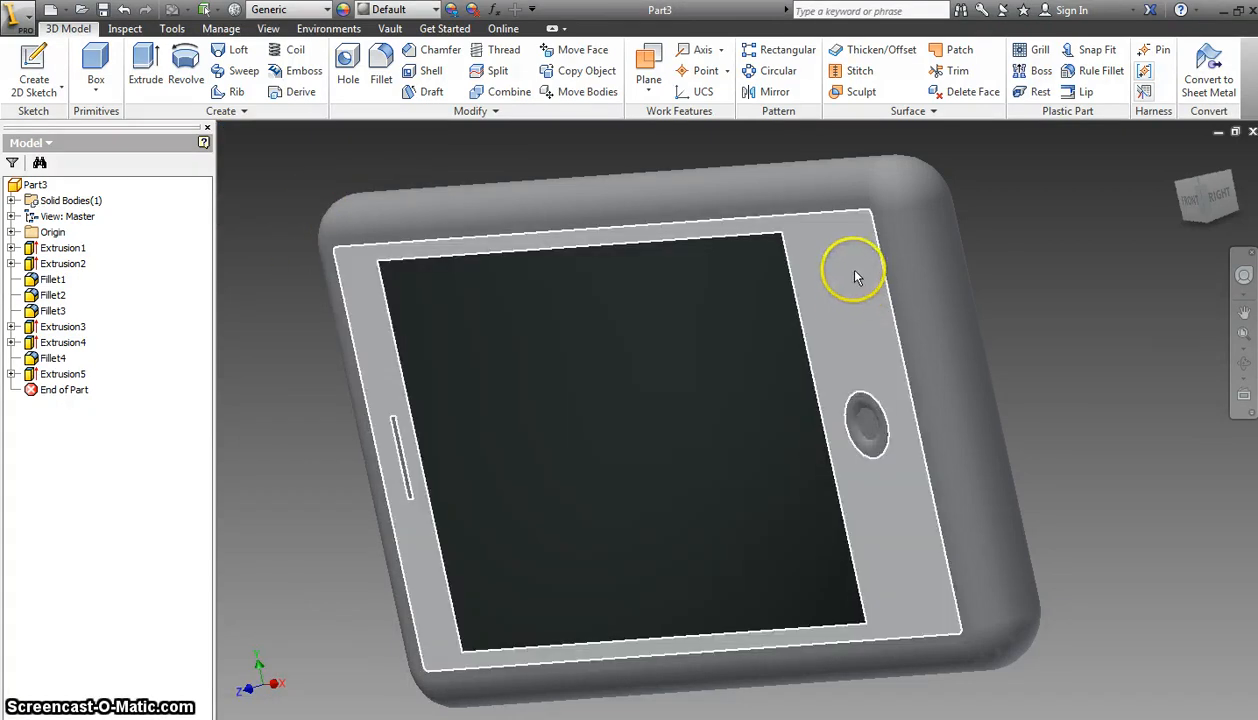
Step: Assign the Copper - Polished appearance to the front panel face surrounding the screen, slot and button
left_click(834, 267)
right_click(834, 267)
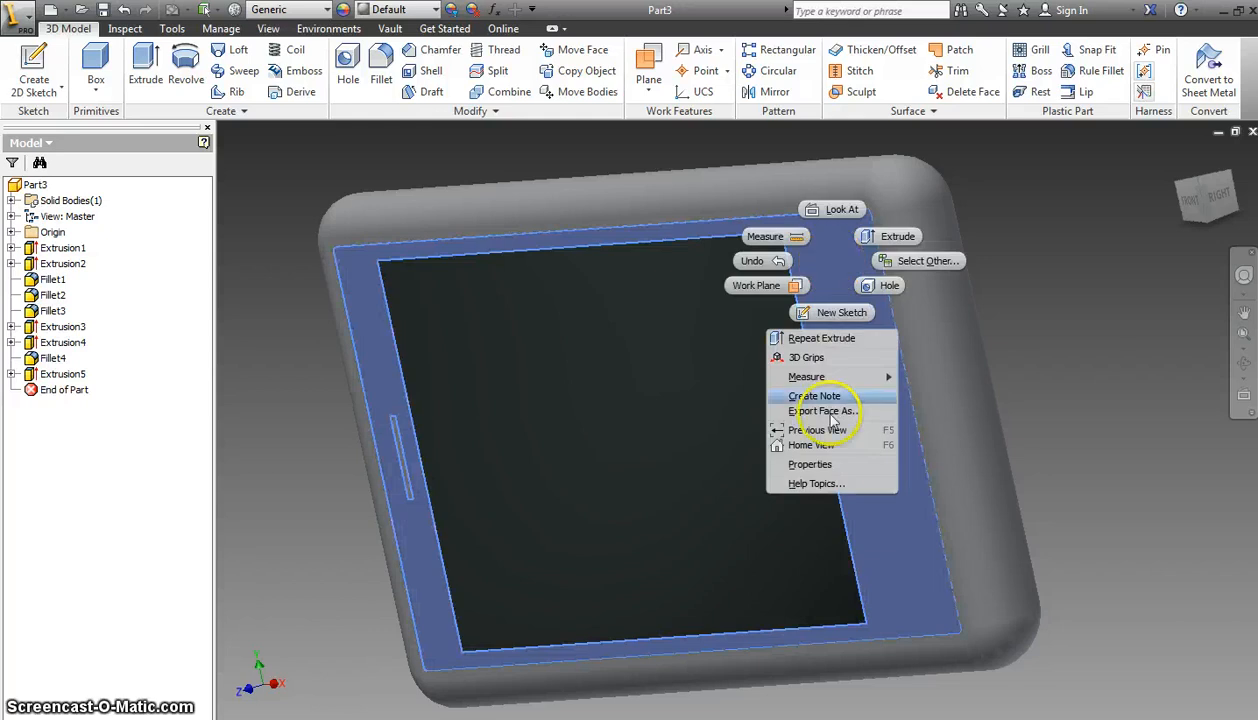
left_click(830, 465)
left_click(390, 177)
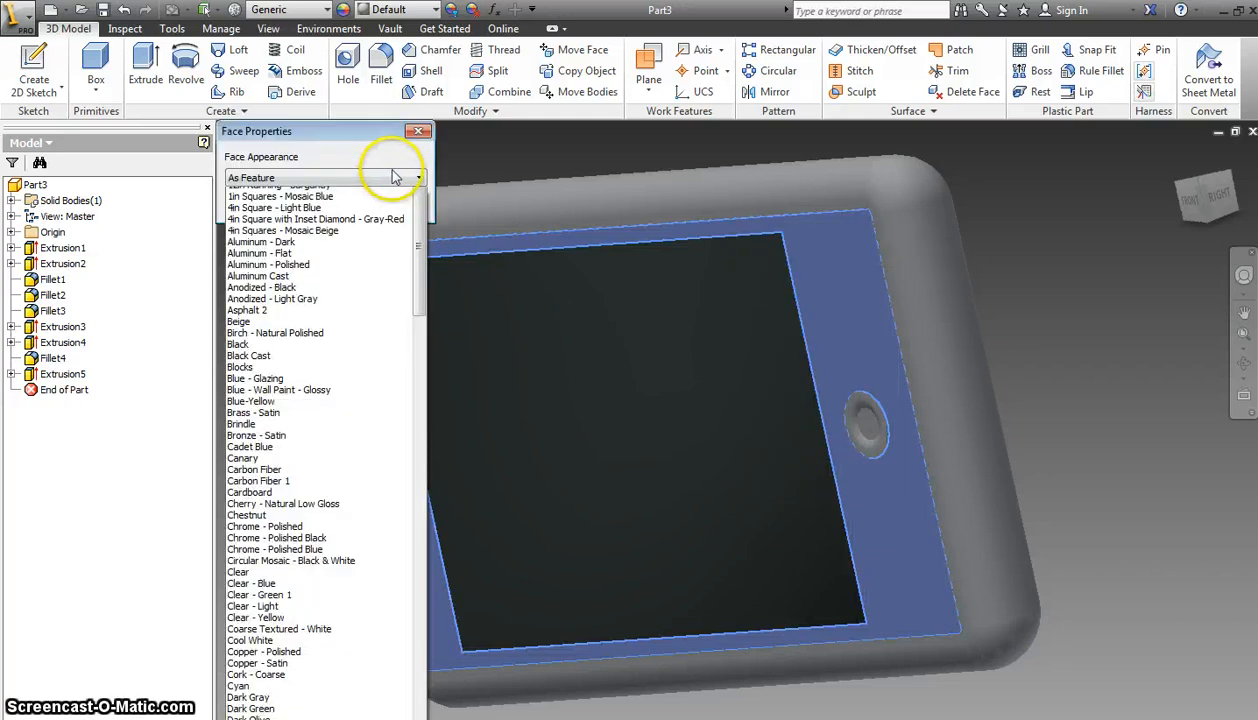
scroll(375, 400, "down", 2)
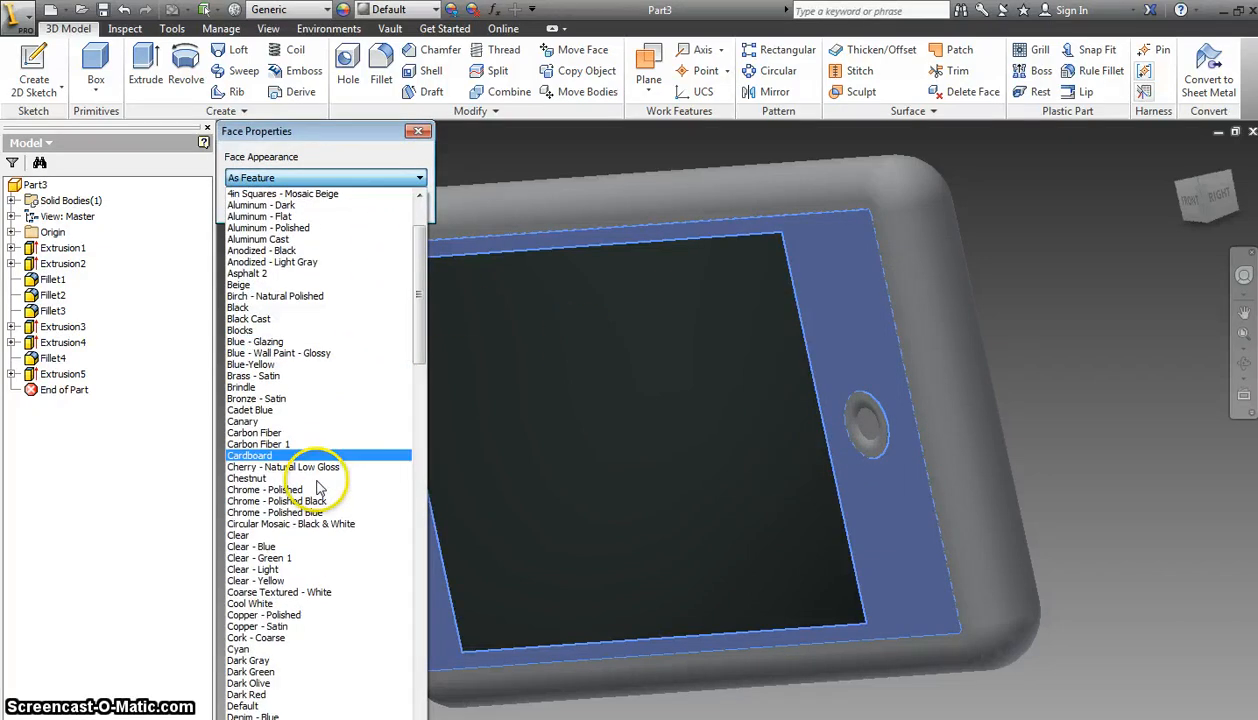
left_click(290, 615)
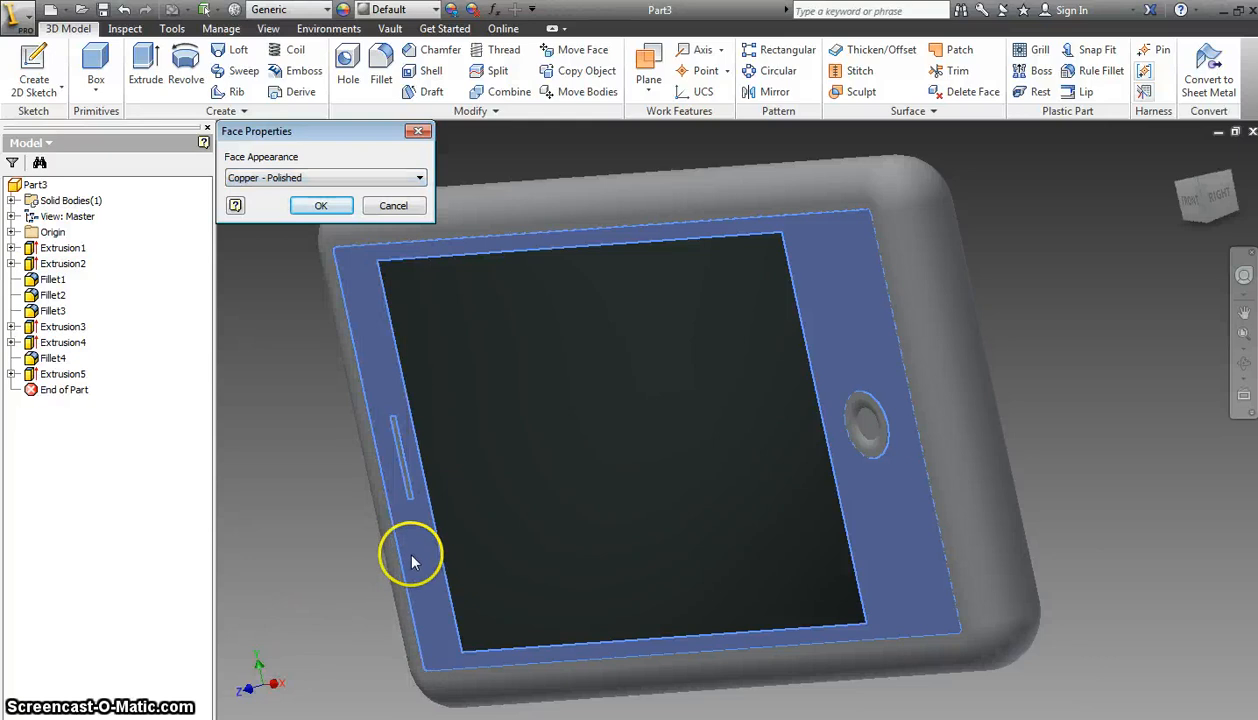
left_click(320, 206)
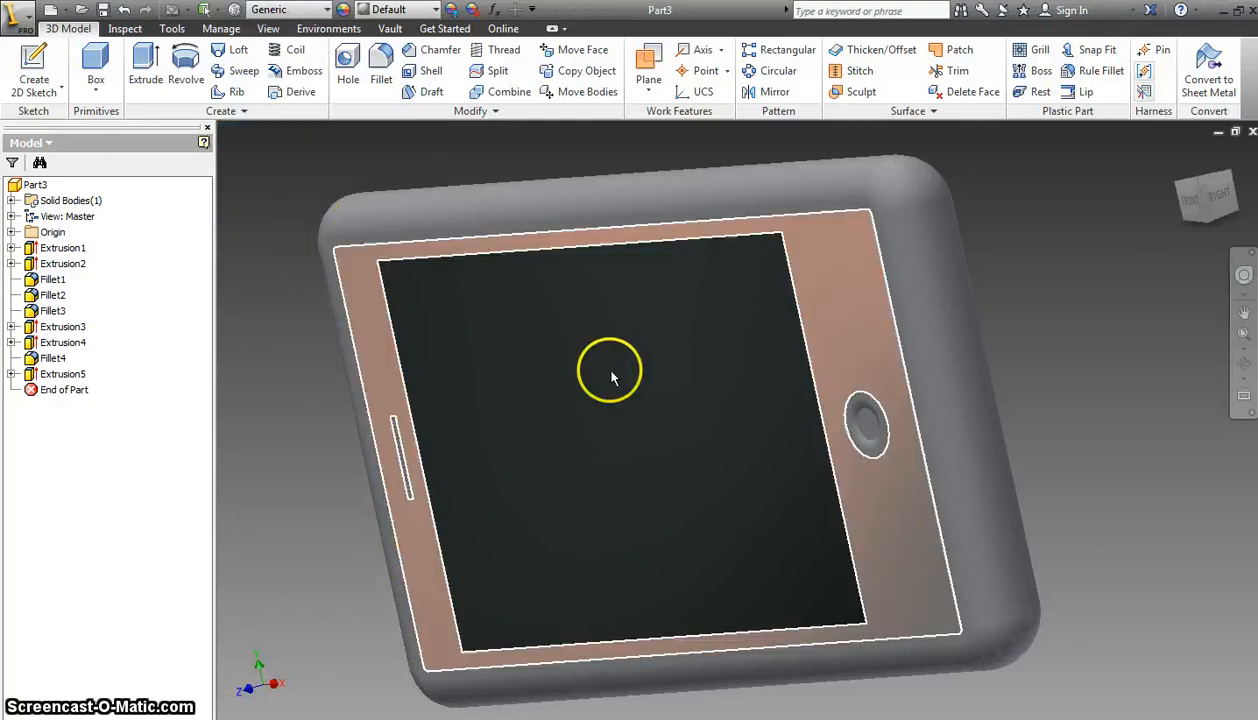
middle_click_drag(935, 547, 949, 542, "shift")
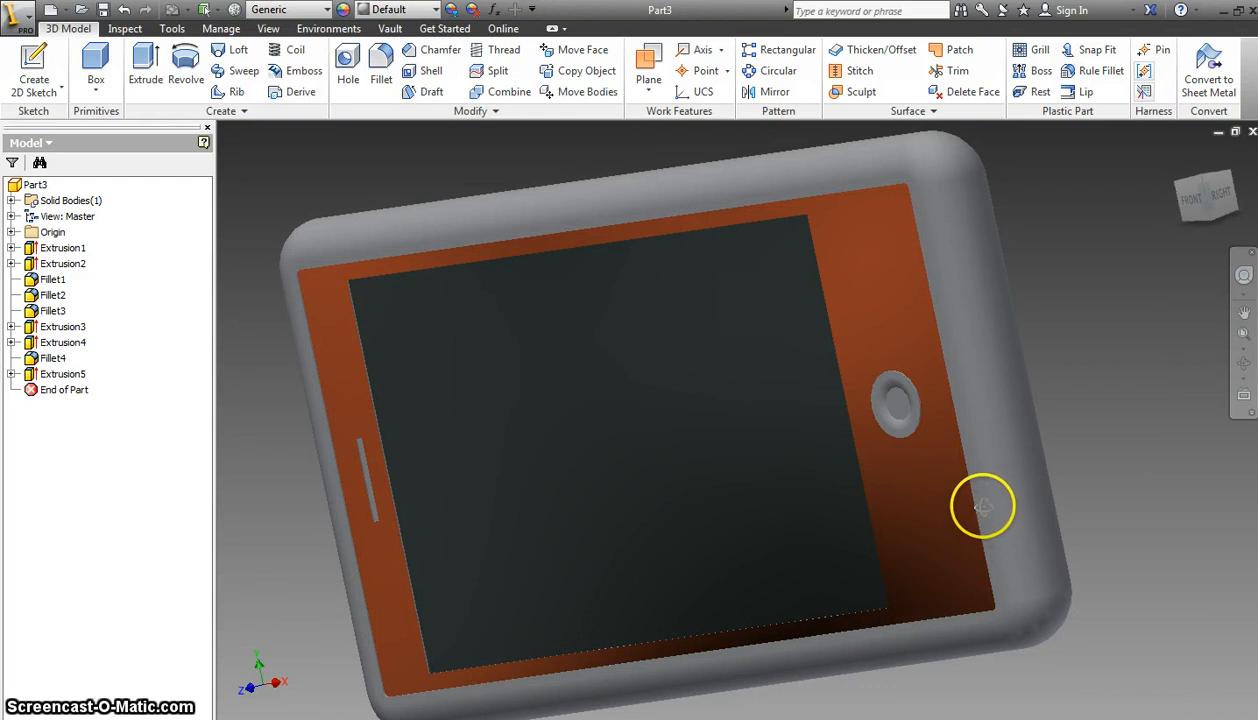
middle_click_drag(985, 500, 1017, 526, "shift")
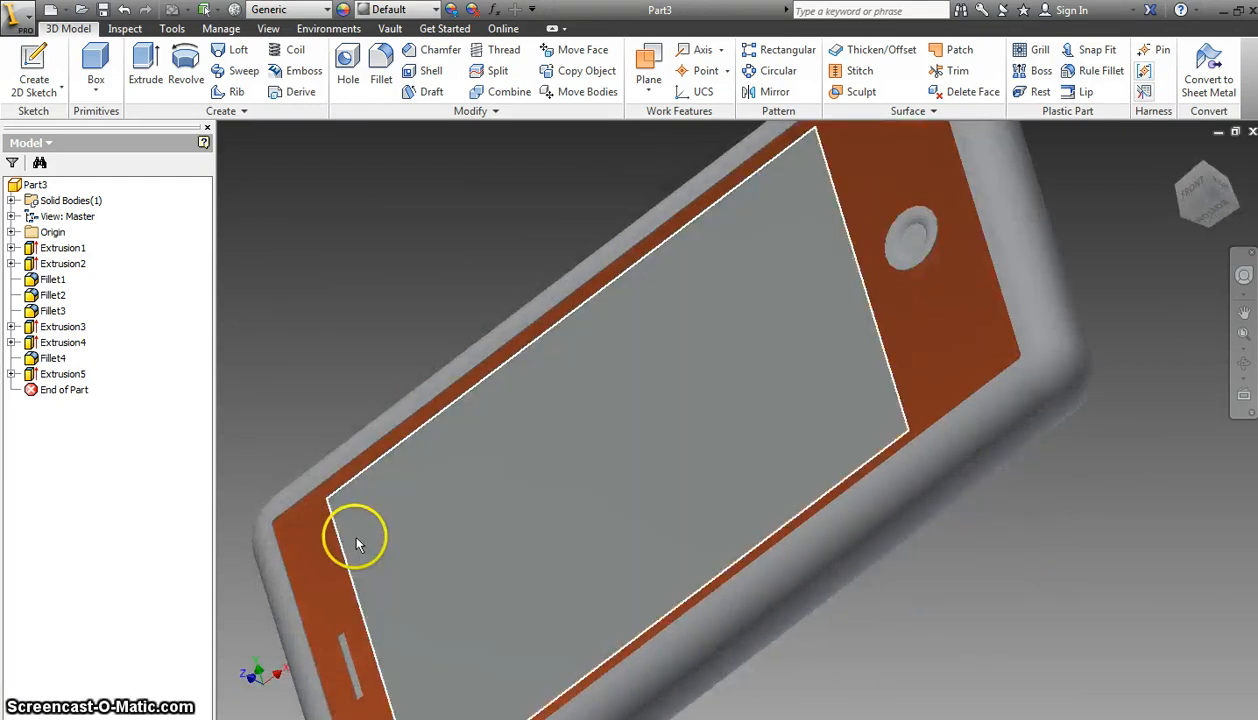